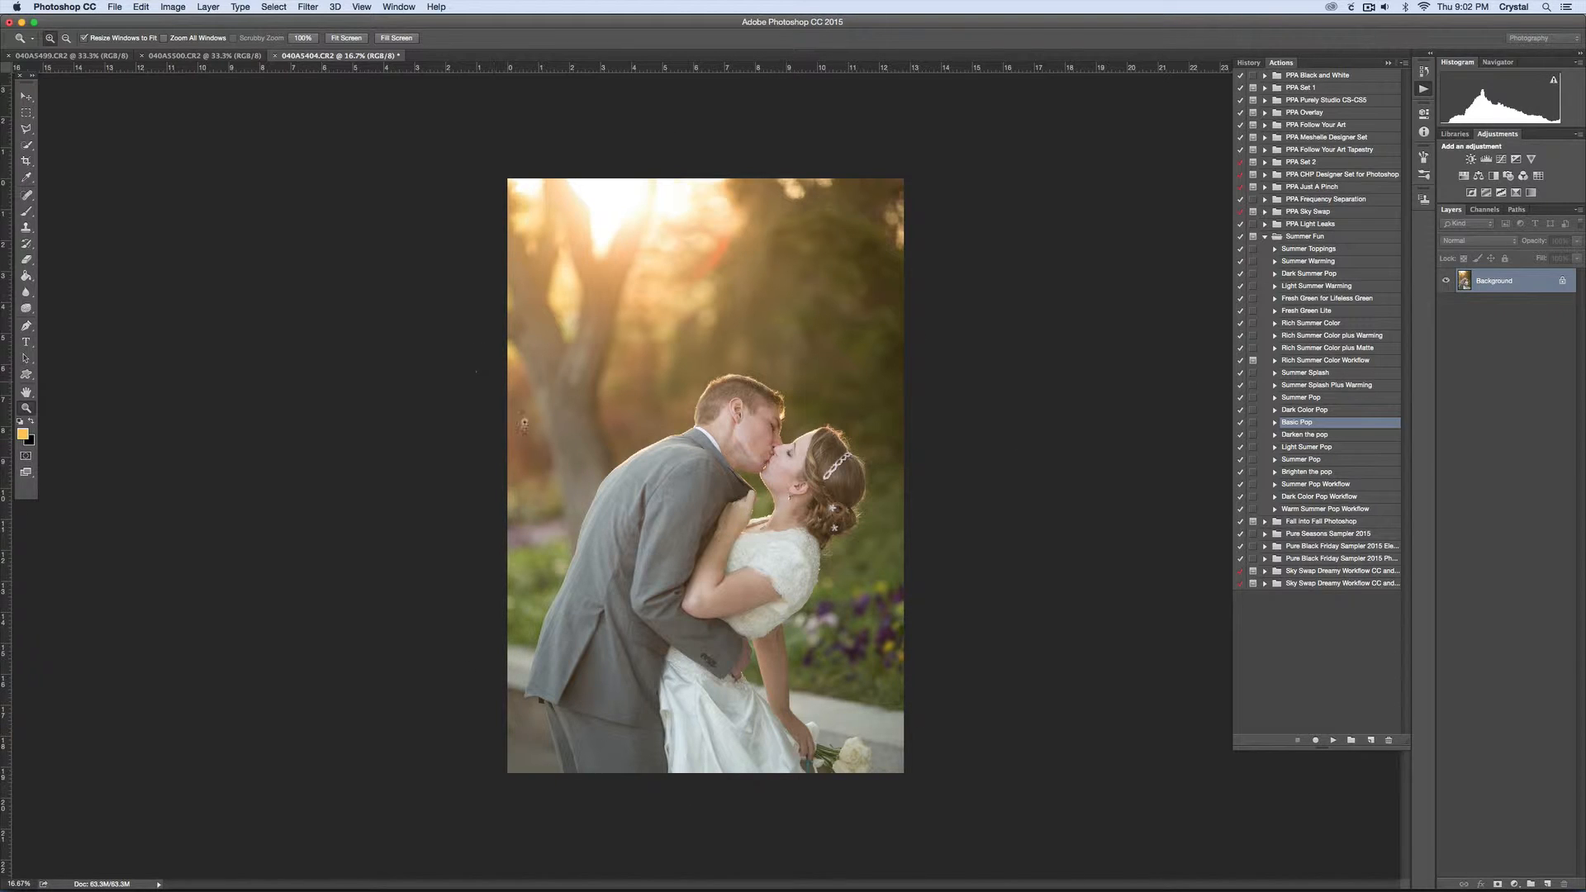
Run the Summer Pop action on the kissing couple photo and lower the Color layer's opacity to 17%
{"action": "left_click", "coordinate": [1312, 459]}
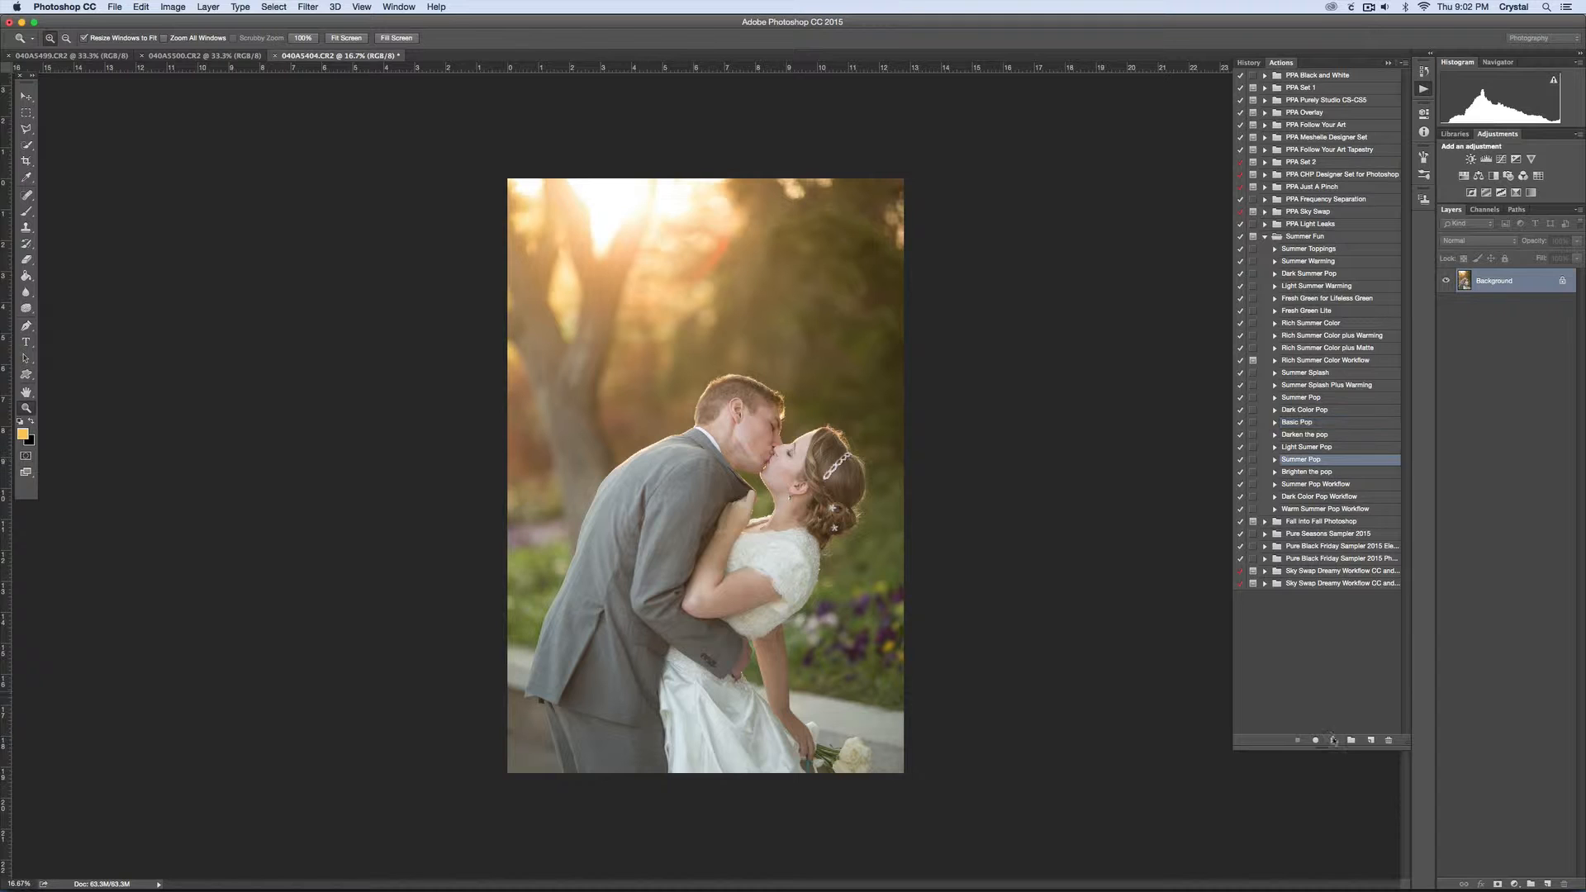
{"action": "left_click", "coordinate": [1333, 740]}
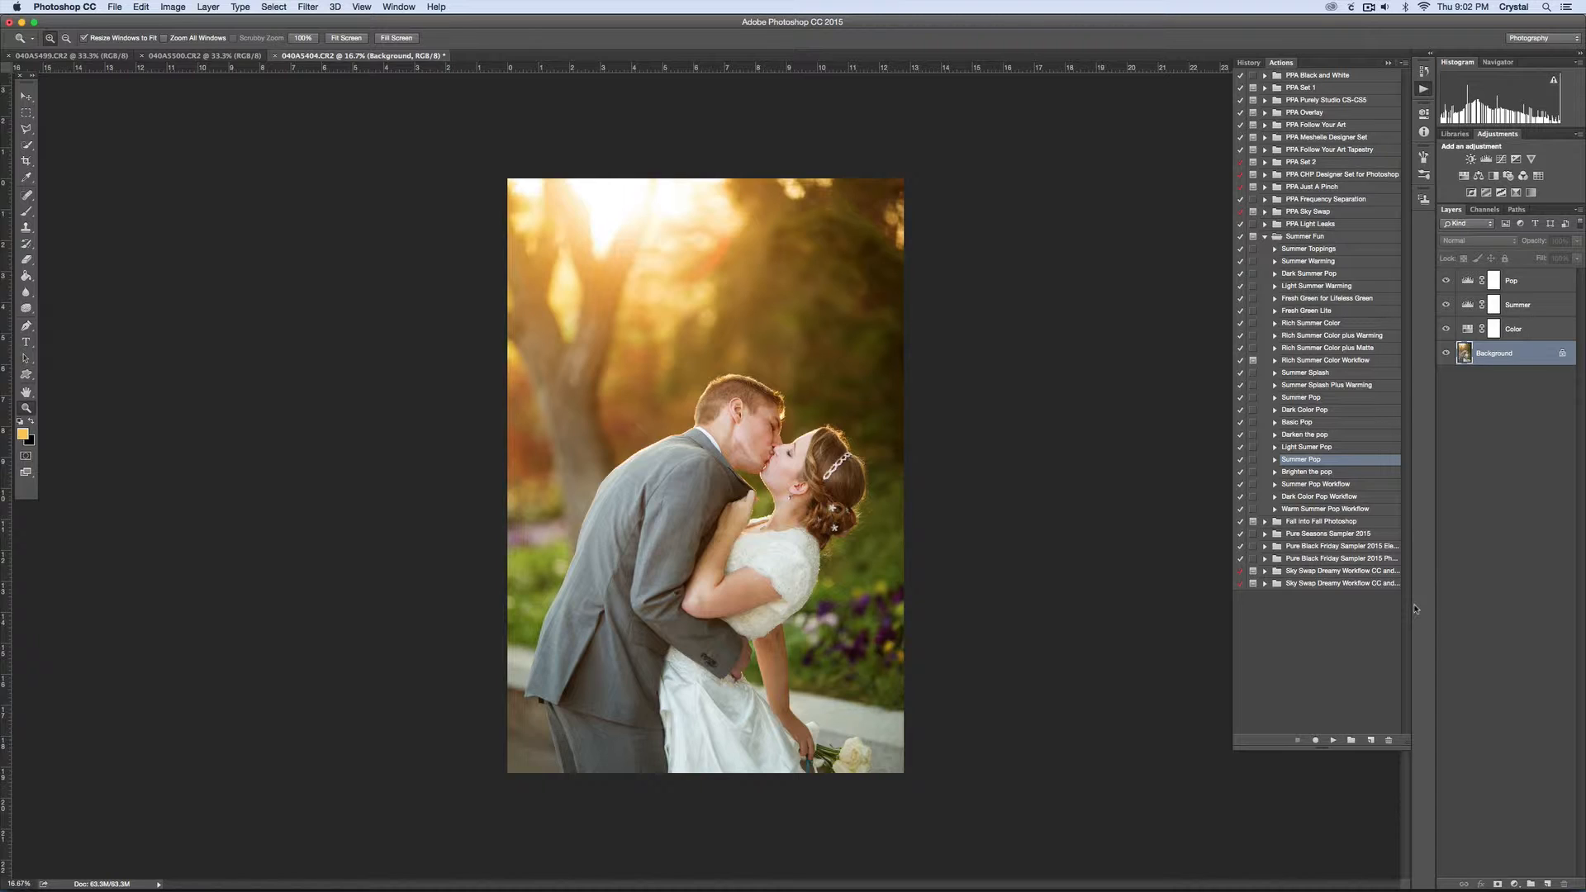
{"action": "left_click", "coordinate": [1539, 329]}
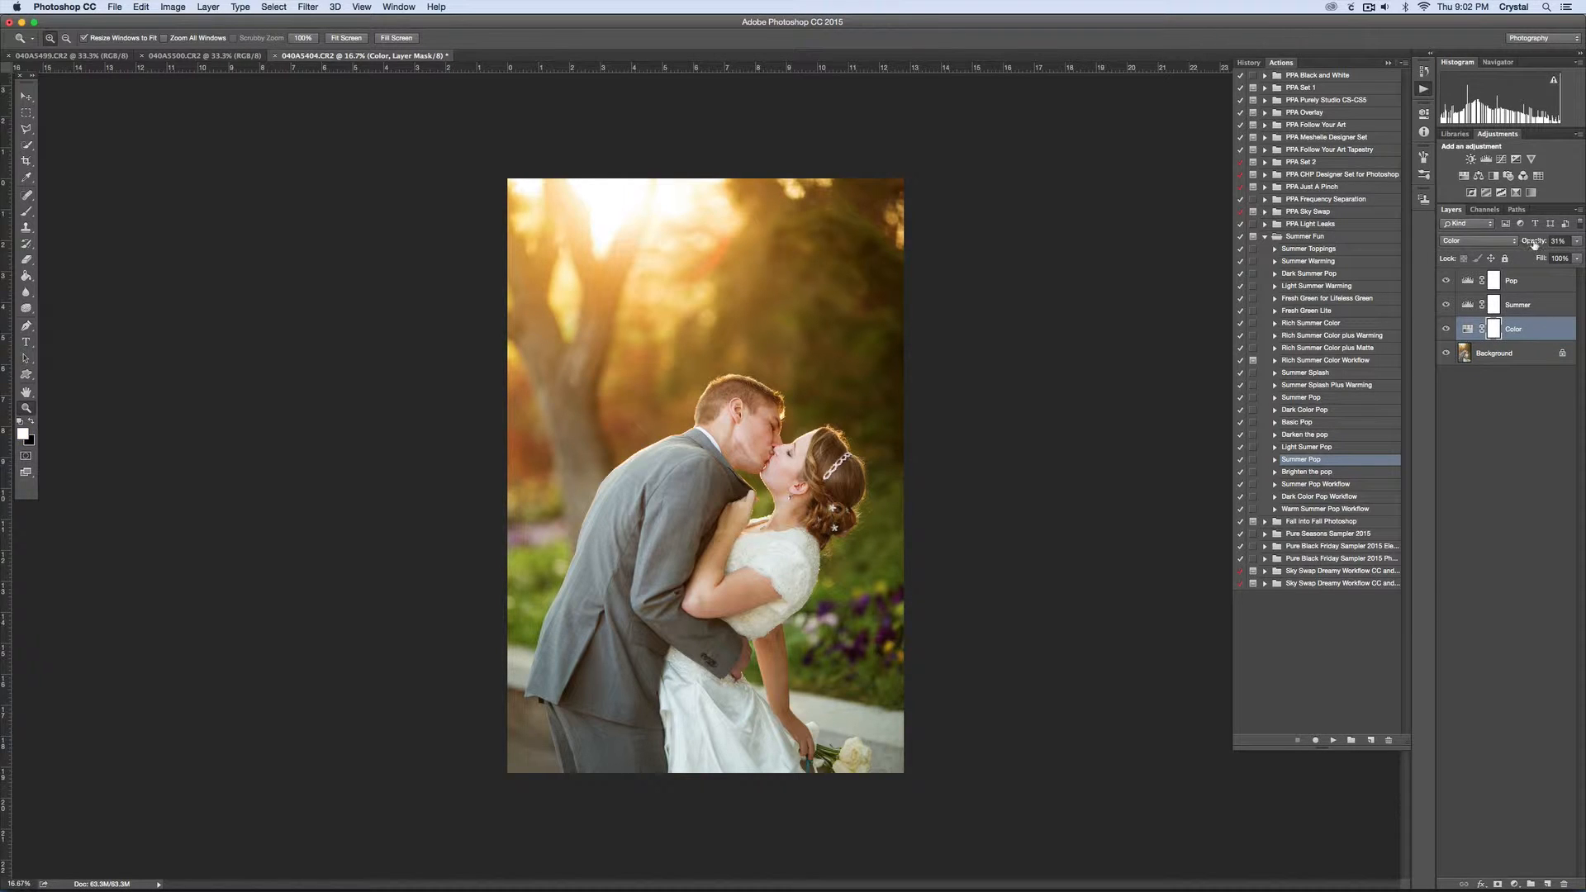
{"action": "left_click", "coordinate": [1531, 306]}
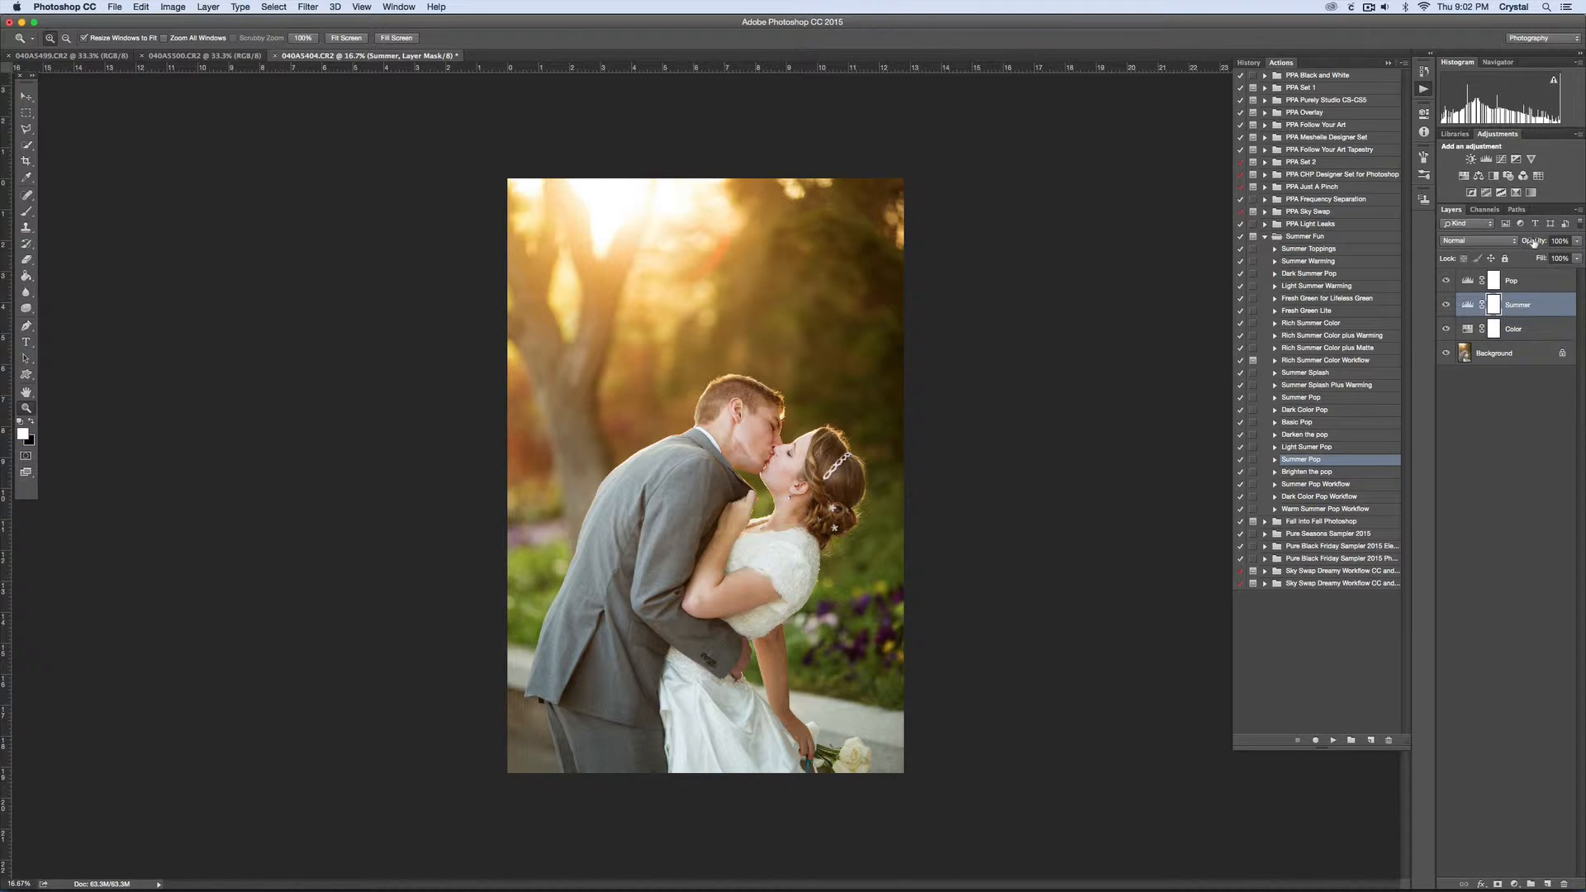
{"action": "left_click", "coordinate": [1532, 284]}
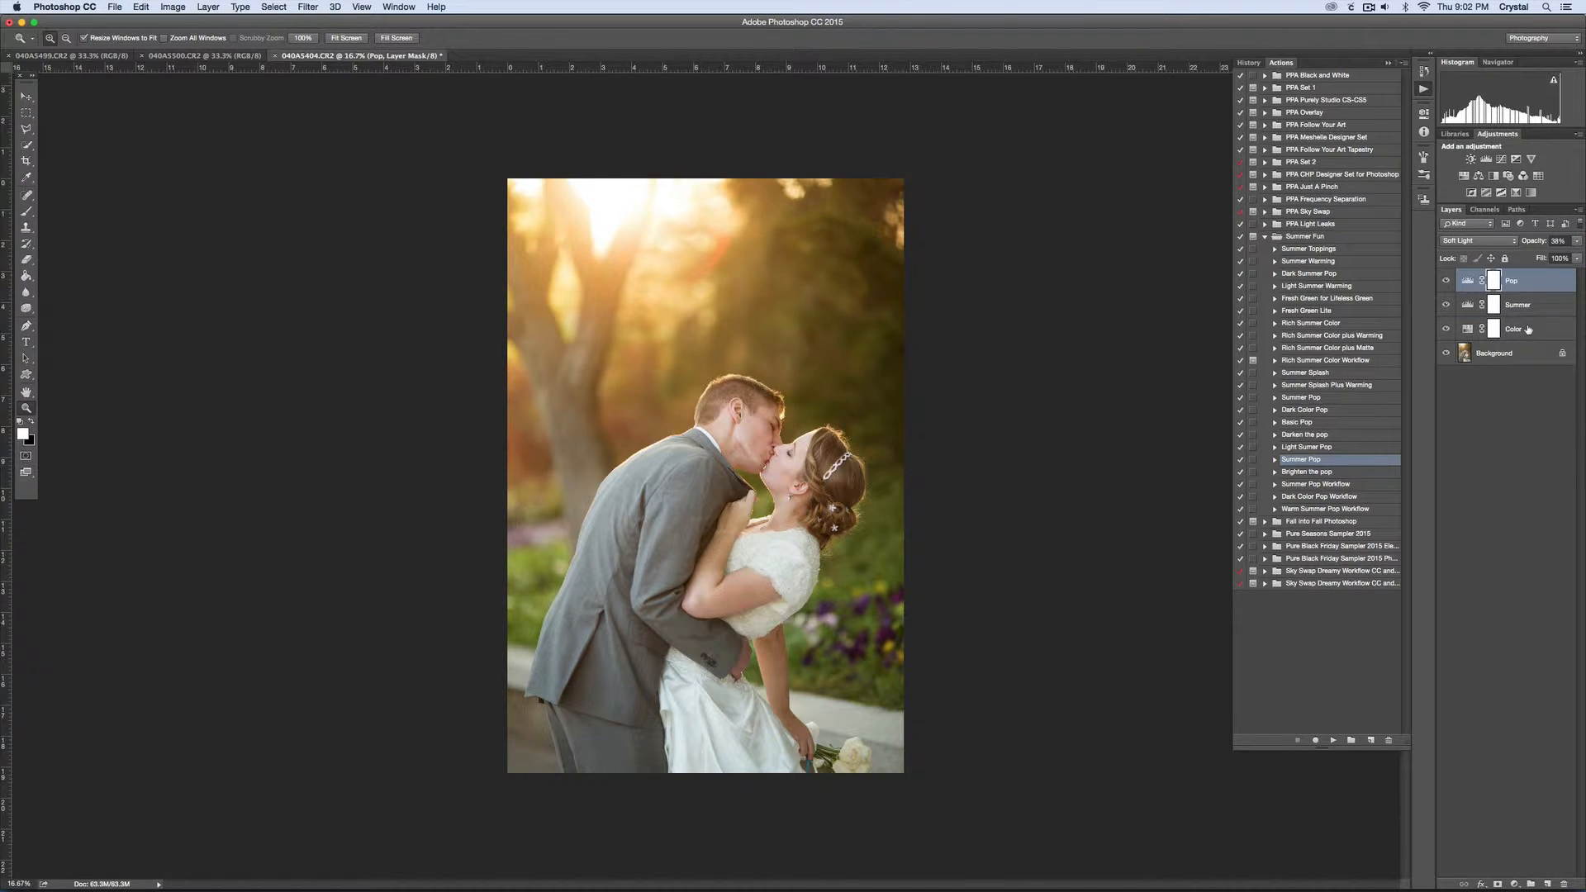
{"action": "left_click", "coordinate": [1487, 332]}
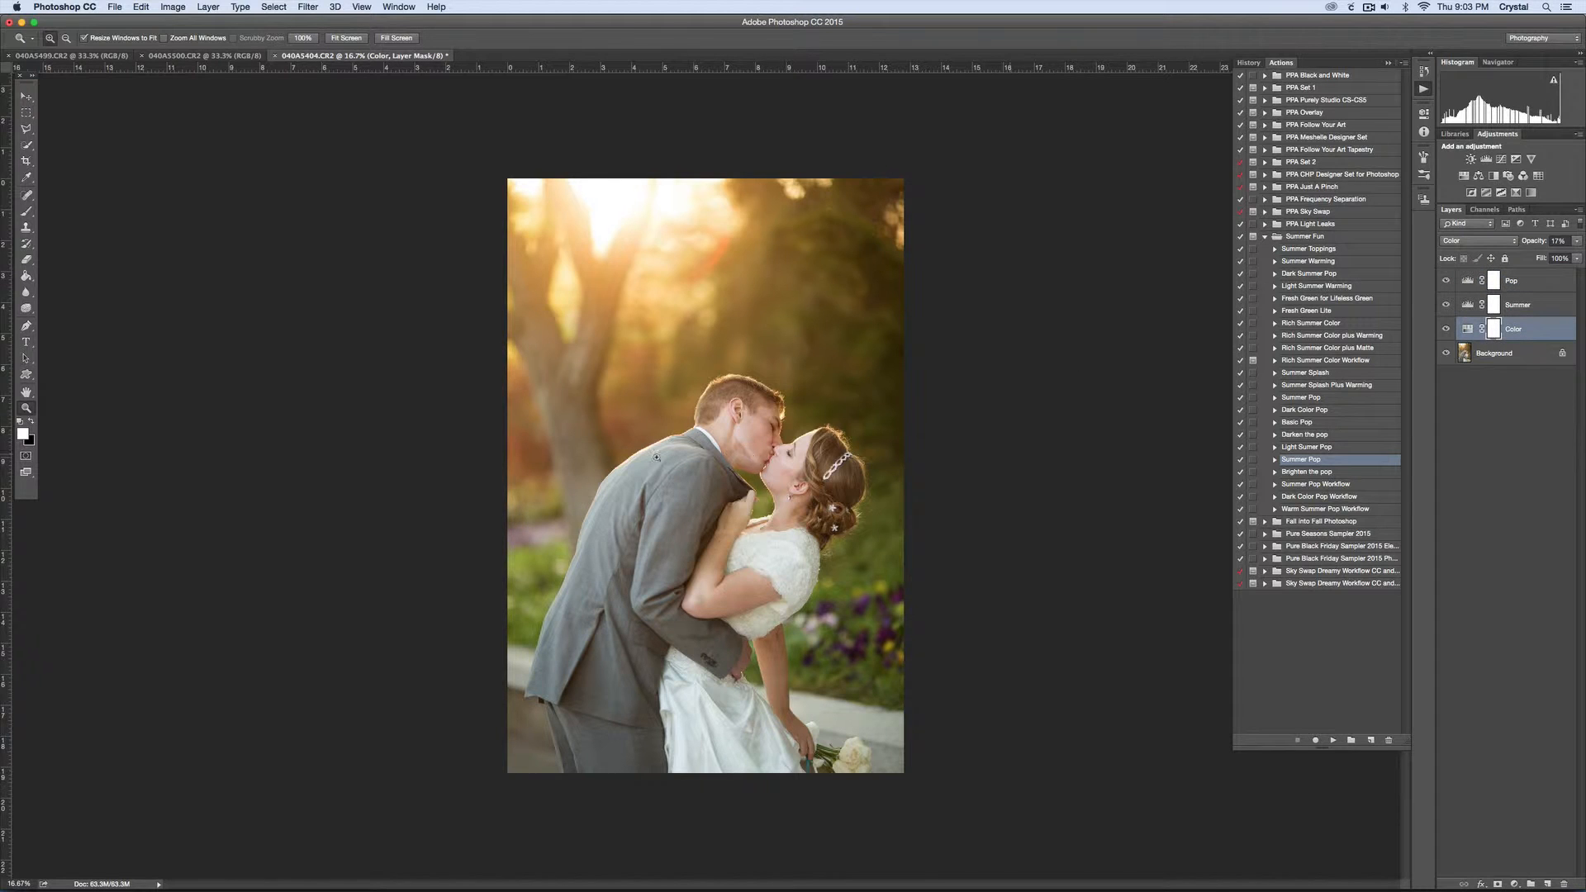
Paint the Color layer's mask over the couple's faces and the bride's bodice with a 900 px black brush at 53% opacity, and merge all layers
{"action": "left_click", "coordinate": [27, 212]}
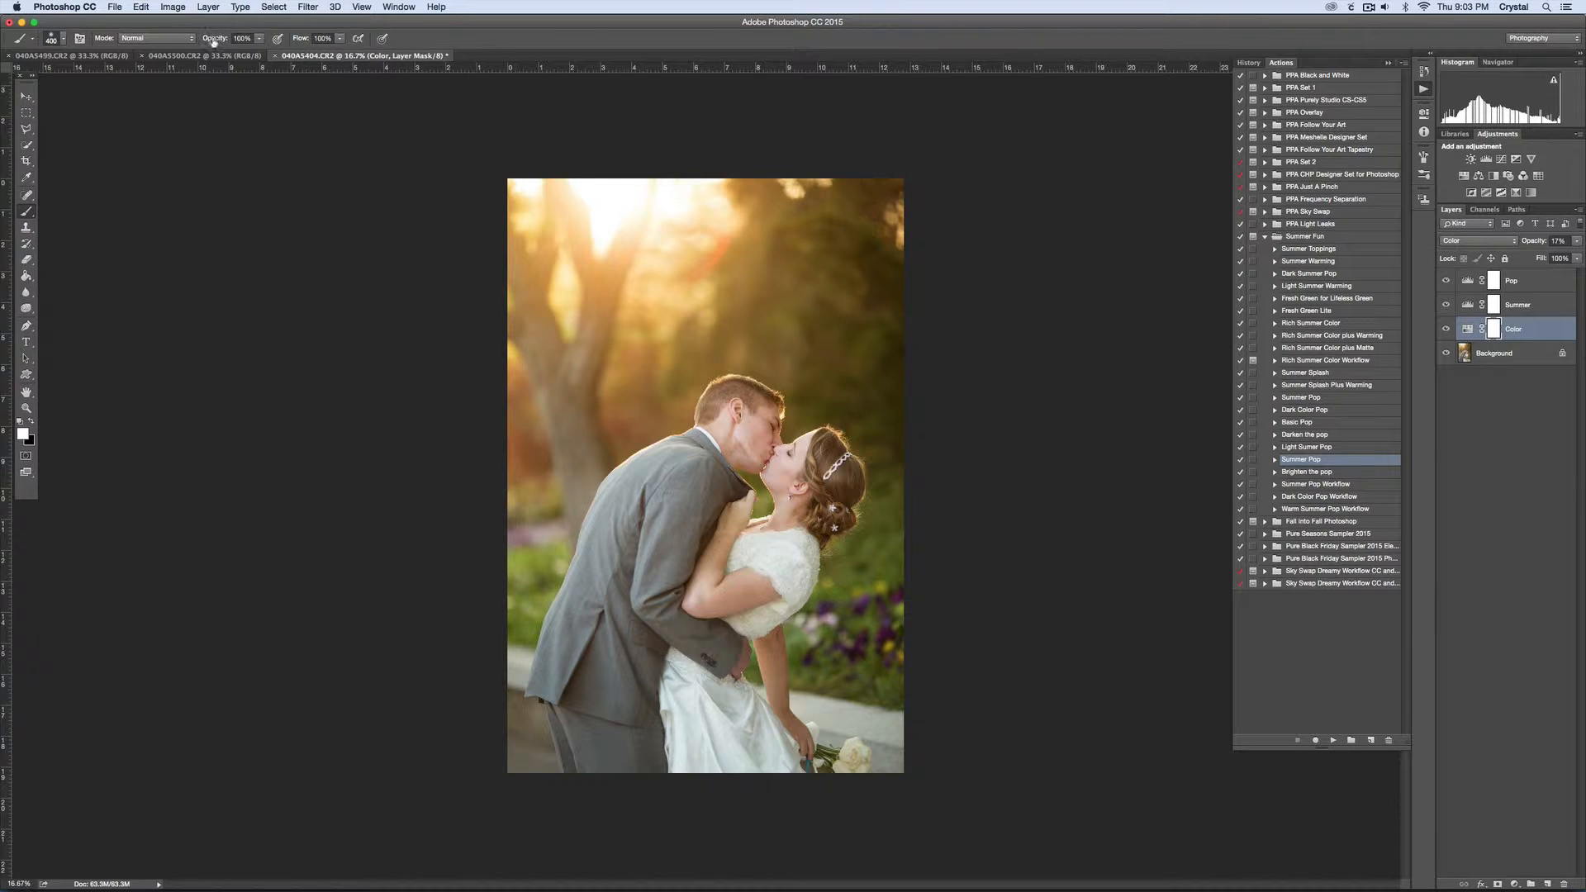
{"action": "left_click_drag", "start_coordinate": [213, 42], "coordinate": [181, 47]}
{"action": "key", "text": "bracketright"}
{"action": "key", "text": "bracketright"}
{"action": "key", "text": "bracketright"}
{"action": "key", "text": "bracketright"}
{"action": "key", "text": "bracketright"}
{"action": "key", "text": "x"}
{"action": "key", "text": "x"}
{"action": "key", "text": "x"}
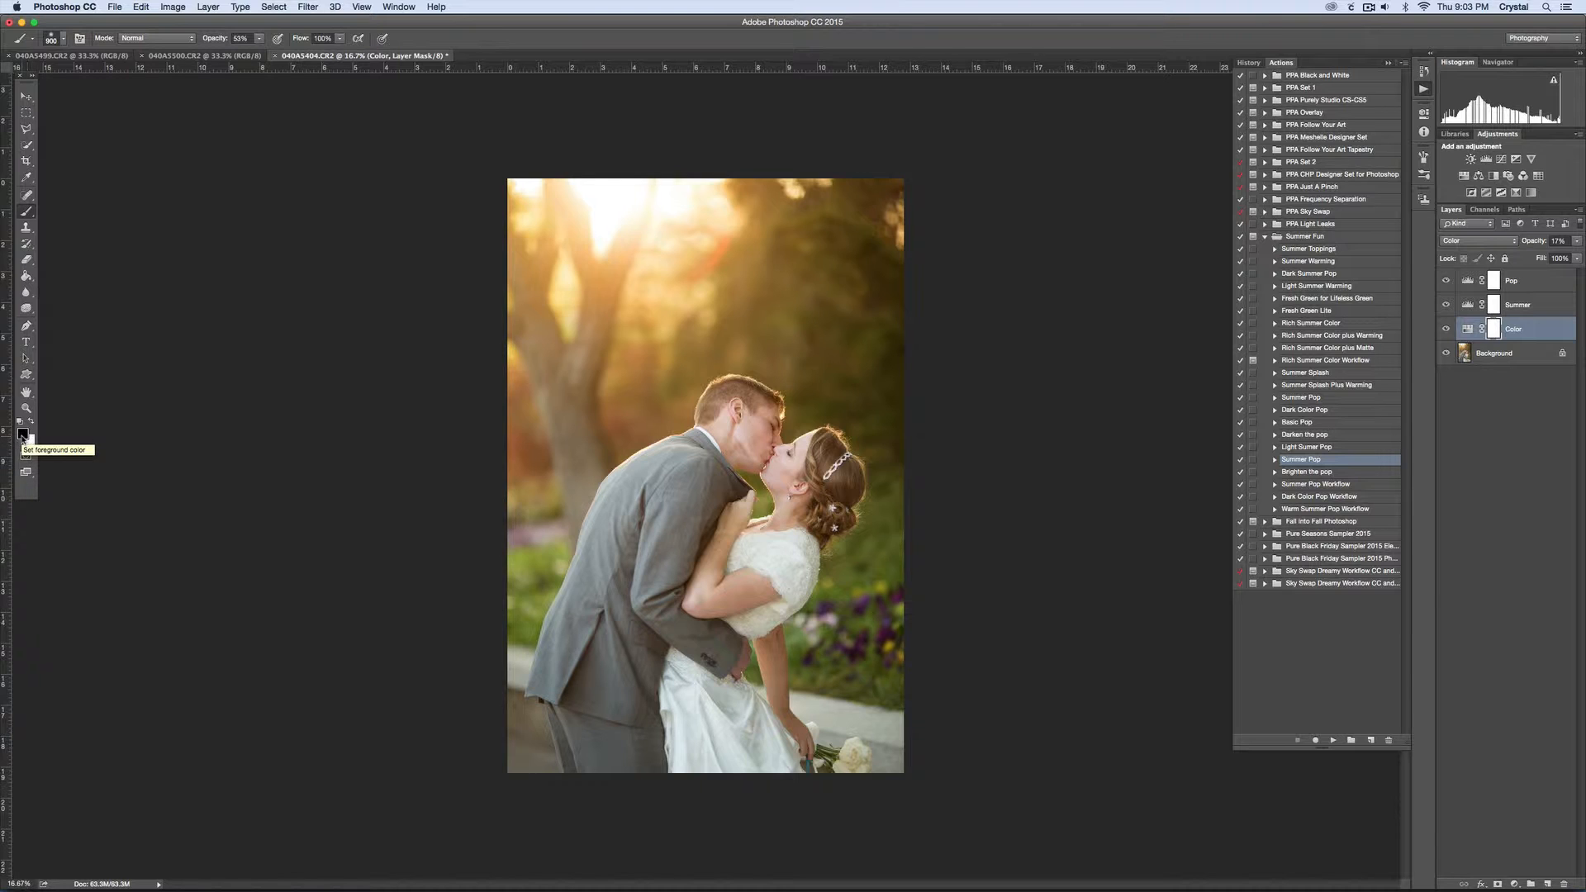
{"action": "left_click_drag", "start_coordinate": [744, 425], "coordinate": [784, 479]}
{"action": "mouse_move", "coordinate": [800, 487]}
{"action": "left_mouse_down"}
{"action": "mouse_move", "coordinate": [743, 521]}
{"action": "mouse_move", "coordinate": [717, 567]}
{"action": "mouse_move", "coordinate": [795, 588]}
{"action": "left_mouse_up"}
{"action": "key", "text": "super+shift+e"}
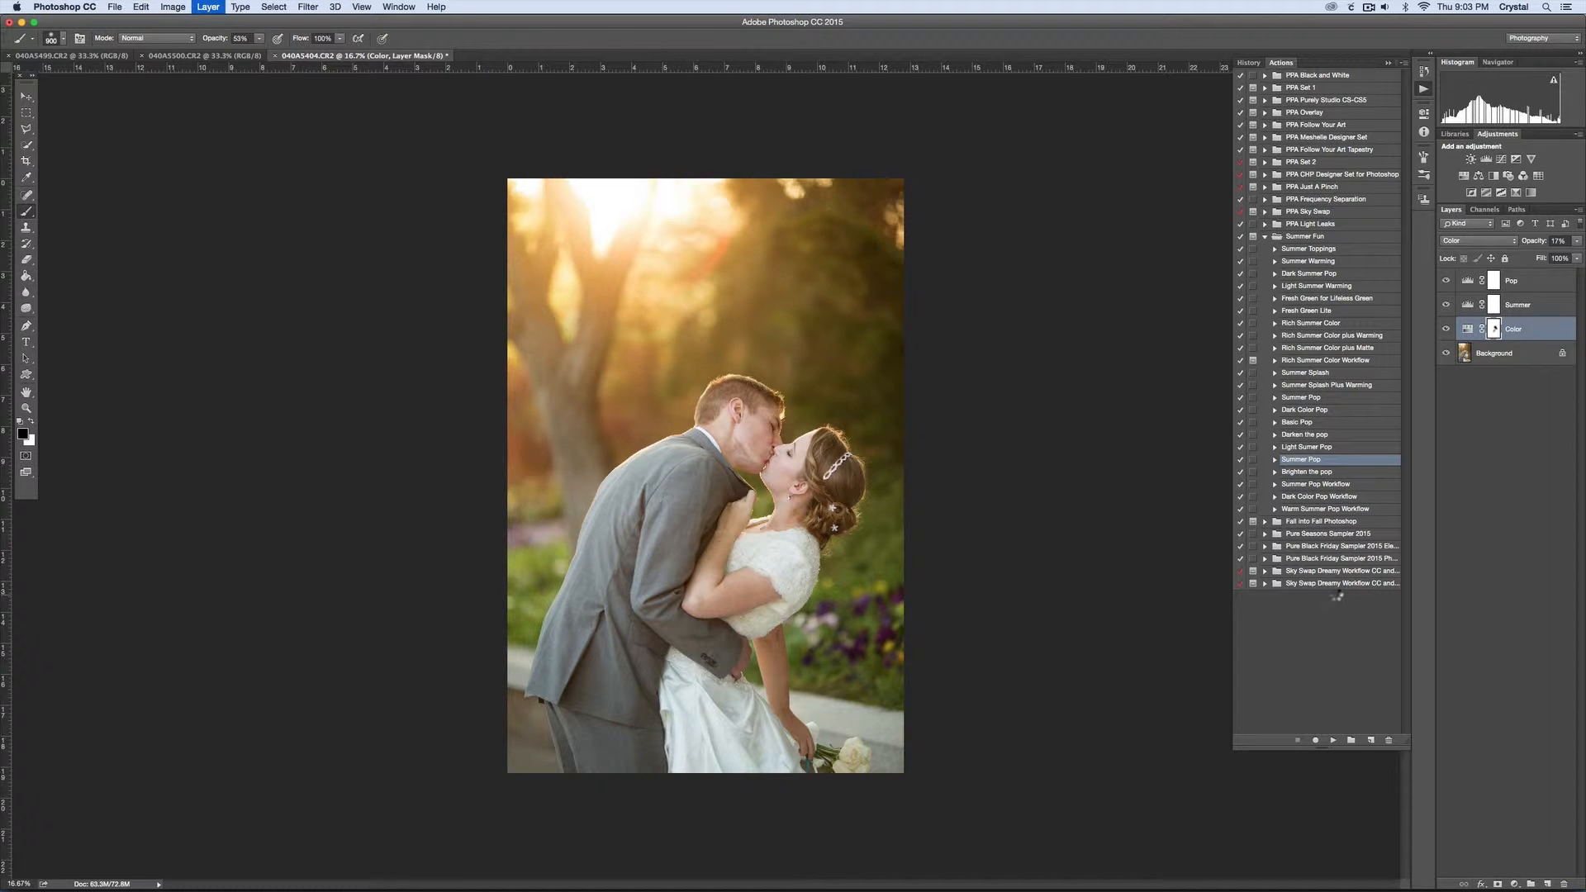
Try the Summer Warming action on the photo and undo it
{"action": "left_click", "coordinate": [1319, 287]}
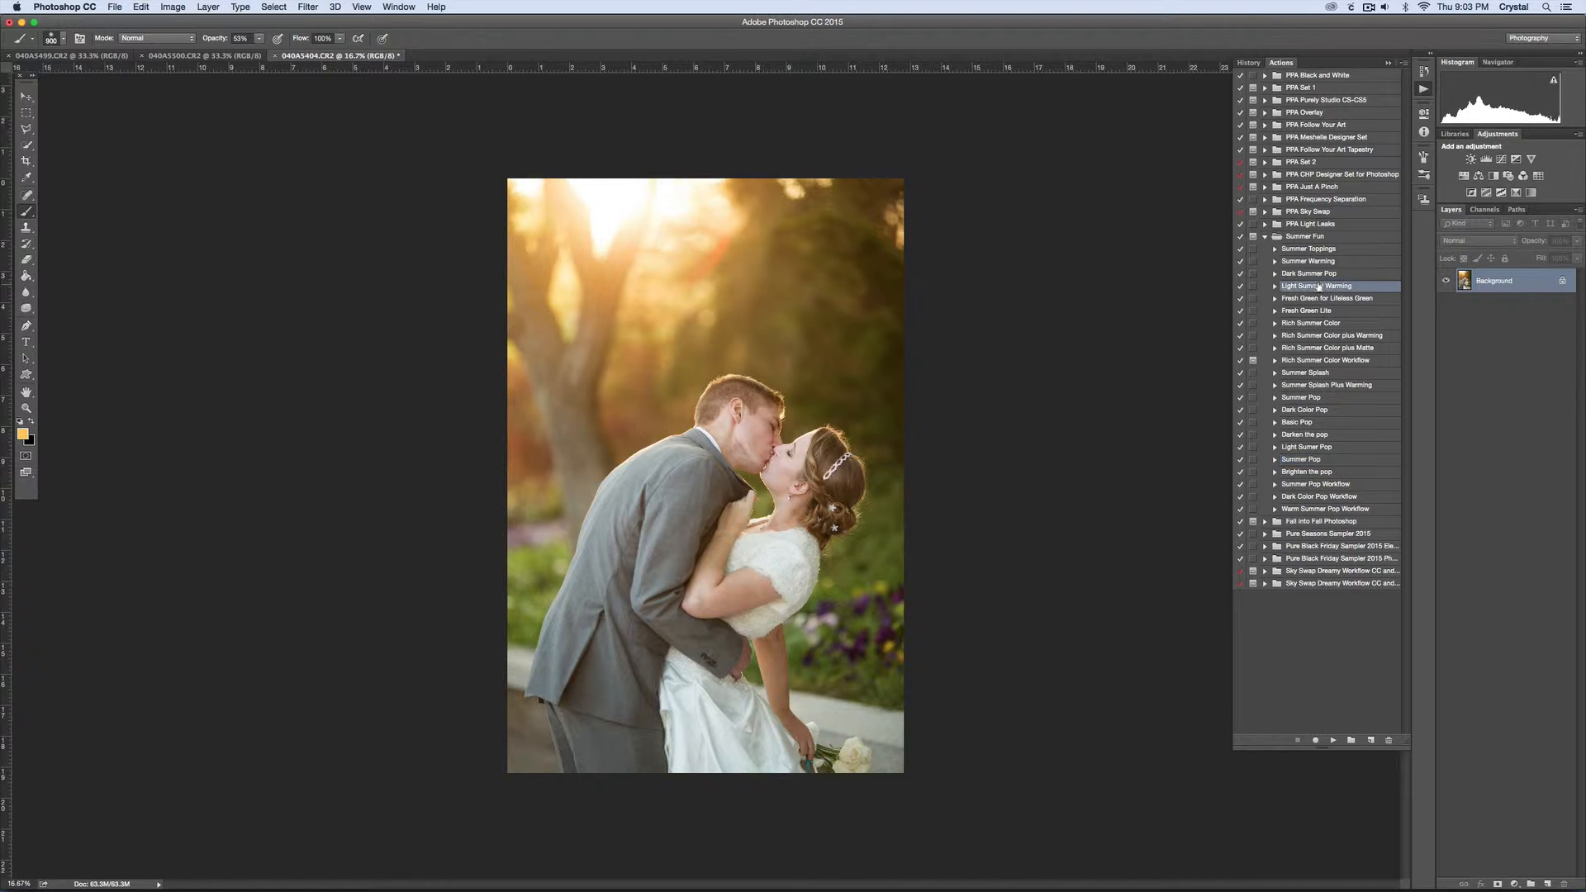
{"action": "left_click", "coordinate": [1313, 263]}
{"action": "left_click", "coordinate": [1332, 741]}
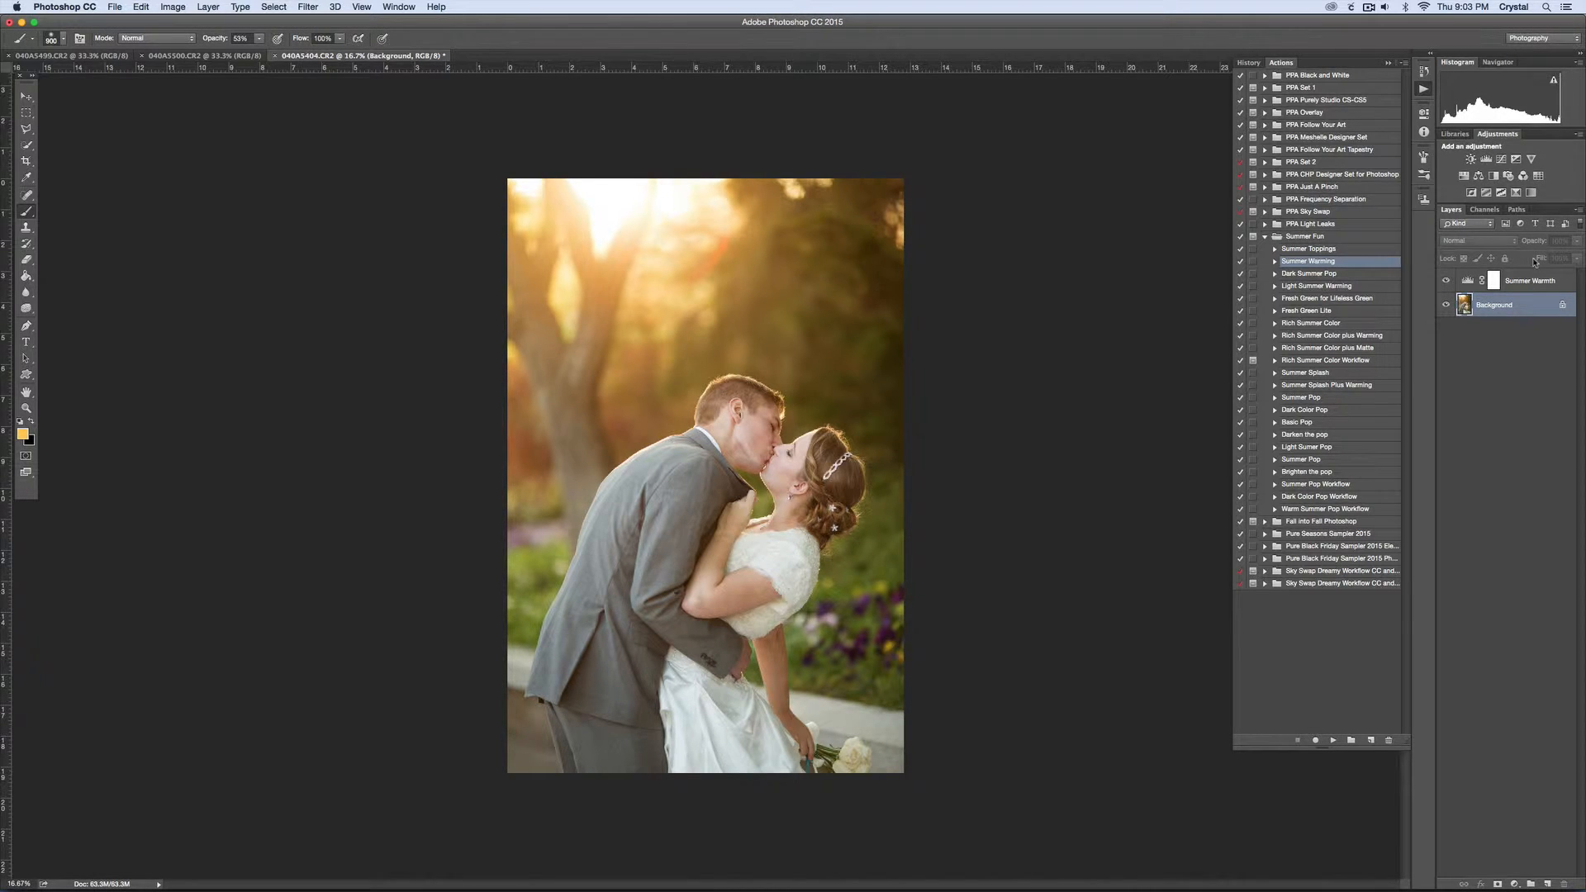
{"action": "key", "text": "super+z"}
Run the Summer Toppings action on the photo
{"action": "left_click", "coordinate": [1321, 249]}
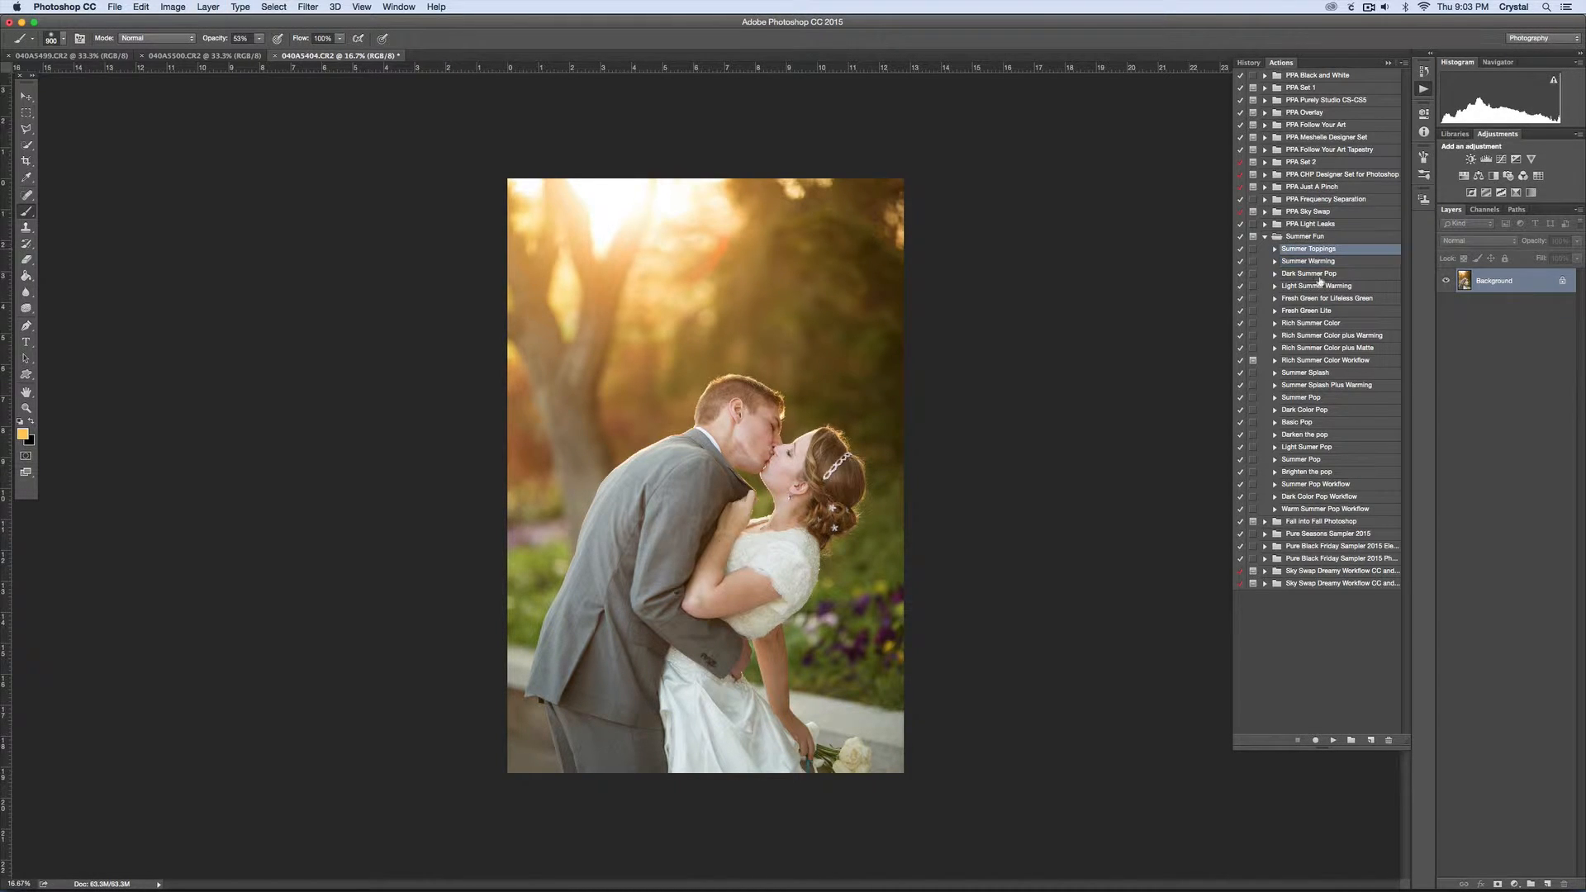
{"action": "left_click", "coordinate": [1333, 740]}
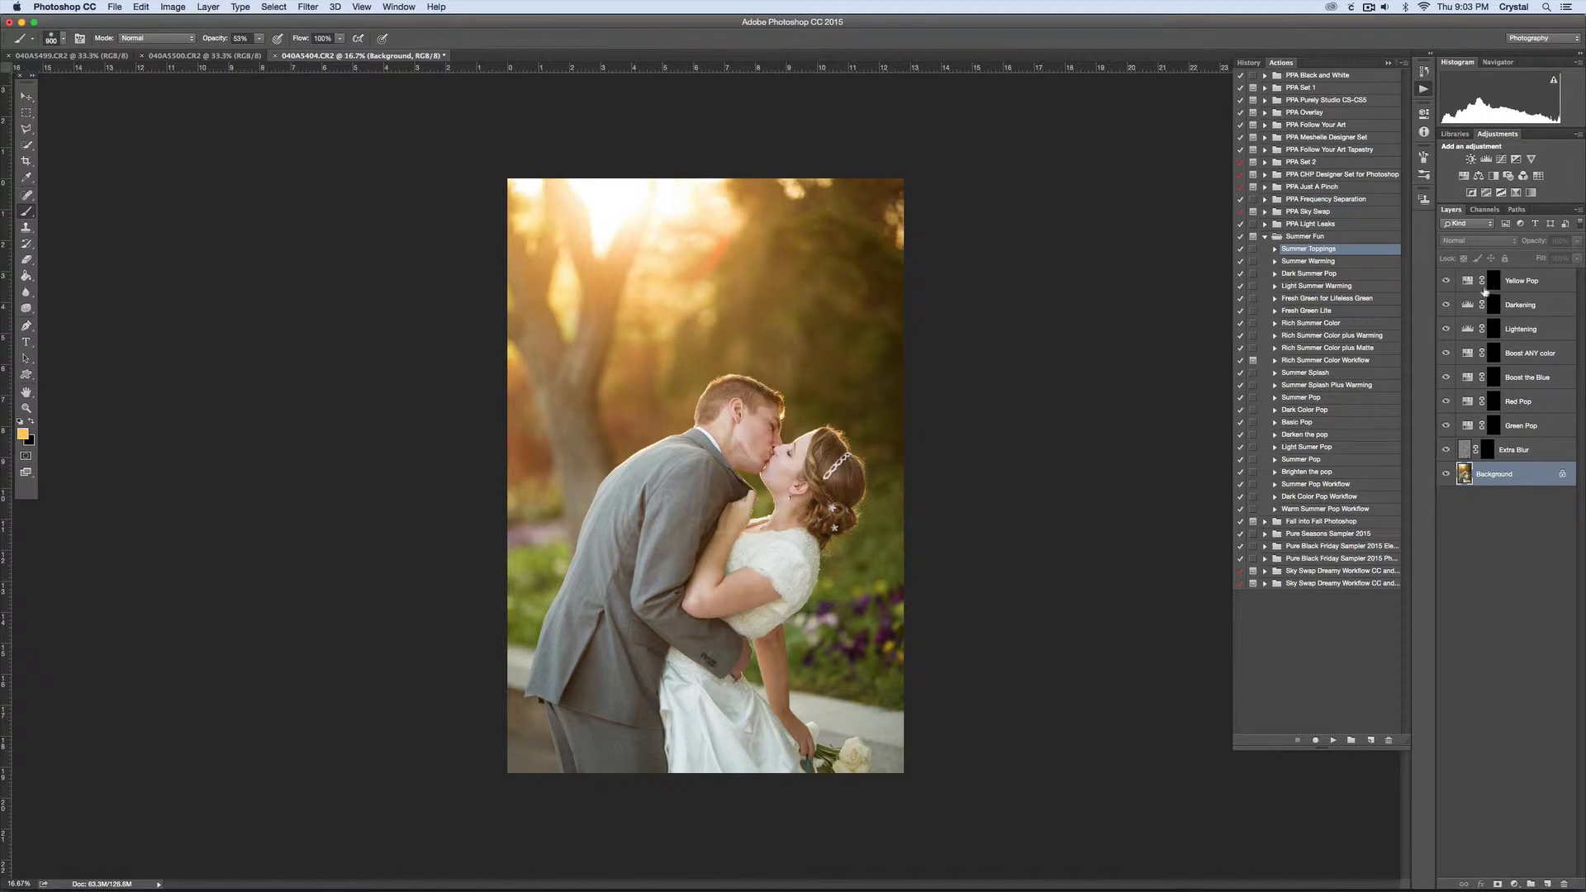
Paint white on the Yellow Pop mask over the sunlit trees with a 3900 px brush, starting at 53% opacity and raising it to 100%
{"action": "left_click", "coordinate": [1494, 281]}
{"action": "key", "text": "d"}
{"action": "key", "text": "bracketright"}
{"action": "key", "text": "bracketright"}
{"action": "key", "text": "bracketright"}
{"action": "key", "text": "bracketright"}
{"action": "key", "text": "bracketright"}
{"action": "key", "text": "bracketright"}
{"action": "key", "text": "bracketright"}
{"action": "key", "text": "bracketright"}
{"action": "key", "text": "bracketright"}
{"action": "key", "text": "bracketright"}
{"action": "key", "text": "bracketright"}
{"action": "key", "text": "bracketright"}
{"action": "key", "text": "bracketright"}
{"action": "key", "text": "bracketright"}
{"action": "key", "text": "bracketright"}
{"action": "key", "text": "bracketright"}
{"action": "key", "text": "bracketright"}
{"action": "key", "text": "bracketright"}
{"action": "key", "text": "bracketright"}
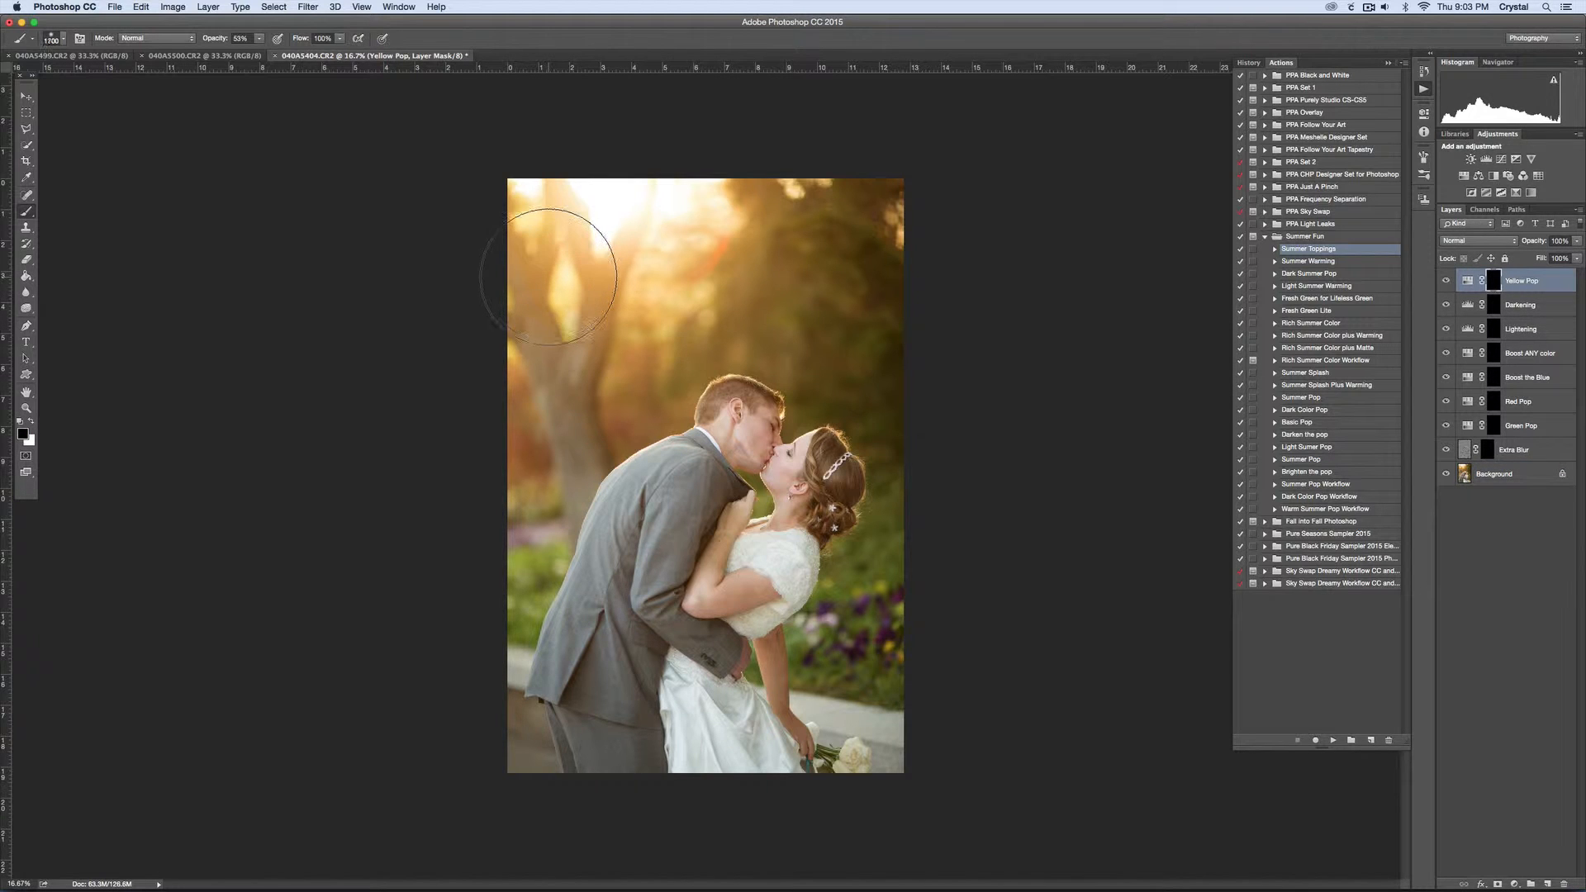
{"action": "key", "text": "bracketright"}
{"action": "key", "text": "bracketright"}
{"action": "key", "text": "bracketright"}
{"action": "key", "text": "bracketright"}
{"action": "key", "text": "bracketright"}
{"action": "key", "text": "bracketright"}
{"action": "key", "text": "bracketright"}
{"action": "key", "text": "bracketright"}
{"action": "key", "text": "bracketright"}
{"action": "key", "text": "bracketright"}
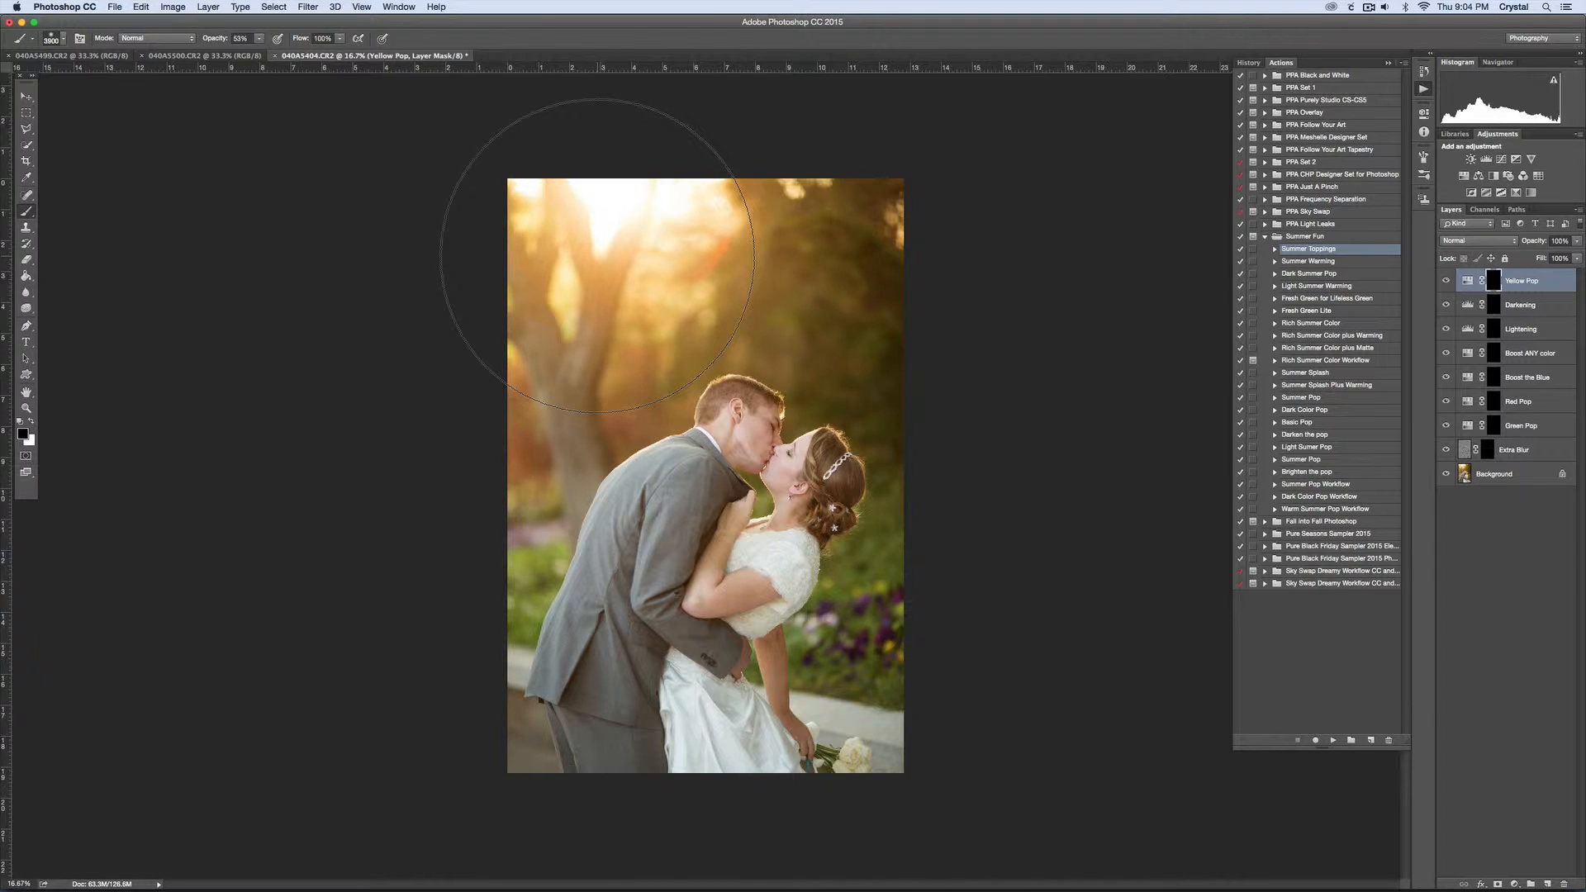
{"action": "key", "text": "x"}
{"action": "left_click", "coordinate": [593, 252]}
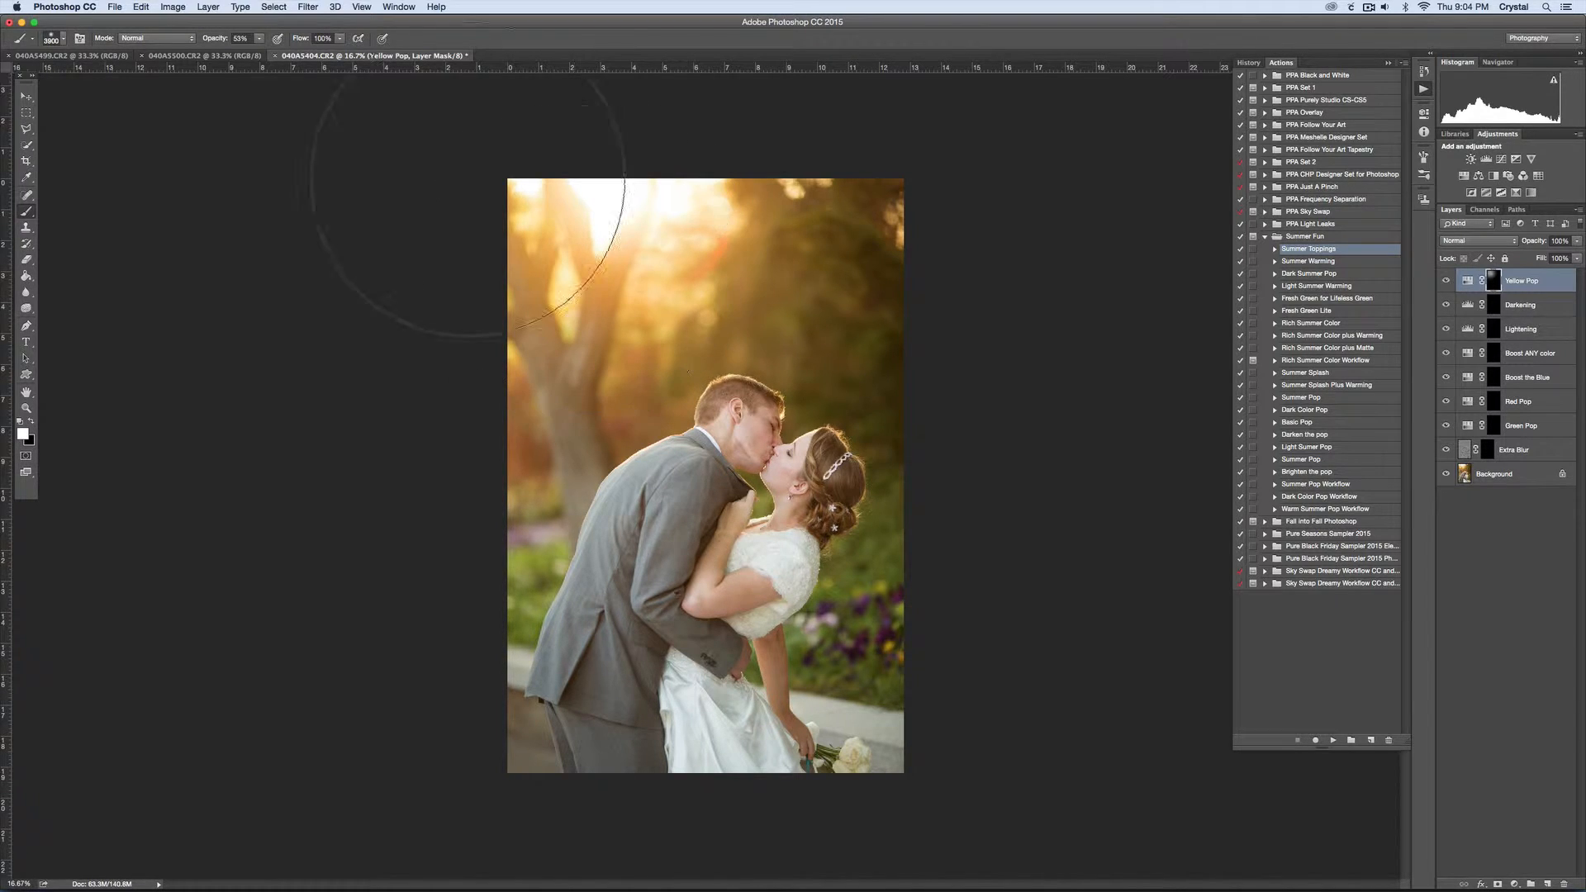
{"action": "left_click_drag", "start_coordinate": [208, 38], "coordinate": [249, 38]}
Toggle the Yellow Pop layer's visibility repeatedly to compare the photo with and without the yellow boost
{"action": "left_click", "coordinate": [1529, 352]}
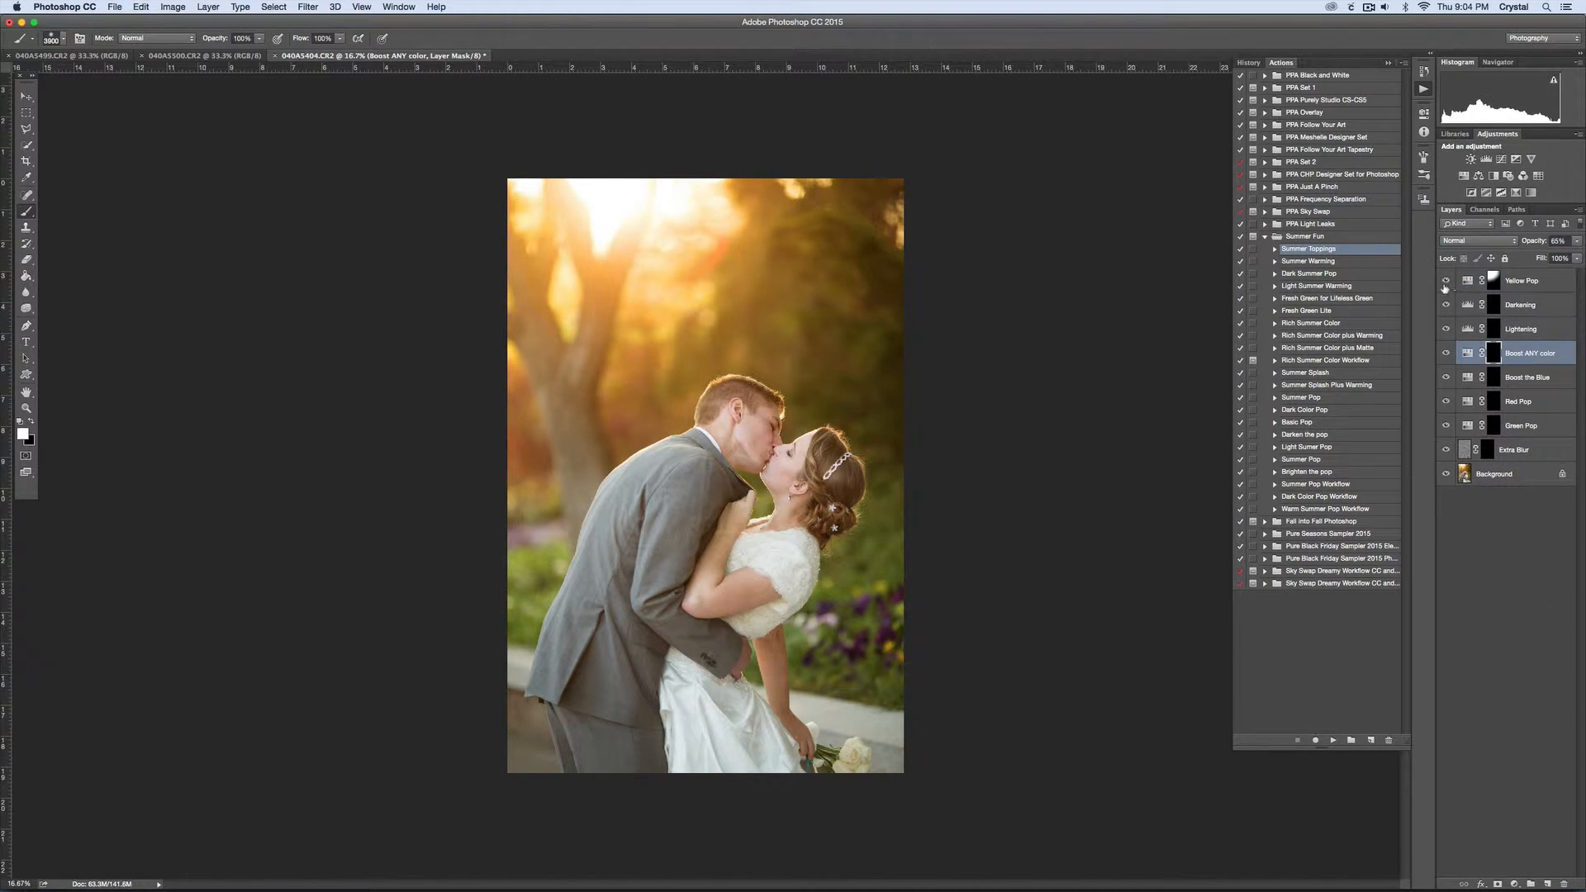
{"action": "left_click", "coordinate": [1506, 281]}
{"action": "left_click", "coordinate": [1446, 281]}
{"action": "left_click", "coordinate": [1445, 281]}
{"action": "left_click", "coordinate": [1446, 281]}
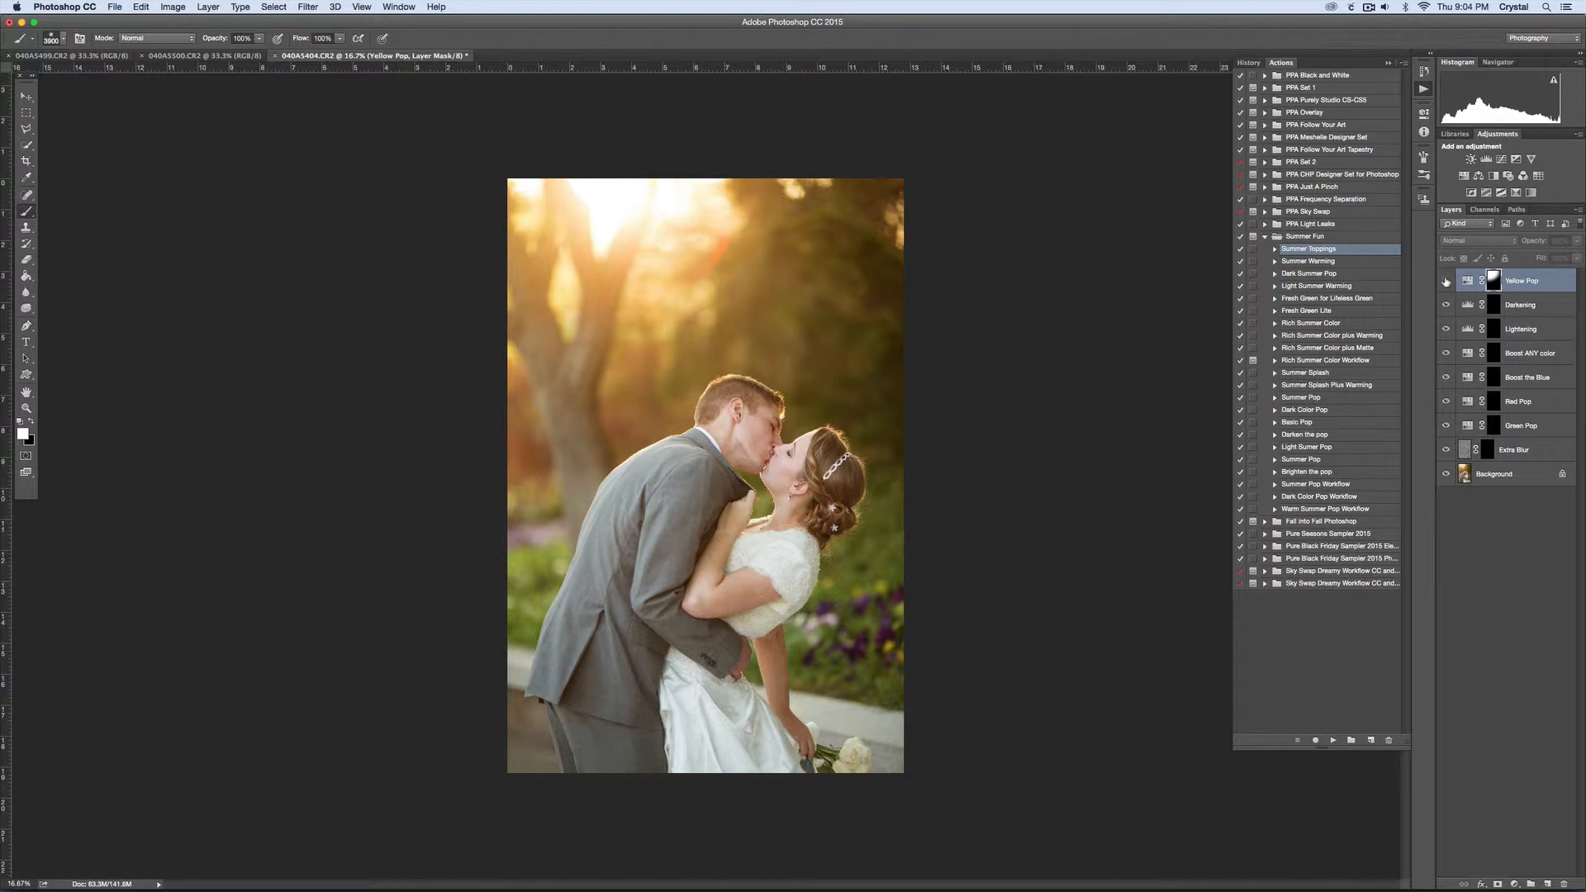
{"action": "left_click", "coordinate": [1446, 280]}
{"action": "left_click", "coordinate": [1446, 280]}
{"action": "left_click", "coordinate": [1446, 281]}
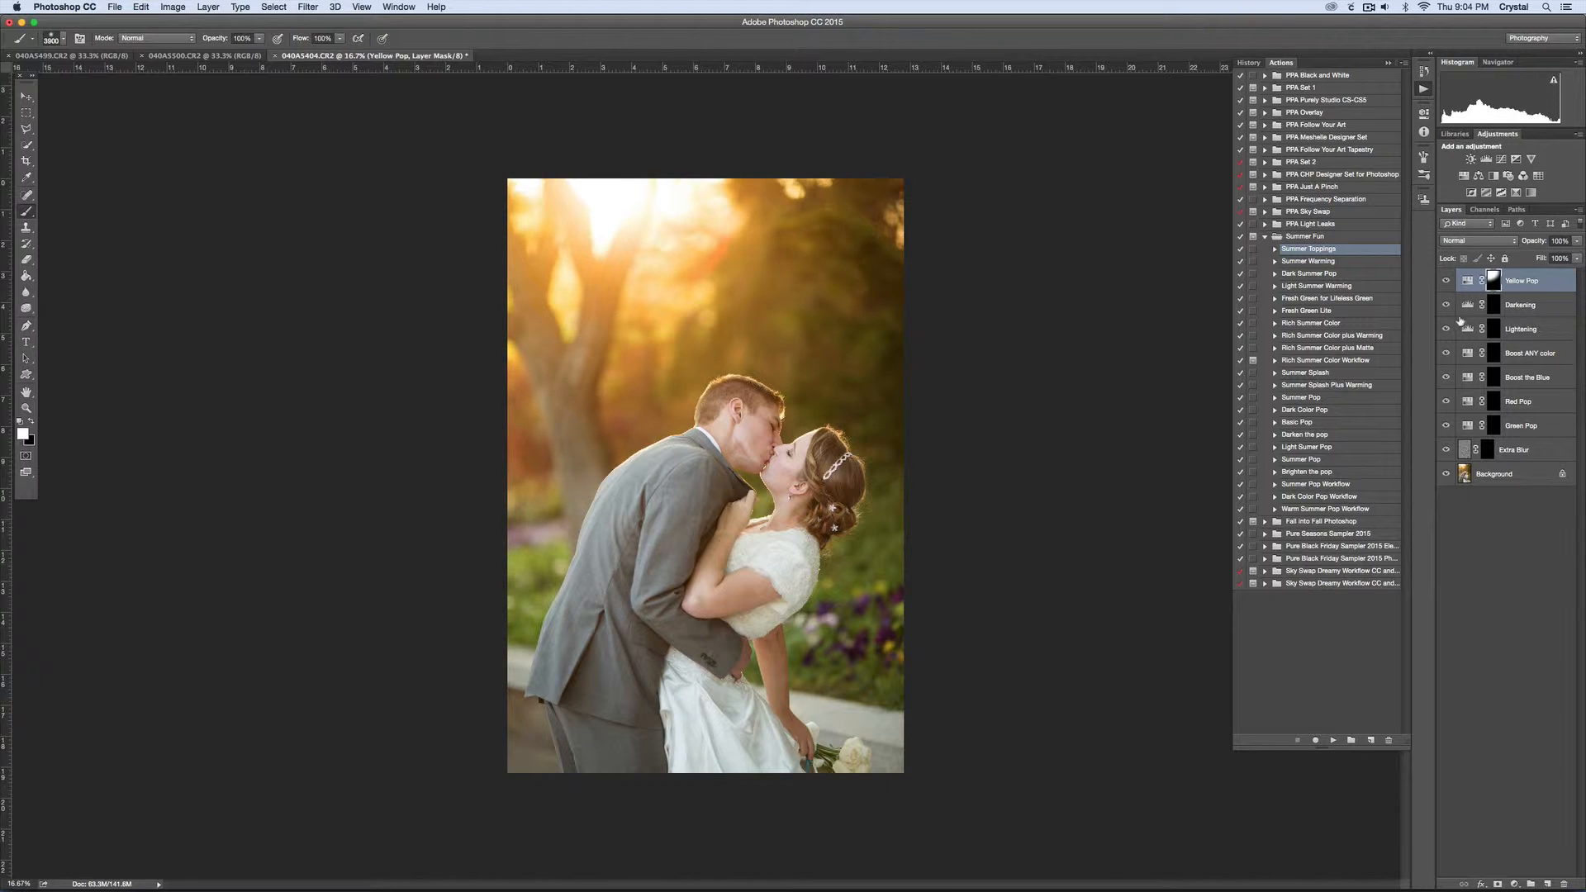
Paint white on the Boost ANY color mask over the flowers behind the bride, using a smaller brush at 53% opacity
{"action": "left_click", "coordinate": [1494, 353]}
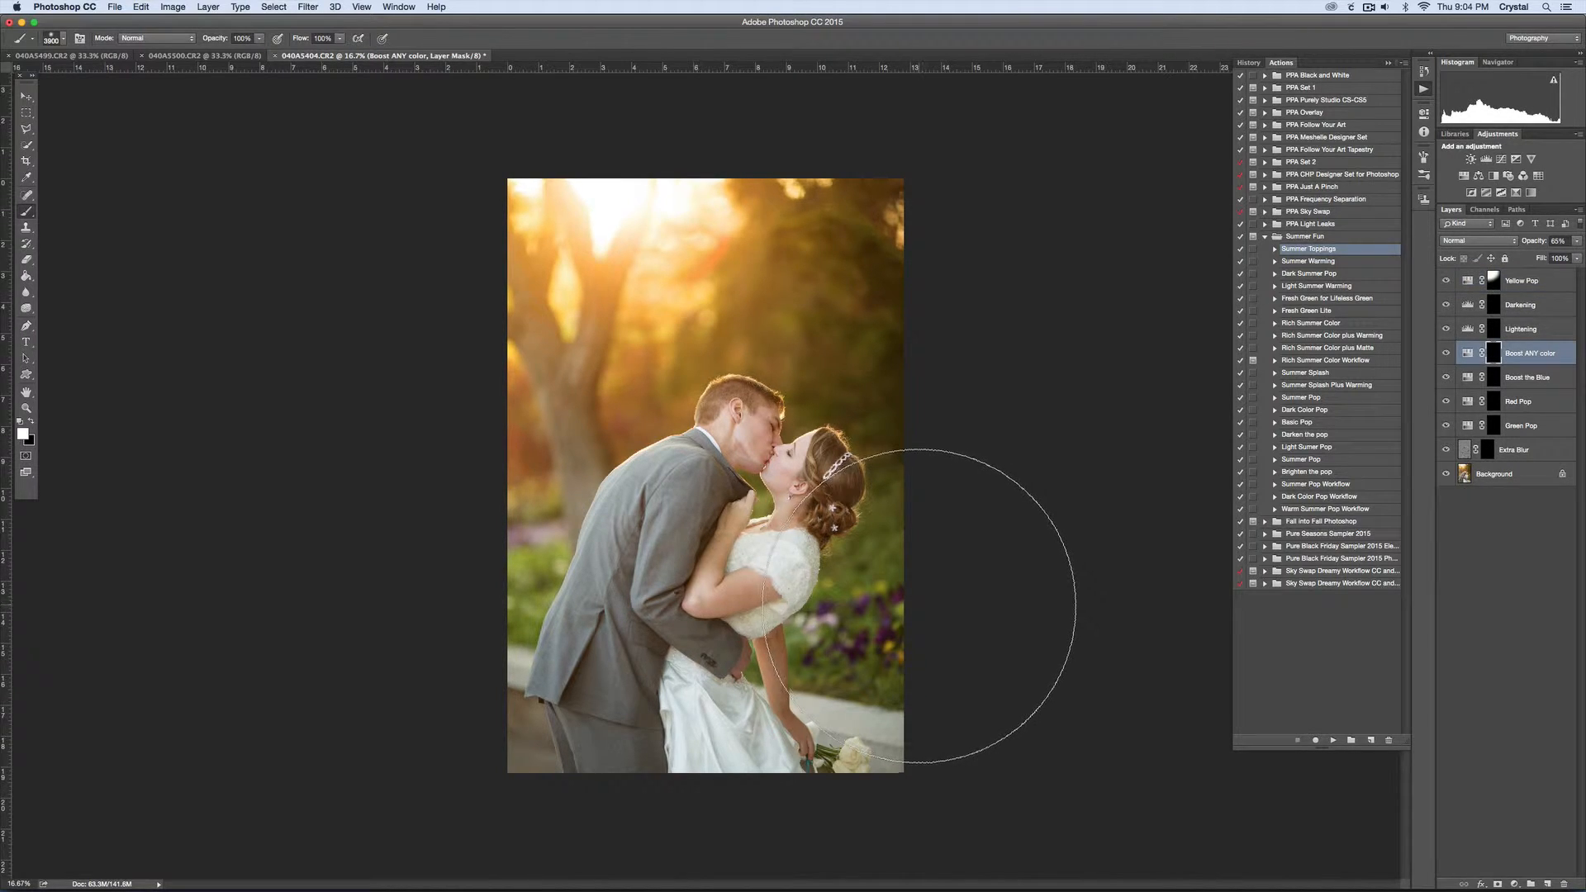
{"action": "key", "text": "bracketleft"}
{"action": "key", "text": "bracketleft"}
{"action": "key", "text": "bracketleft"}
{"action": "key", "text": "bracketleft"}
{"action": "key", "text": "bracketleft"}
{"action": "key", "text": "bracketleft"}
{"action": "key", "text": "bracketleft"}
{"action": "key", "text": "bracketleft"}
{"action": "key", "text": "bracketleft"}
{"action": "key", "text": "bracketleft"}
{"action": "key", "text": "bracketleft"}
{"action": "key", "text": "bracketleft"}
{"action": "key", "text": "bracketleft"}
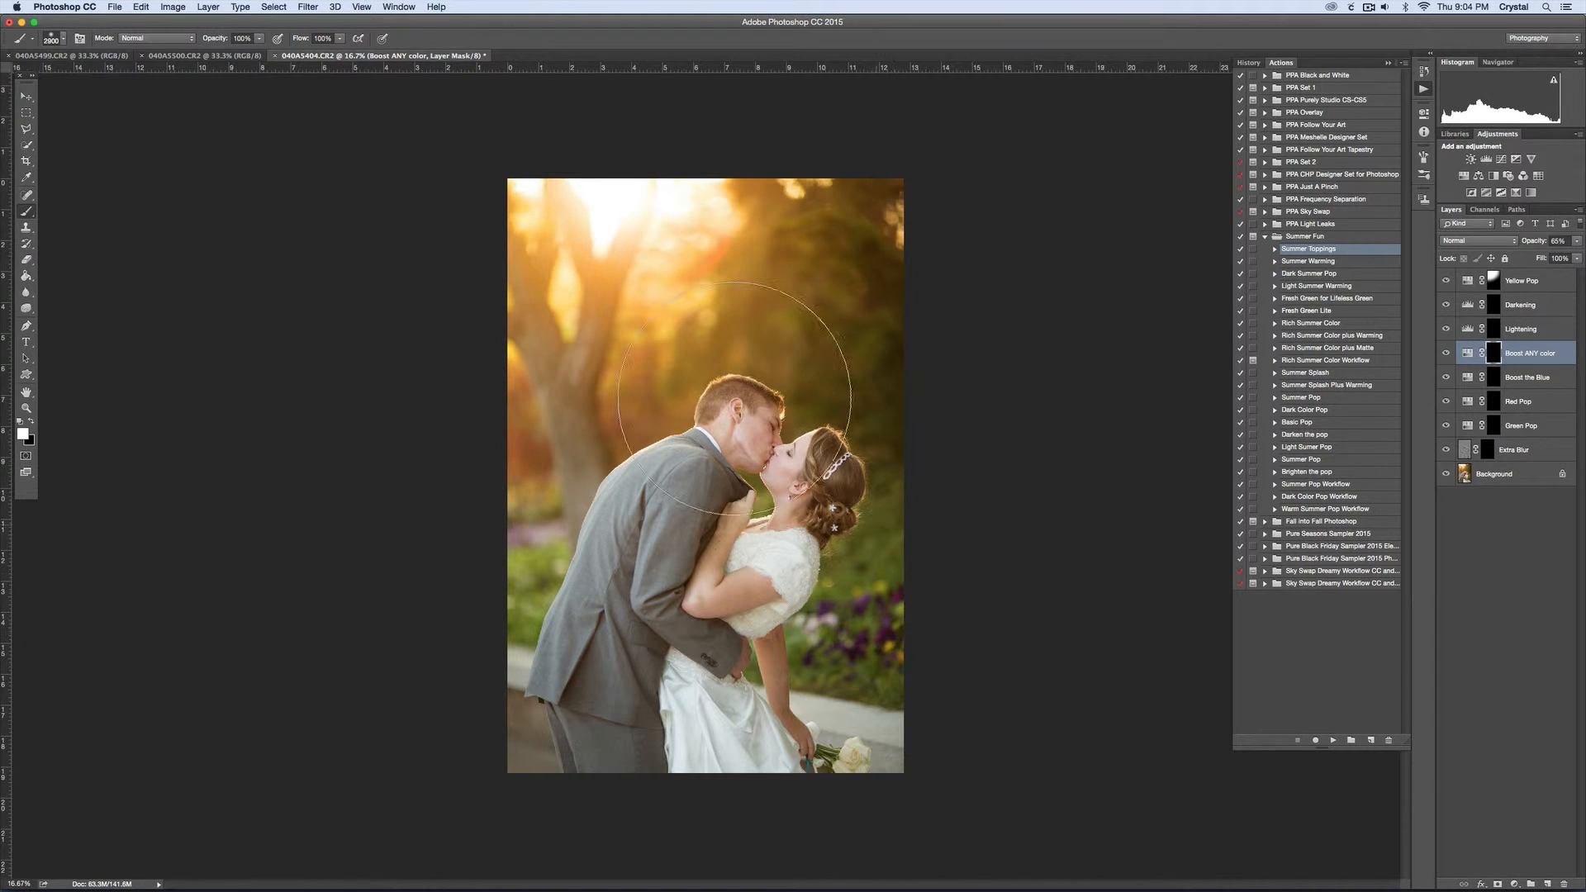
{"action": "left_click_drag", "start_coordinate": [212, 41], "coordinate": [180, 50]}
{"action": "key", "text": "bracketleft"}
{"action": "key", "text": "bracketleft"}
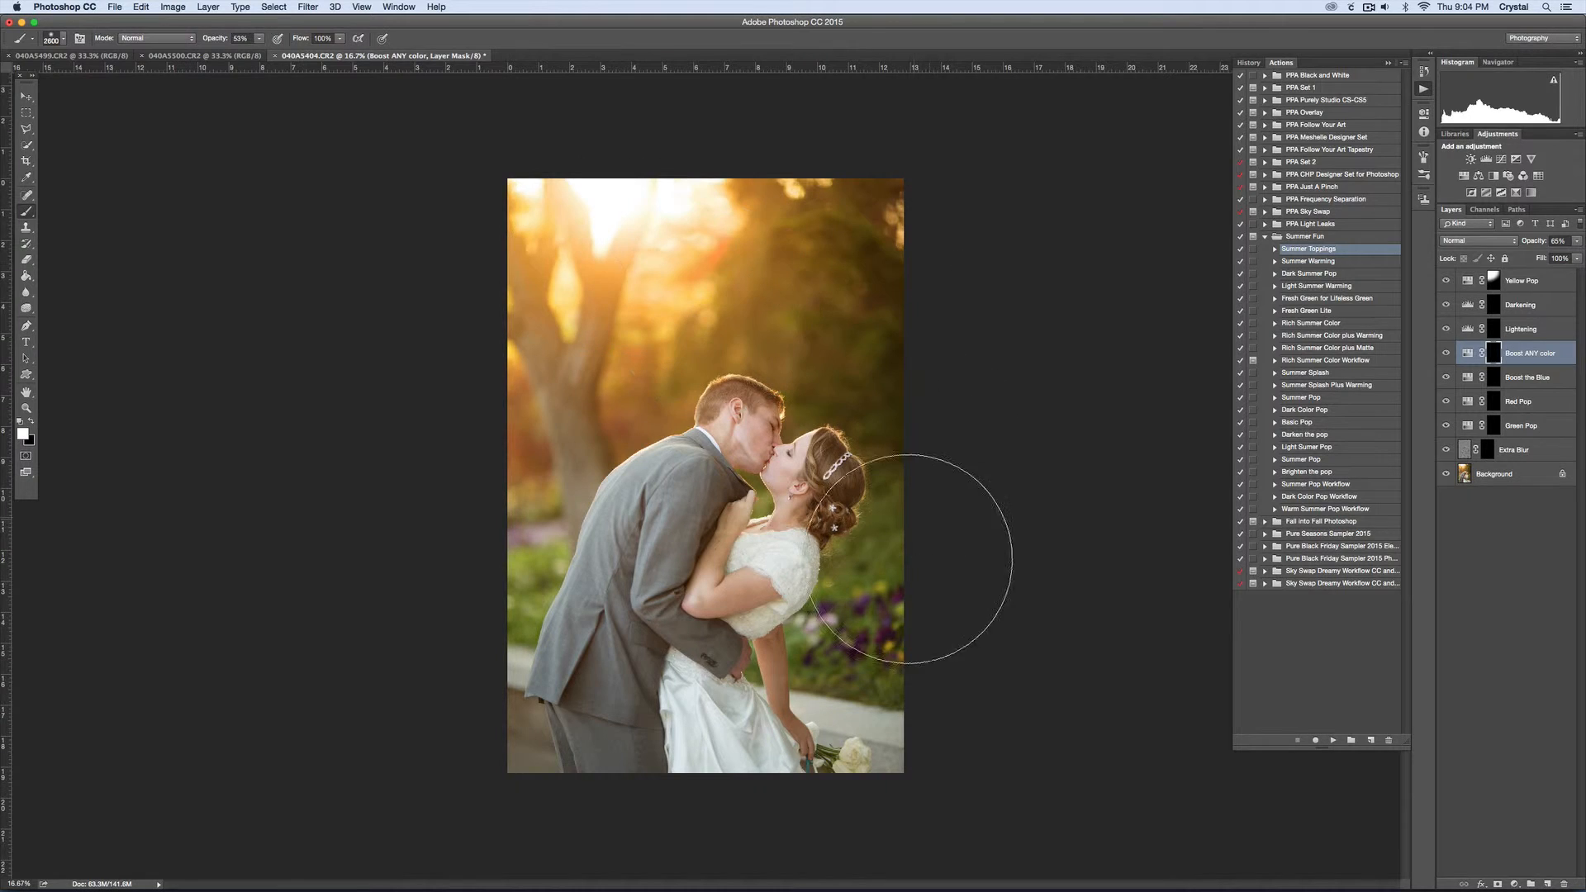
{"action": "left_click_drag", "start_coordinate": [914, 559], "coordinate": [913, 637]}
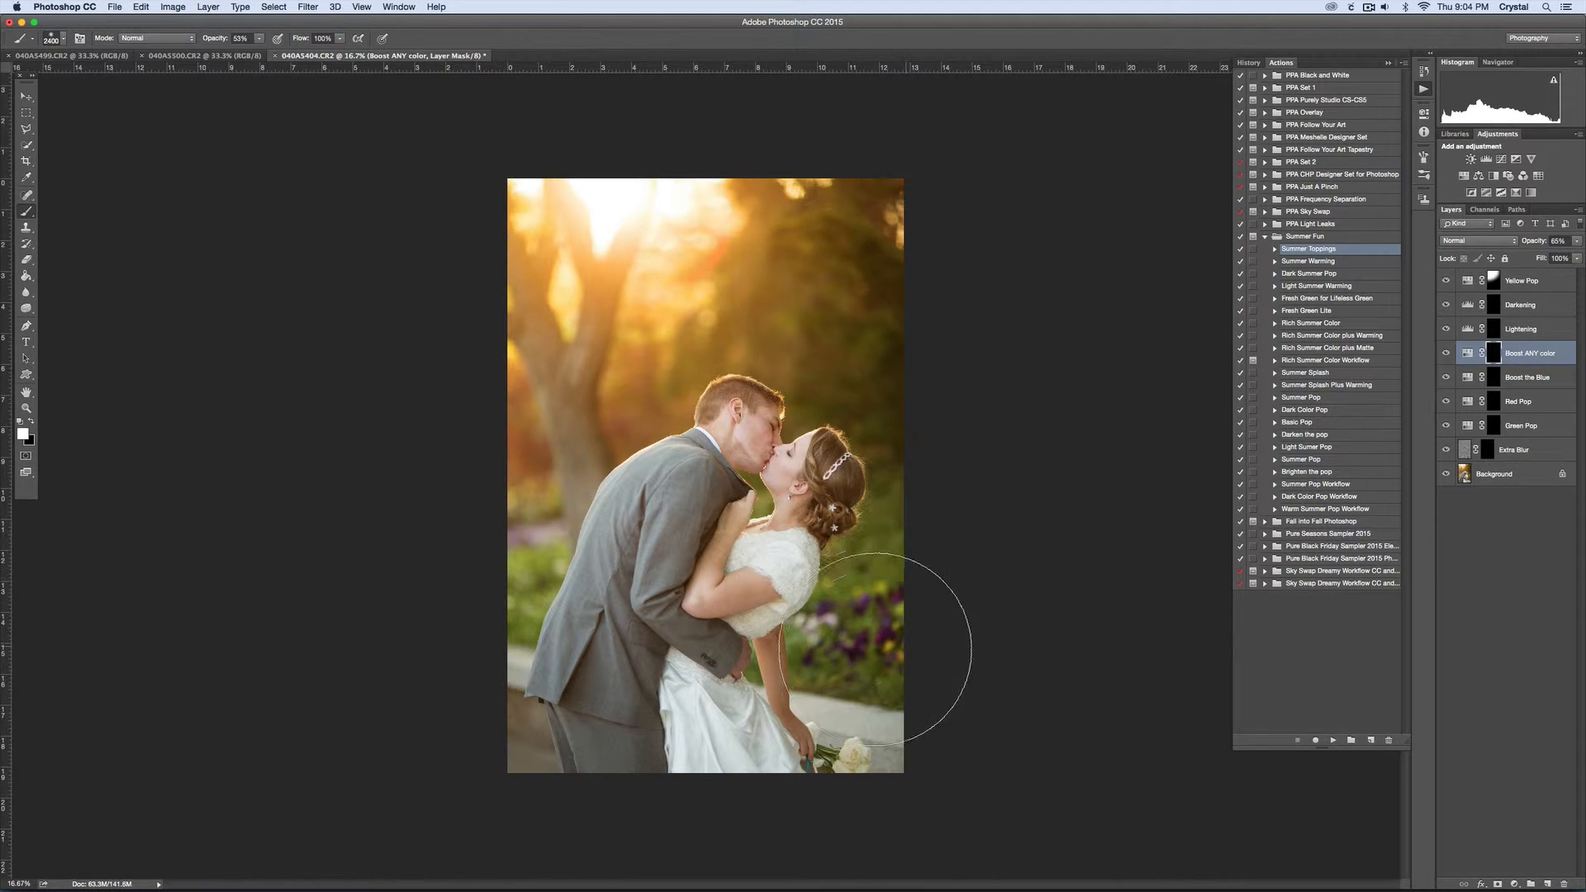
Paint the Darkening mask down the background behind the bride and reduce that layer's opacity
{"action": "left_click", "coordinate": [1512, 305]}
{"action": "mouse_move", "coordinate": [878, 251]}
{"action": "left_mouse_down"}
{"action": "mouse_move", "coordinate": [863, 330]}
{"action": "mouse_move", "coordinate": [890, 432]}
{"action": "mouse_move", "coordinate": [871, 592]}
{"action": "mouse_move", "coordinate": [826, 702]}
{"action": "left_mouse_up"}
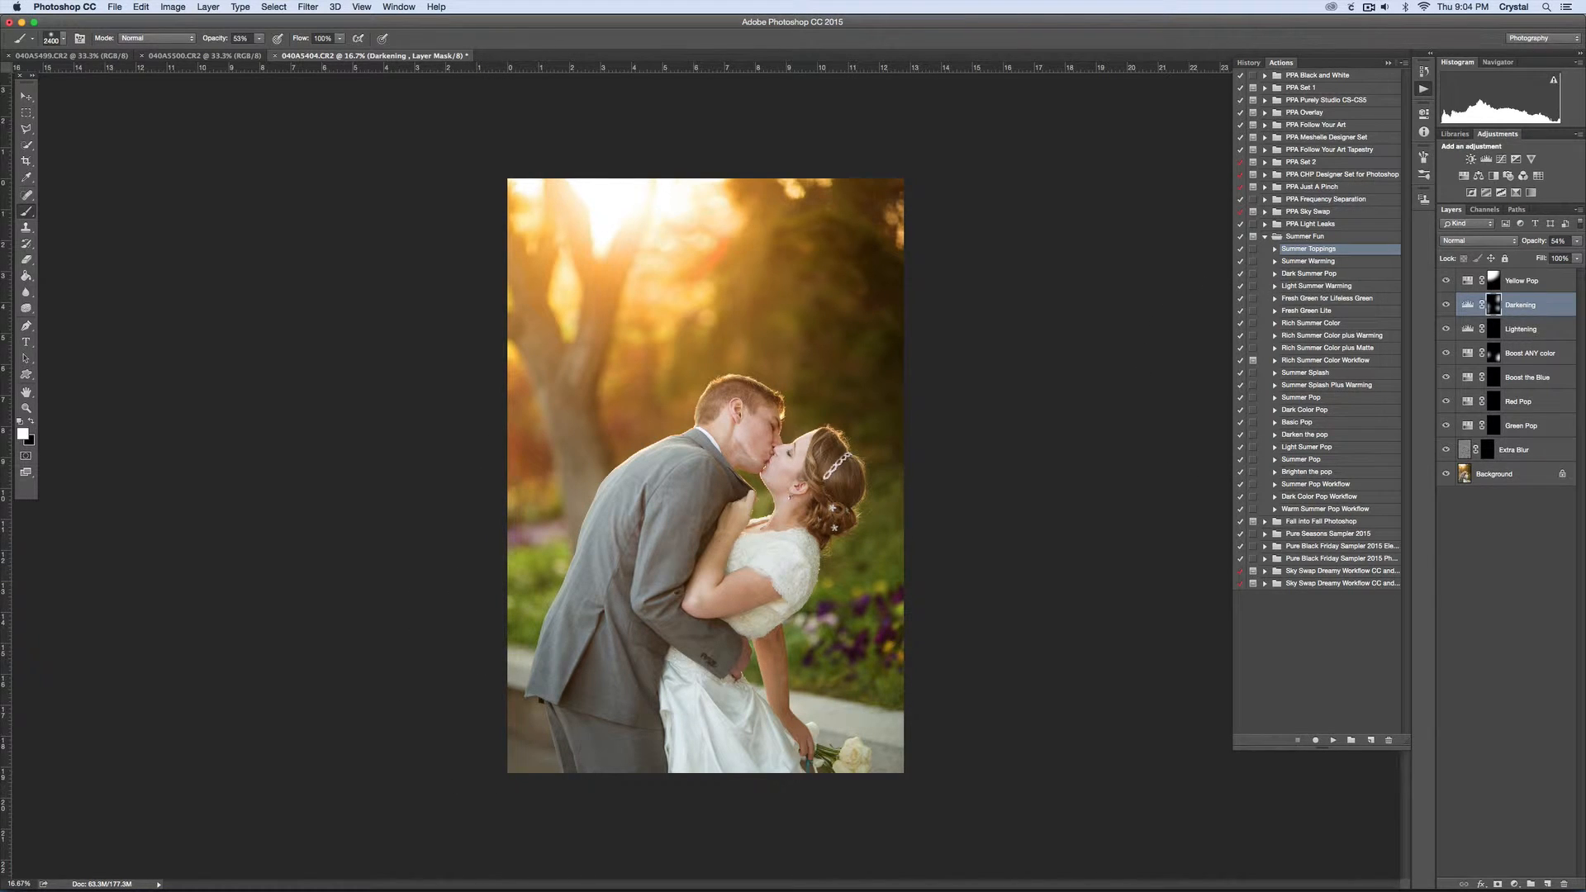
{"action": "left_click_drag", "start_coordinate": [1542, 241], "coordinate": [1525, 246]}
Paint the Lightening mask over the couple's faces, suit and dress, and merge all layers into the background
{"action": "left_click", "coordinate": [1495, 330]}
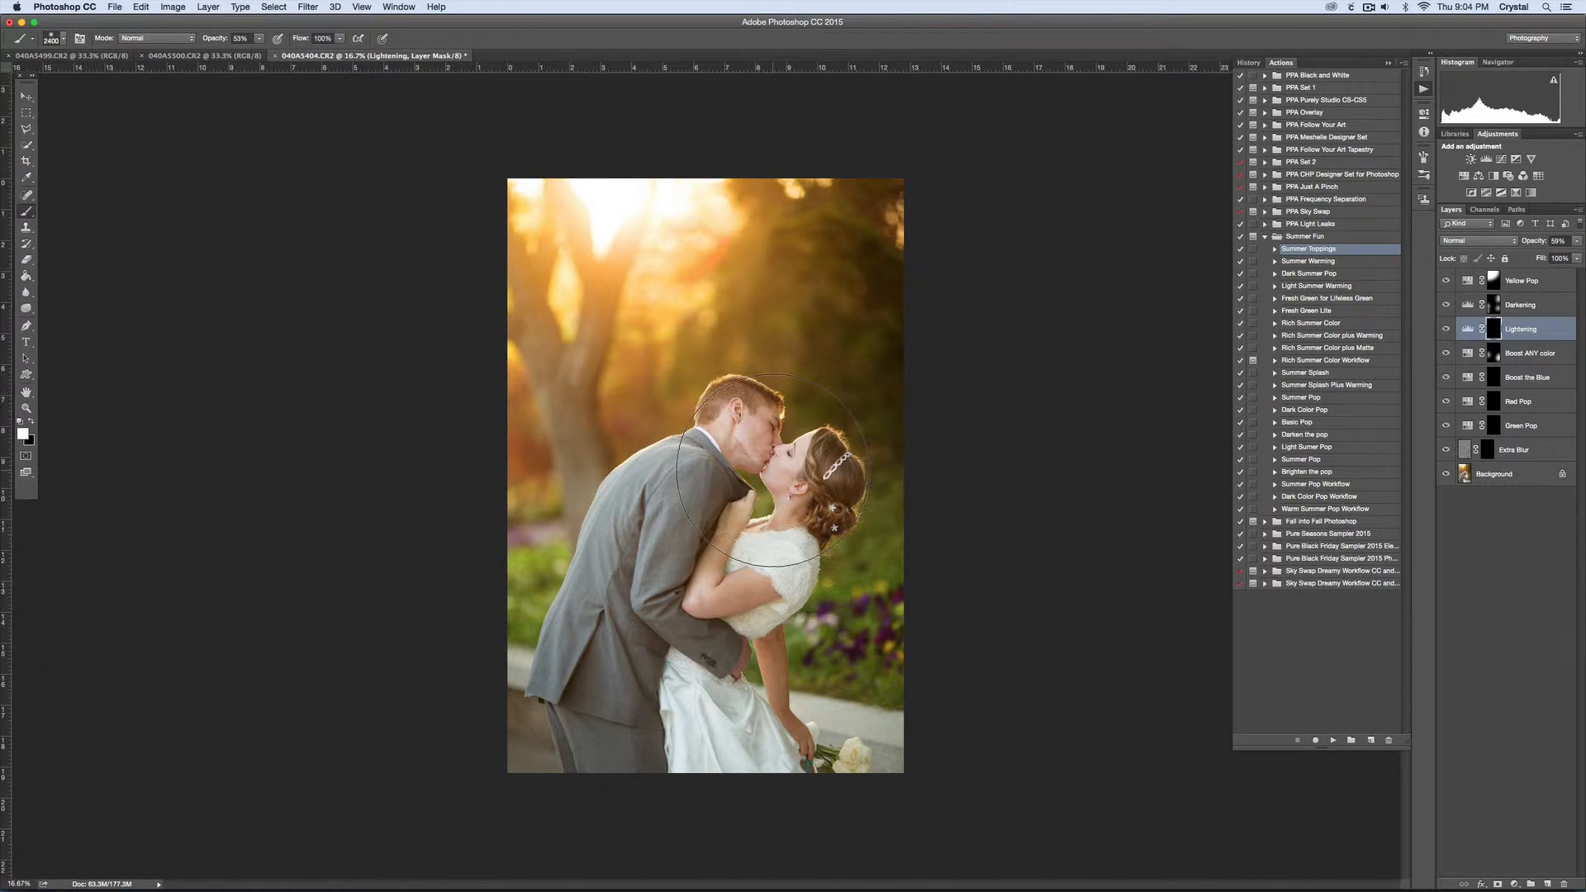
{"action": "left_click_drag", "start_coordinate": [772, 470], "coordinate": [776, 451]}
{"action": "left_click_drag", "start_coordinate": [649, 730], "coordinate": [867, 620]}
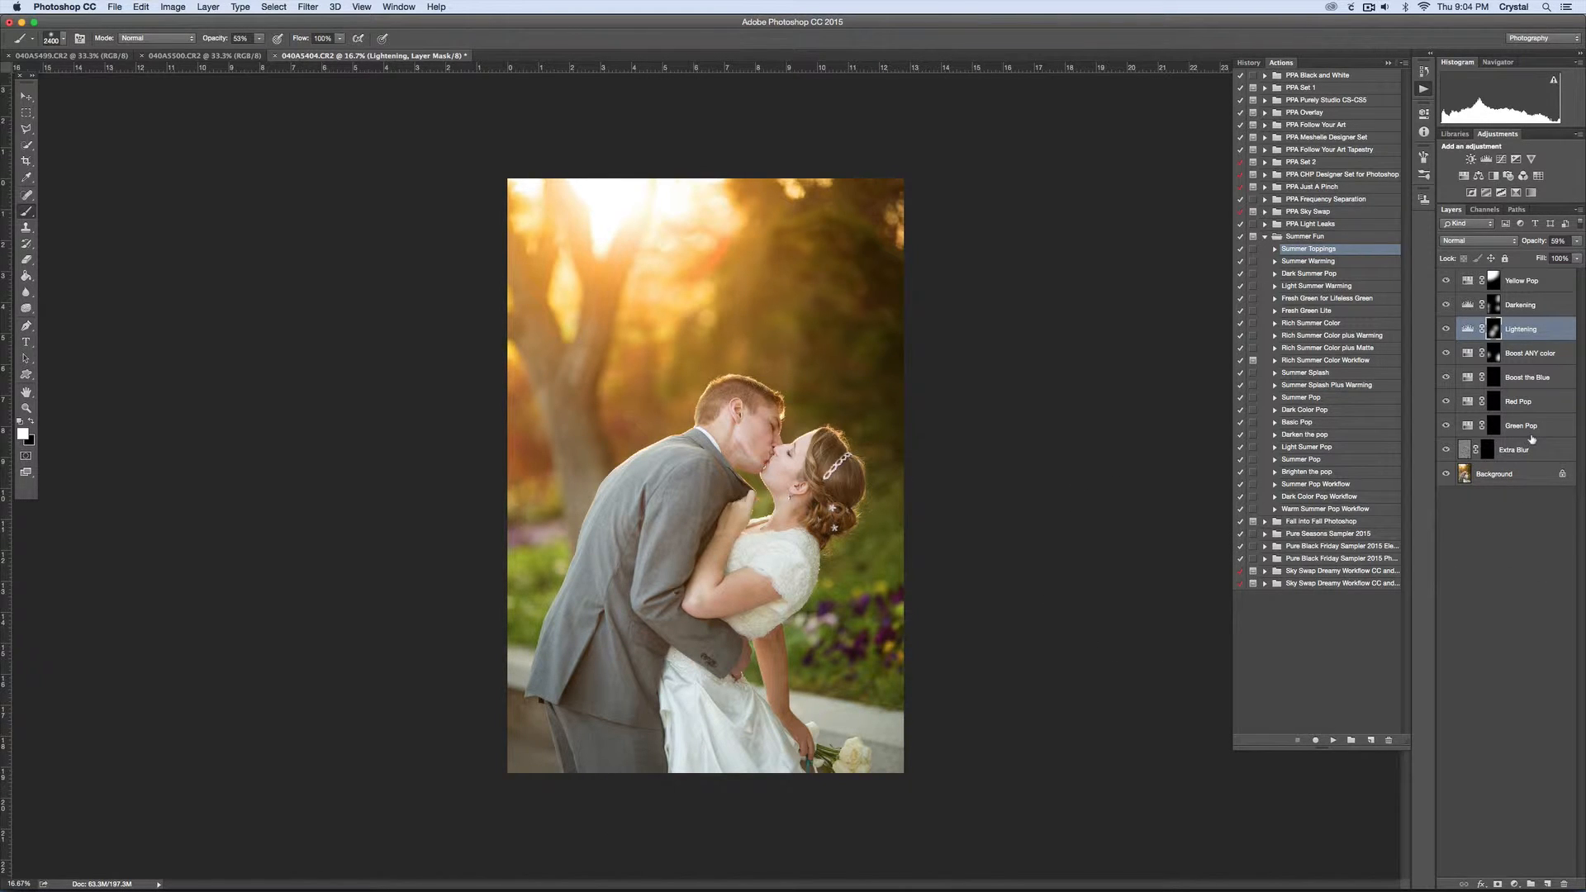
{"action": "key", "text": "super+shift+e"}
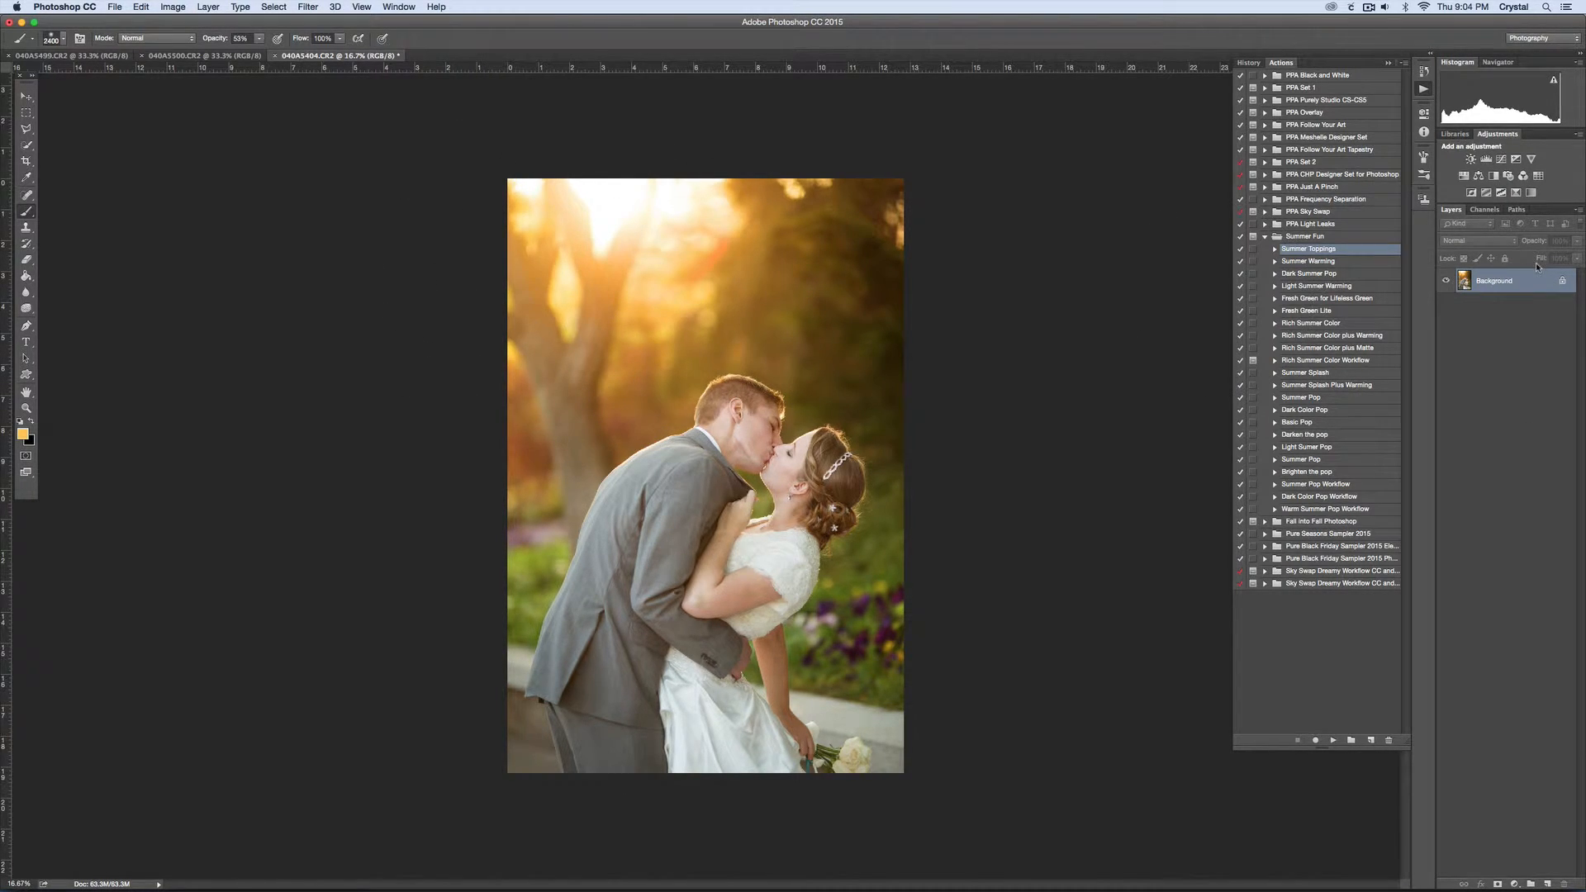
Duplicate the Background layer, enlarge the brush to 4000 px and sample a light golden foreground color from the sunlit tree
{"action": "key", "text": "super+j"}
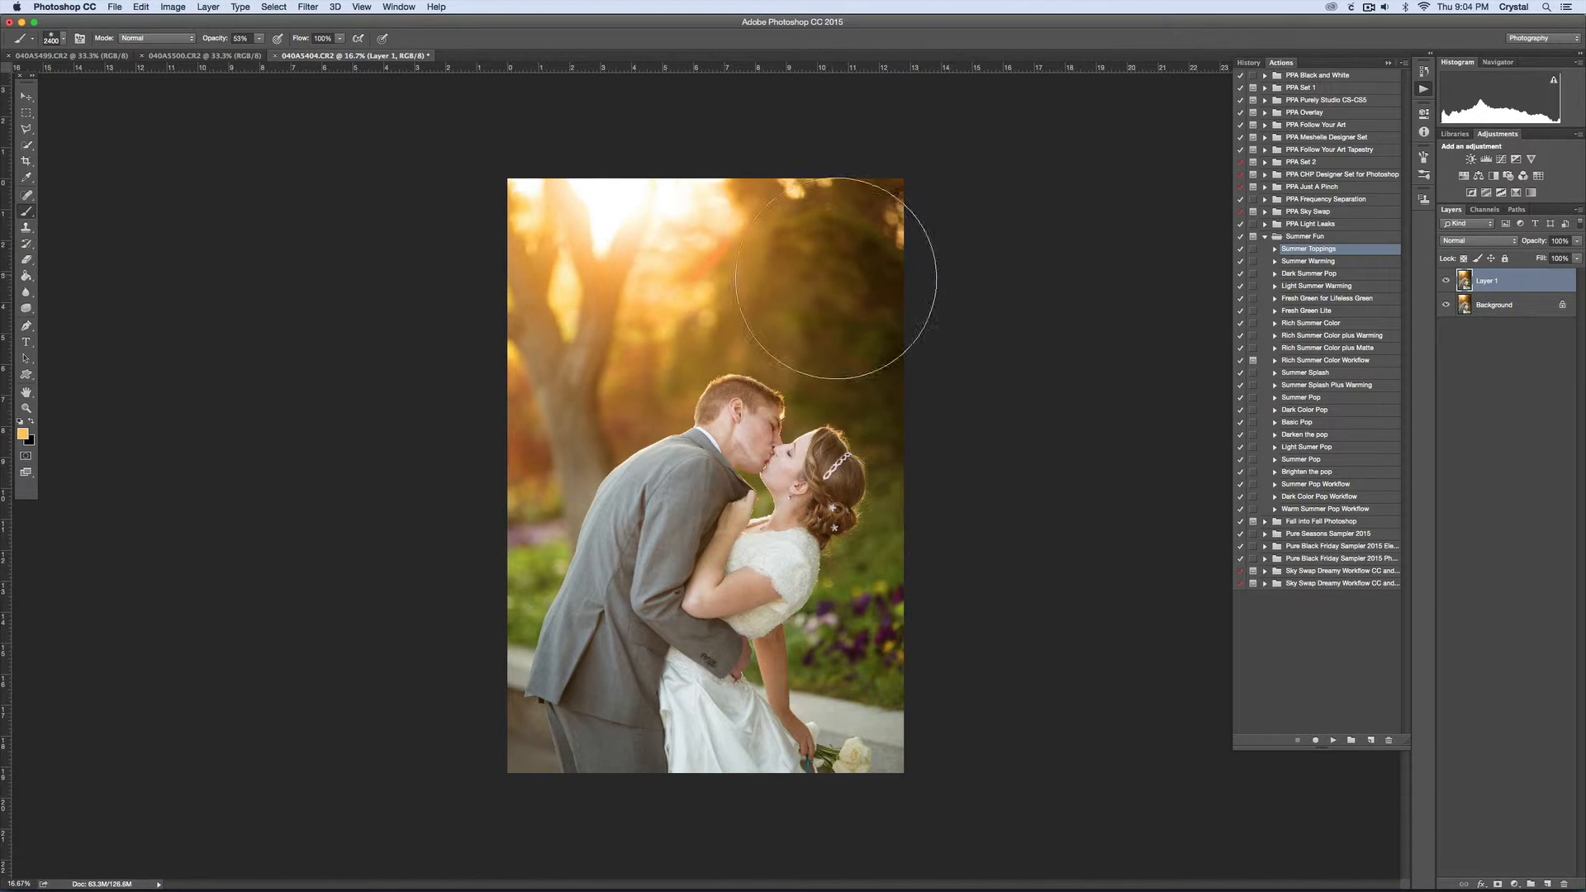
{"action": "key", "text": "bracketright"}
{"action": "key", "text": "bracketright"}
{"action": "key", "text": "bracketright"}
{"action": "key", "text": "bracketright"}
{"action": "key", "text": "bracketright"}
{"action": "key", "text": "bracketright"}
{"action": "key", "text": "bracketright"}
{"action": "key", "text": "bracketright"}
{"action": "key", "text": "bracketright"}
{"action": "key", "text": "bracketright"}
{"action": "key", "text": "bracketright"}
{"action": "key", "text": "d"}
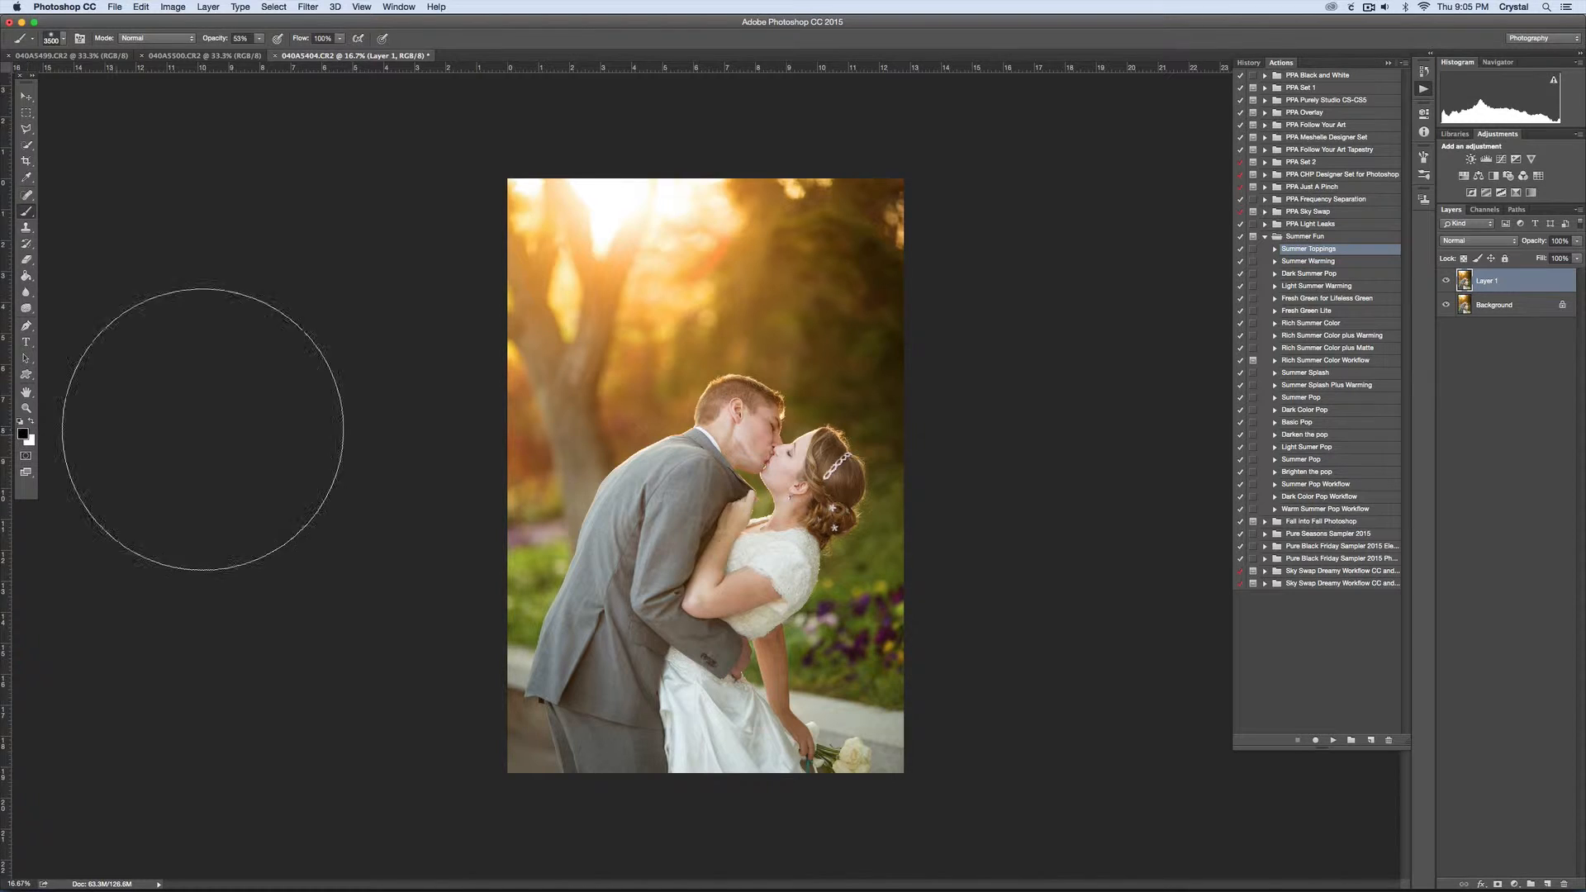
{"action": "key", "text": "bracketright"}
{"action": "key", "text": "bracketright"}
{"action": "key", "text": "bracketright"}
{"action": "key", "text": "bracketright"}
{"action": "key", "text": "bracketright"}
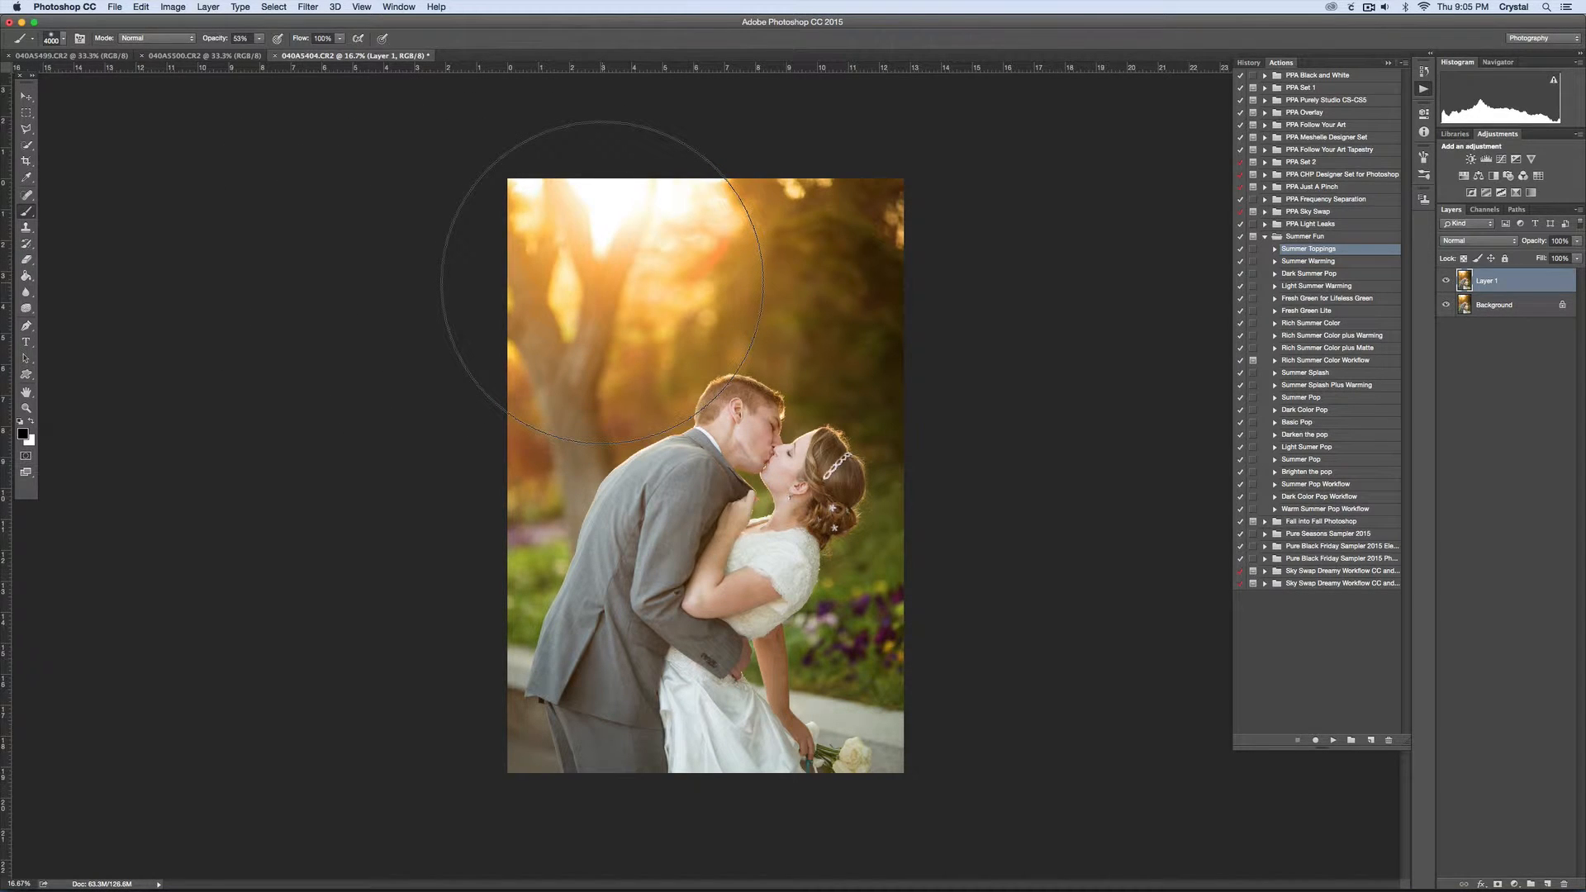
{"action": "key", "text": "alt"}
{"action": "left_click", "coordinate": [562, 304], "text": "alt"}
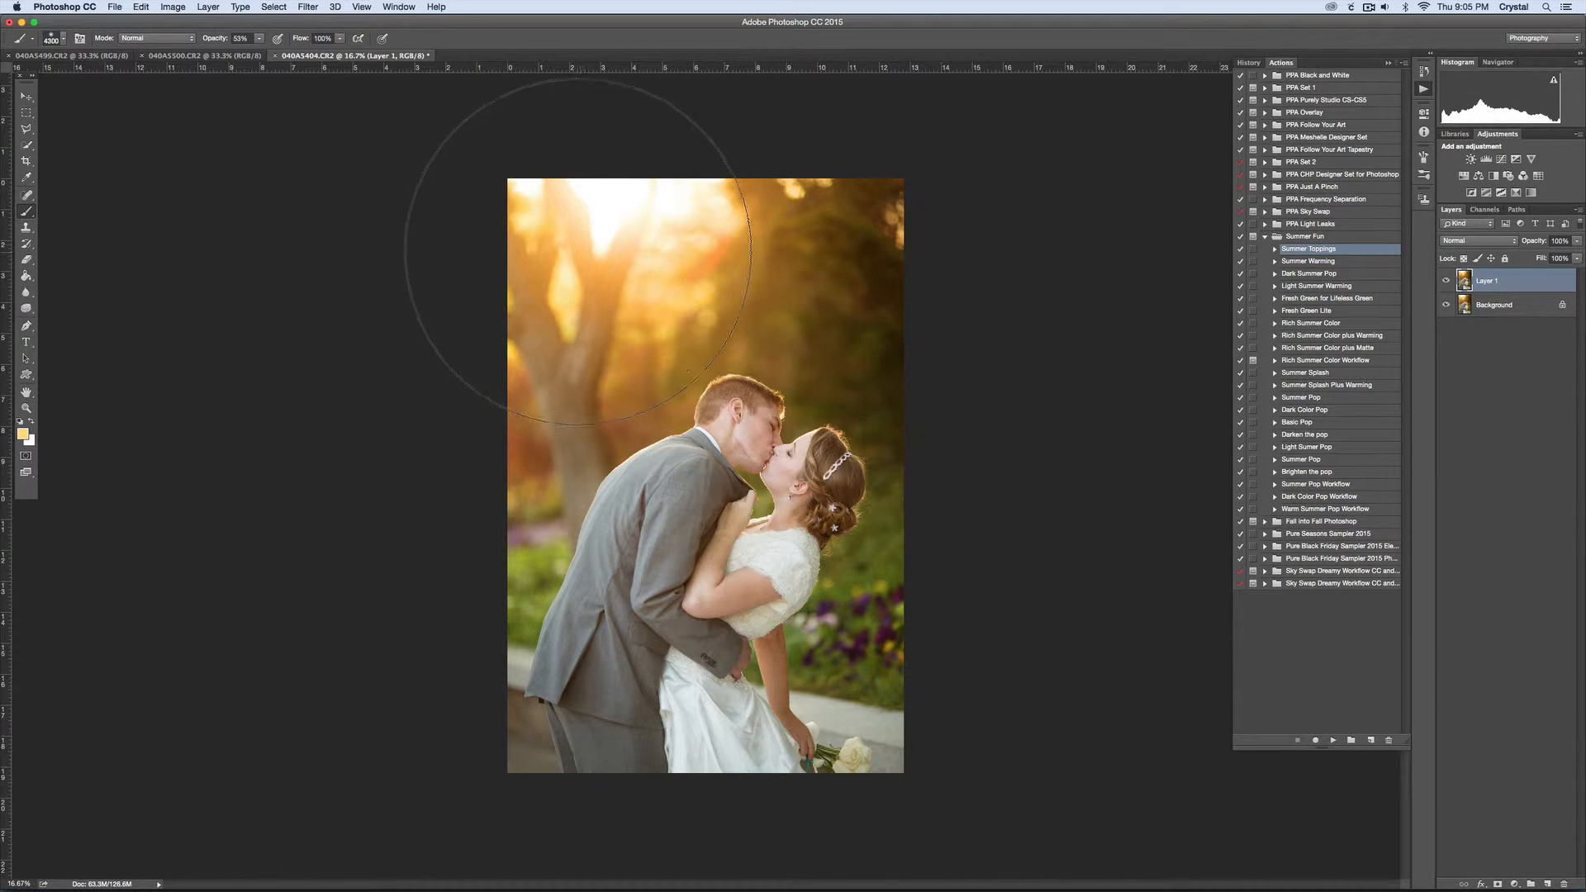
Paint a golden haze over the sun with a 4400 px brush, lower the layer's opacity and hide the layer to compare
{"action": "key", "text": "bracketright"}
{"action": "key", "text": "bracketright"}
{"action": "key", "text": "bracketright"}
{"action": "key", "text": "bracketright"}
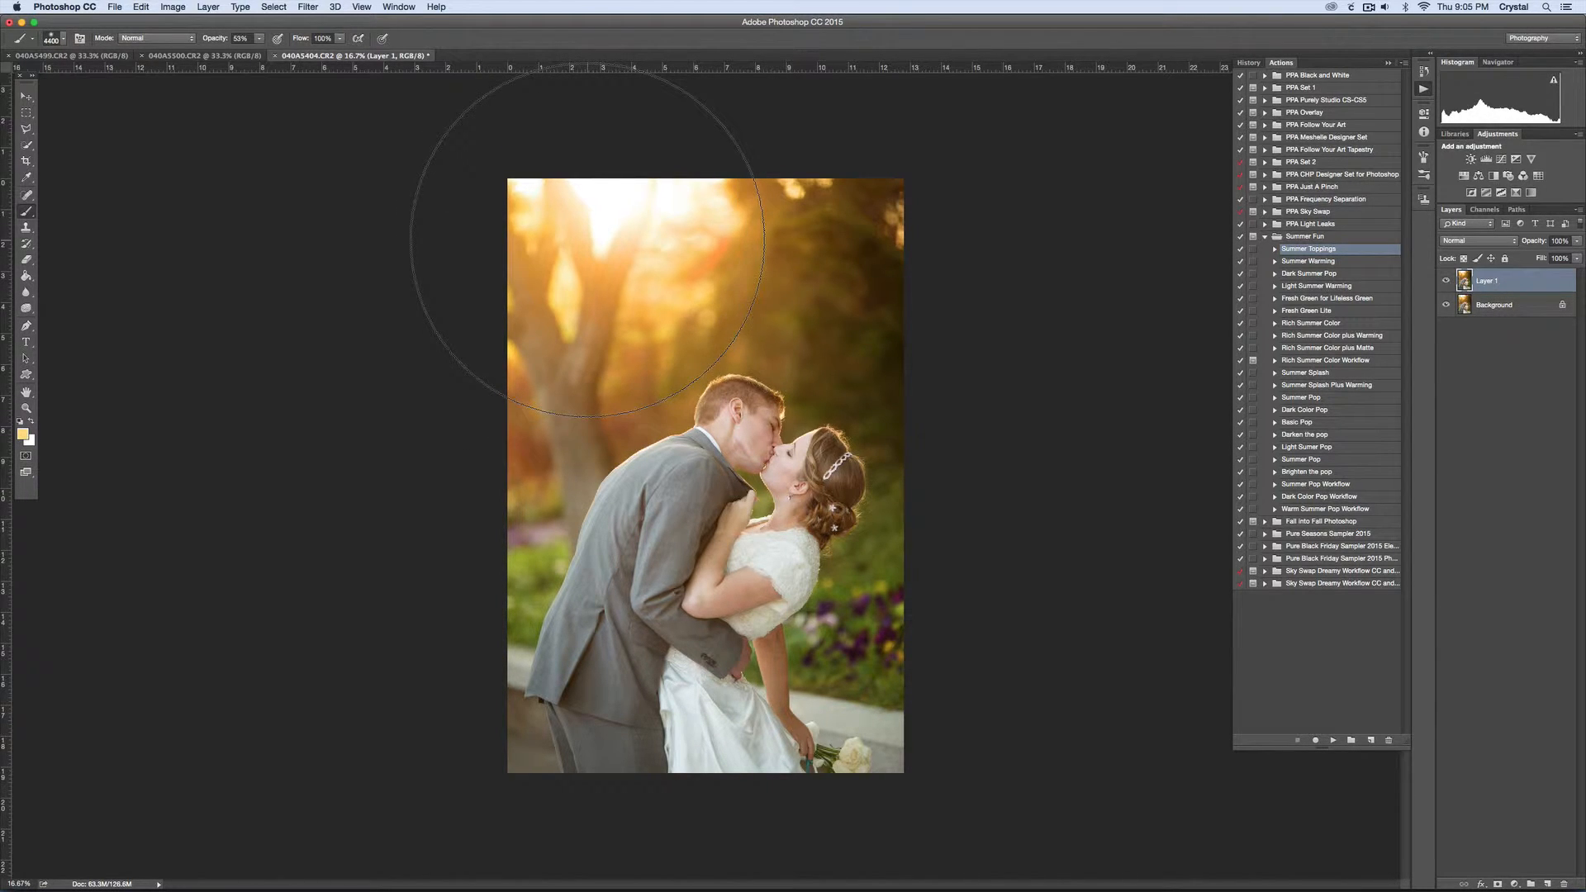
{"action": "left_click", "coordinate": [587, 240]}
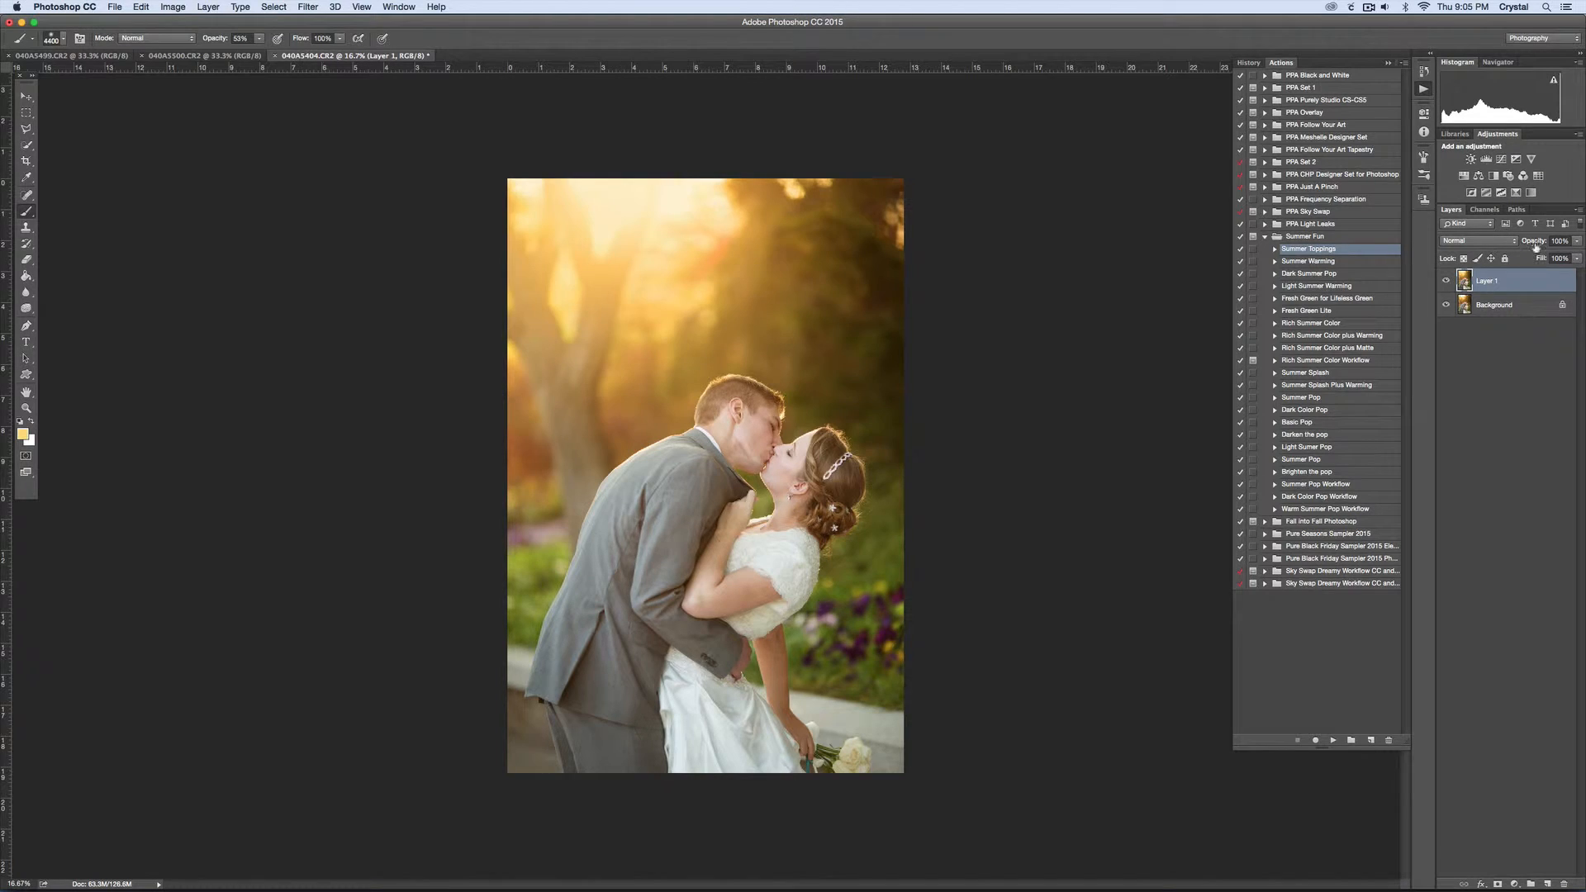
{"action": "left_click_drag", "start_coordinate": [1536, 245], "coordinate": [1511, 246]}
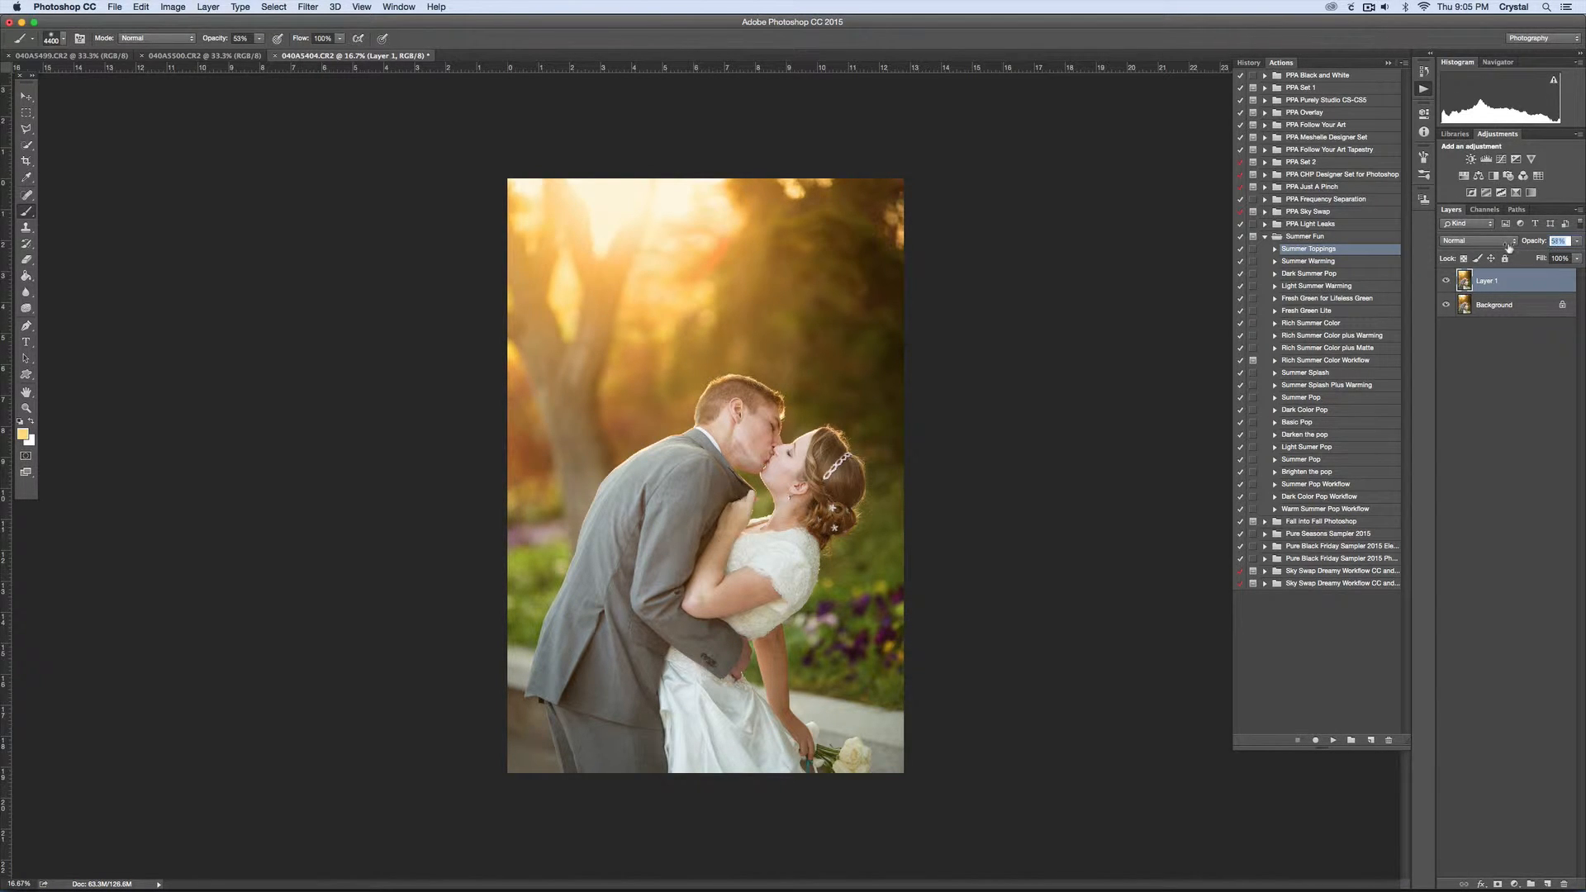
{"action": "left_click", "coordinate": [1446, 282]}
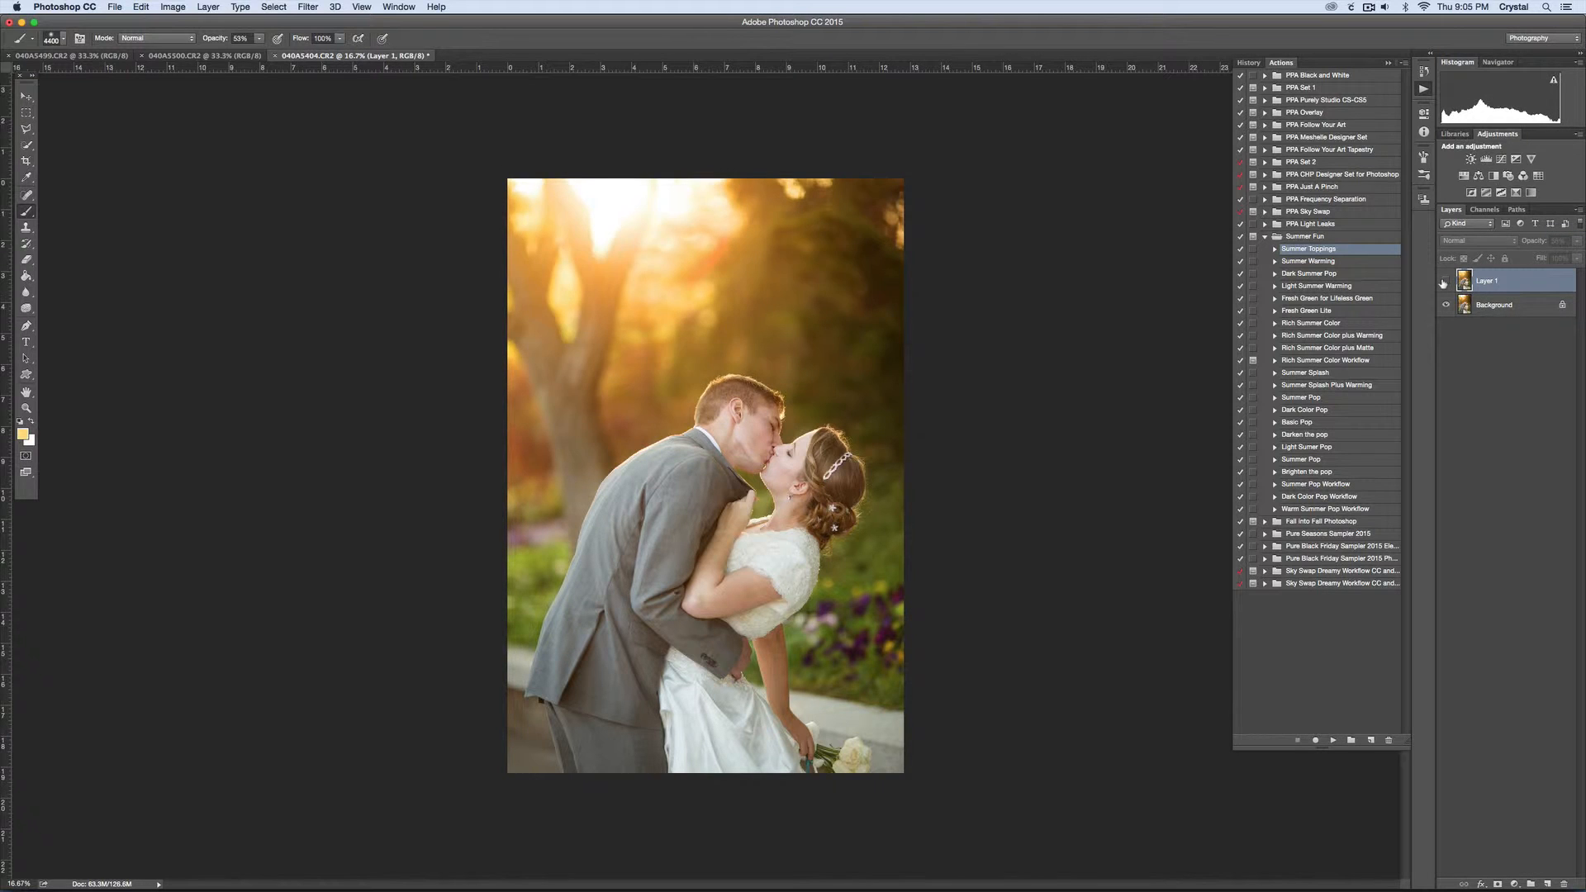
Turn the golden haze layer on and off to compare, leave it visible and merge it into the Background
{"action": "left_click", "coordinate": [1445, 282]}
{"action": "left_click", "coordinate": [1445, 281]}
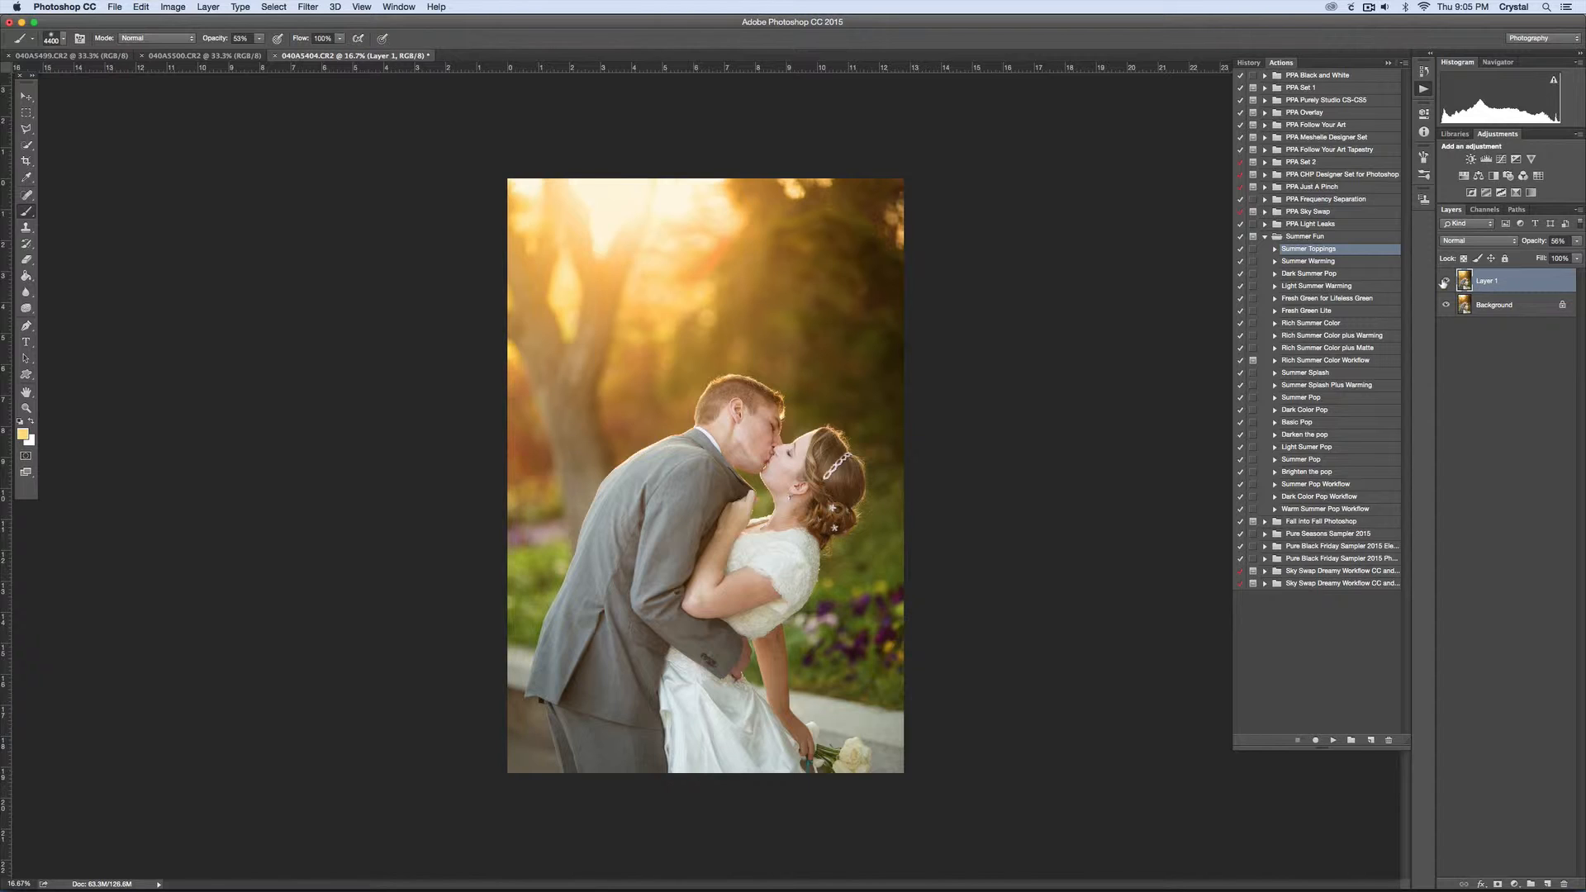
{"action": "key", "text": "super+e"}
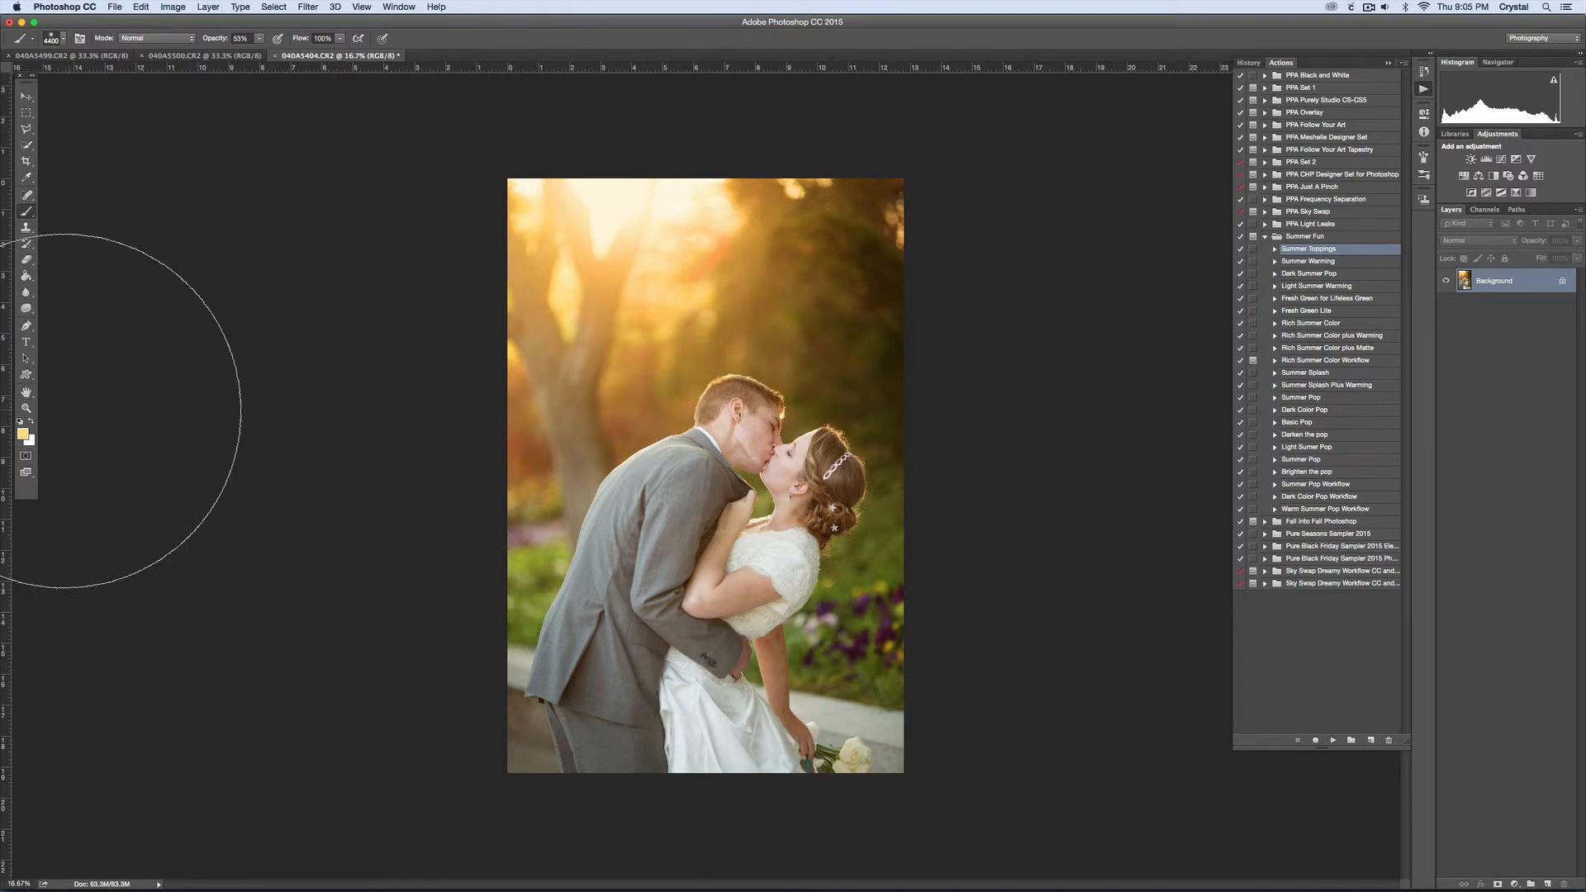
Add a Hue/Saturation adjustment, sample the bluish dress to target Cyans and lower their saturation to -44
{"action": "left_click", "coordinate": [26, 409]}
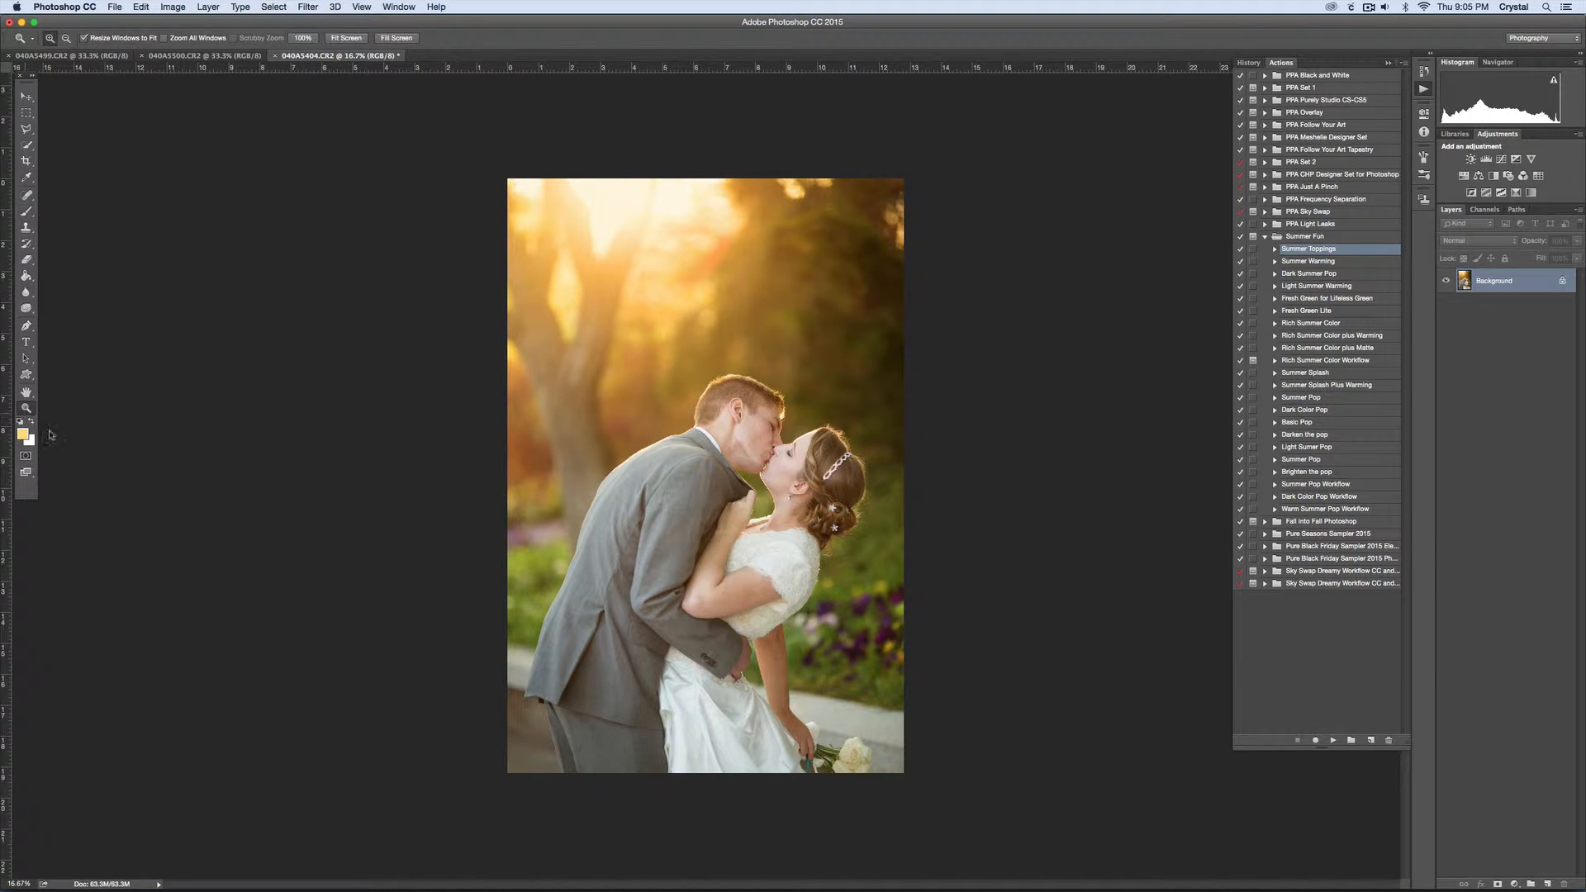
{"action": "left_click", "coordinate": [747, 773]}
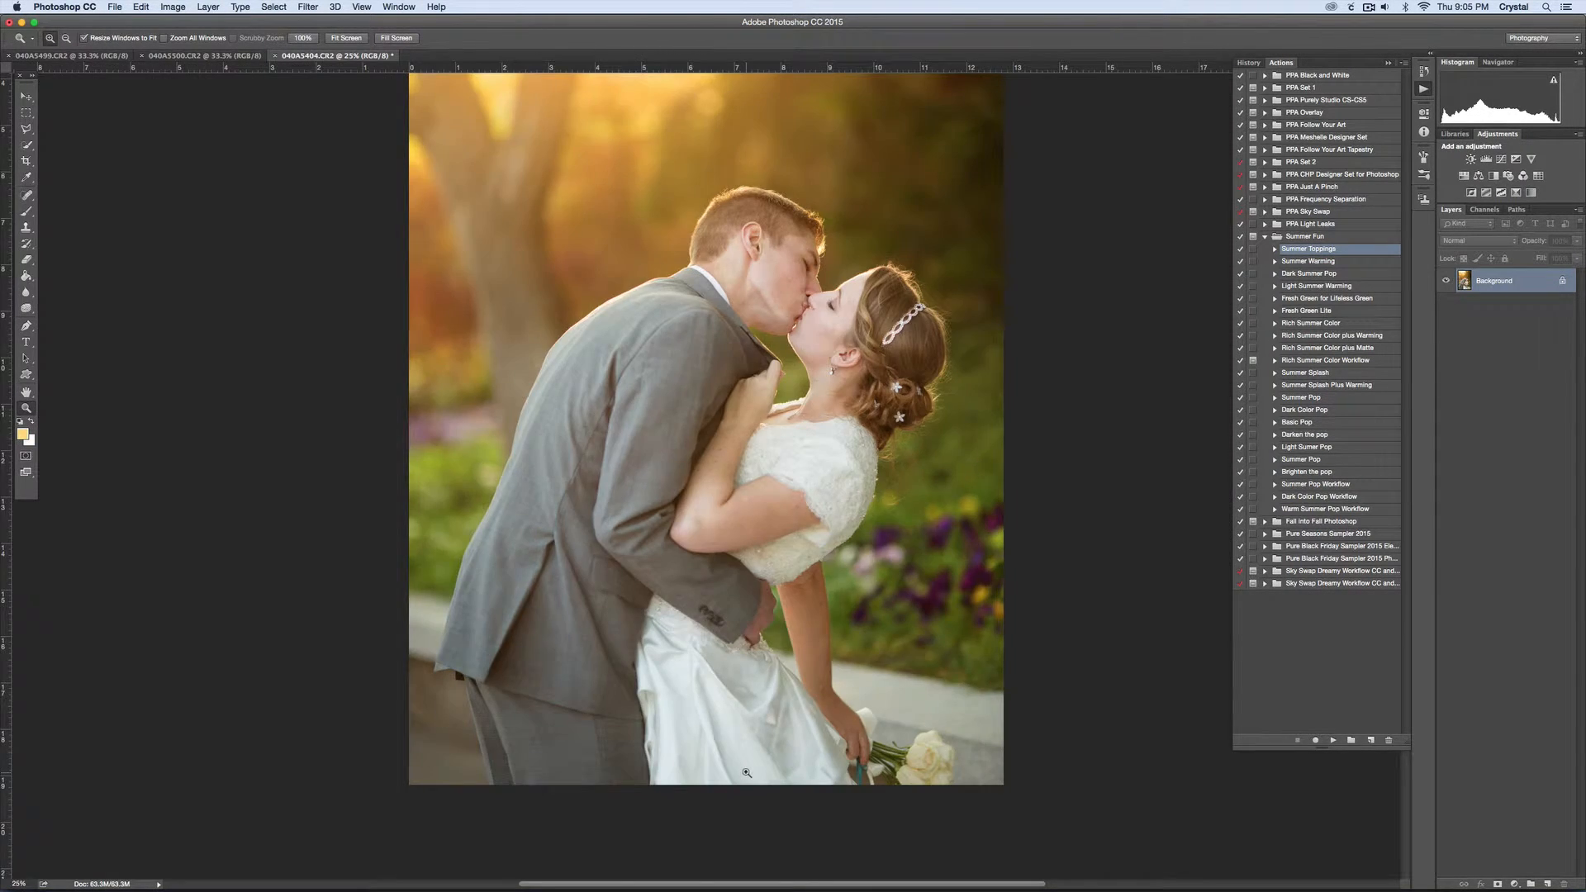
{"action": "left_click", "coordinate": [747, 772]}
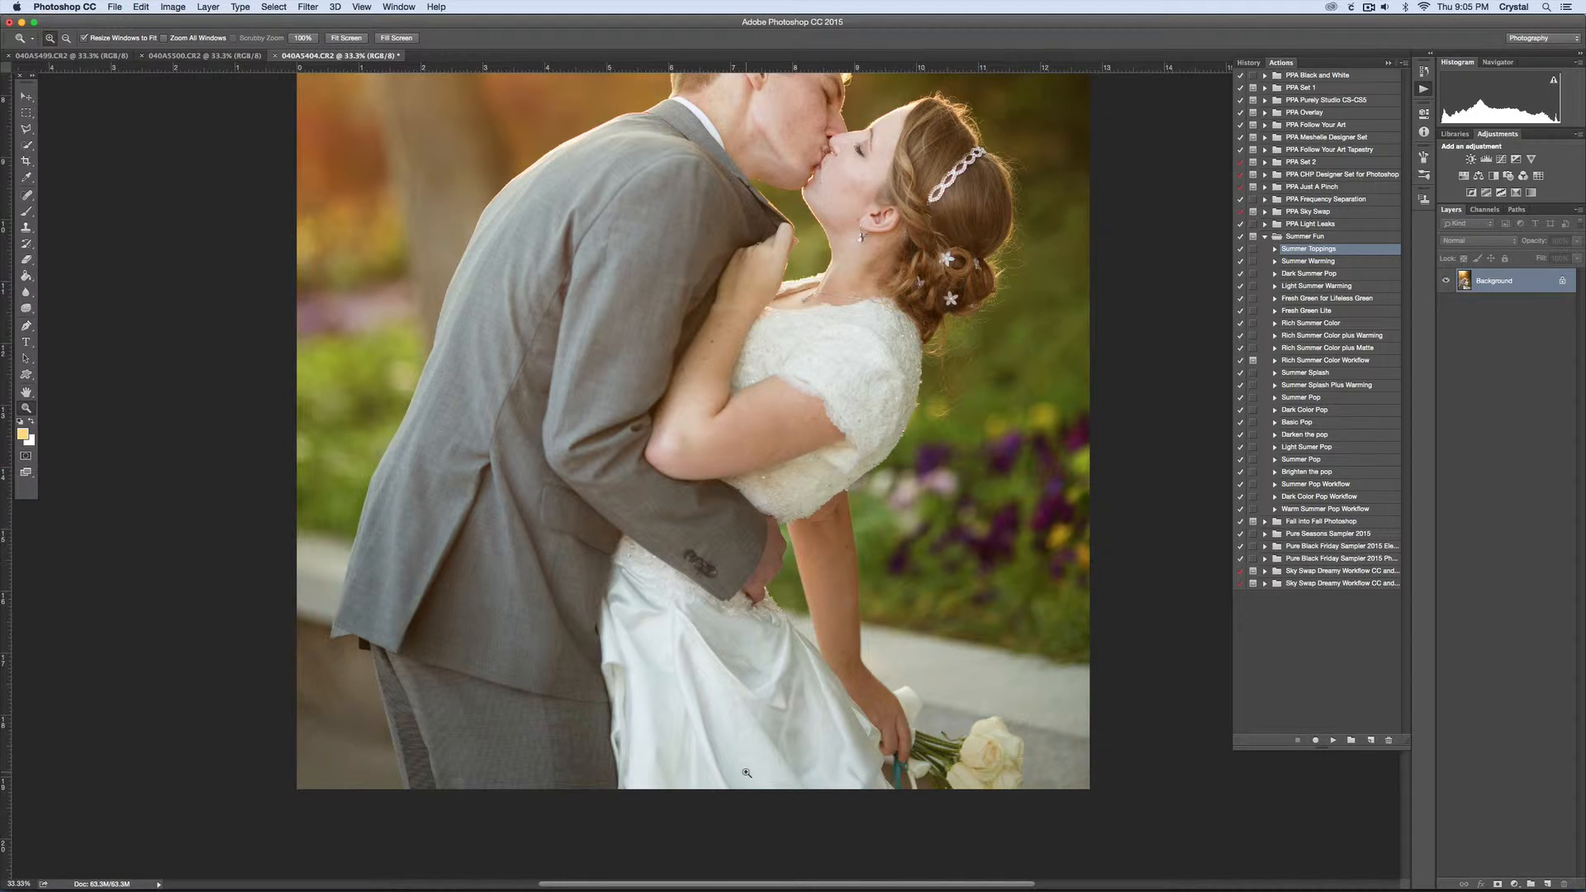
{"action": "left_click", "coordinate": [685, 726]}
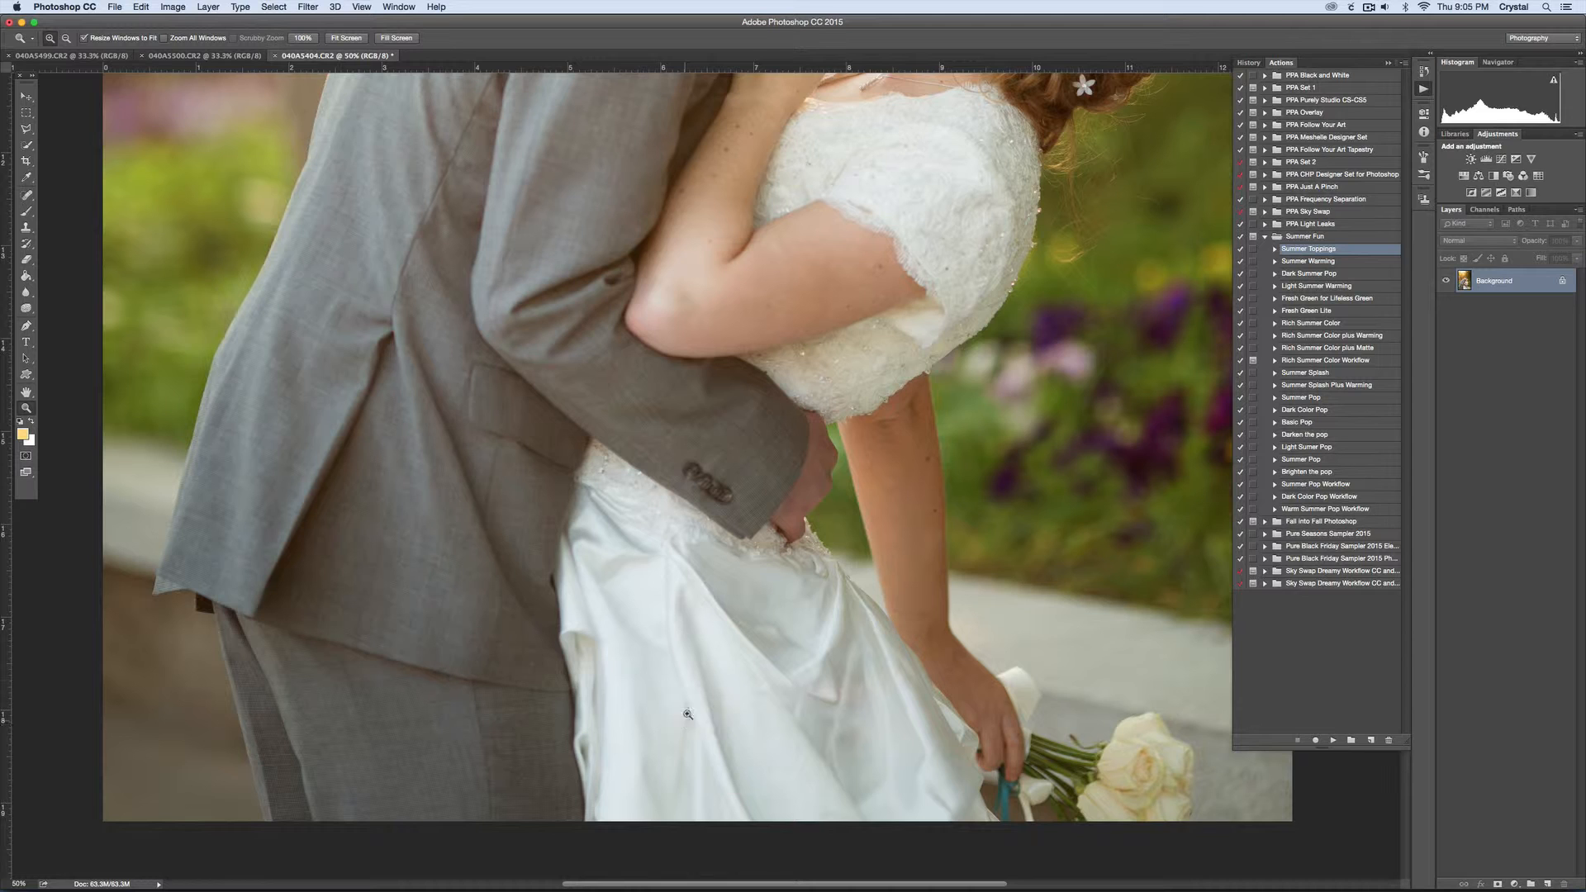
{"action": "left_click", "coordinate": [1464, 176]}
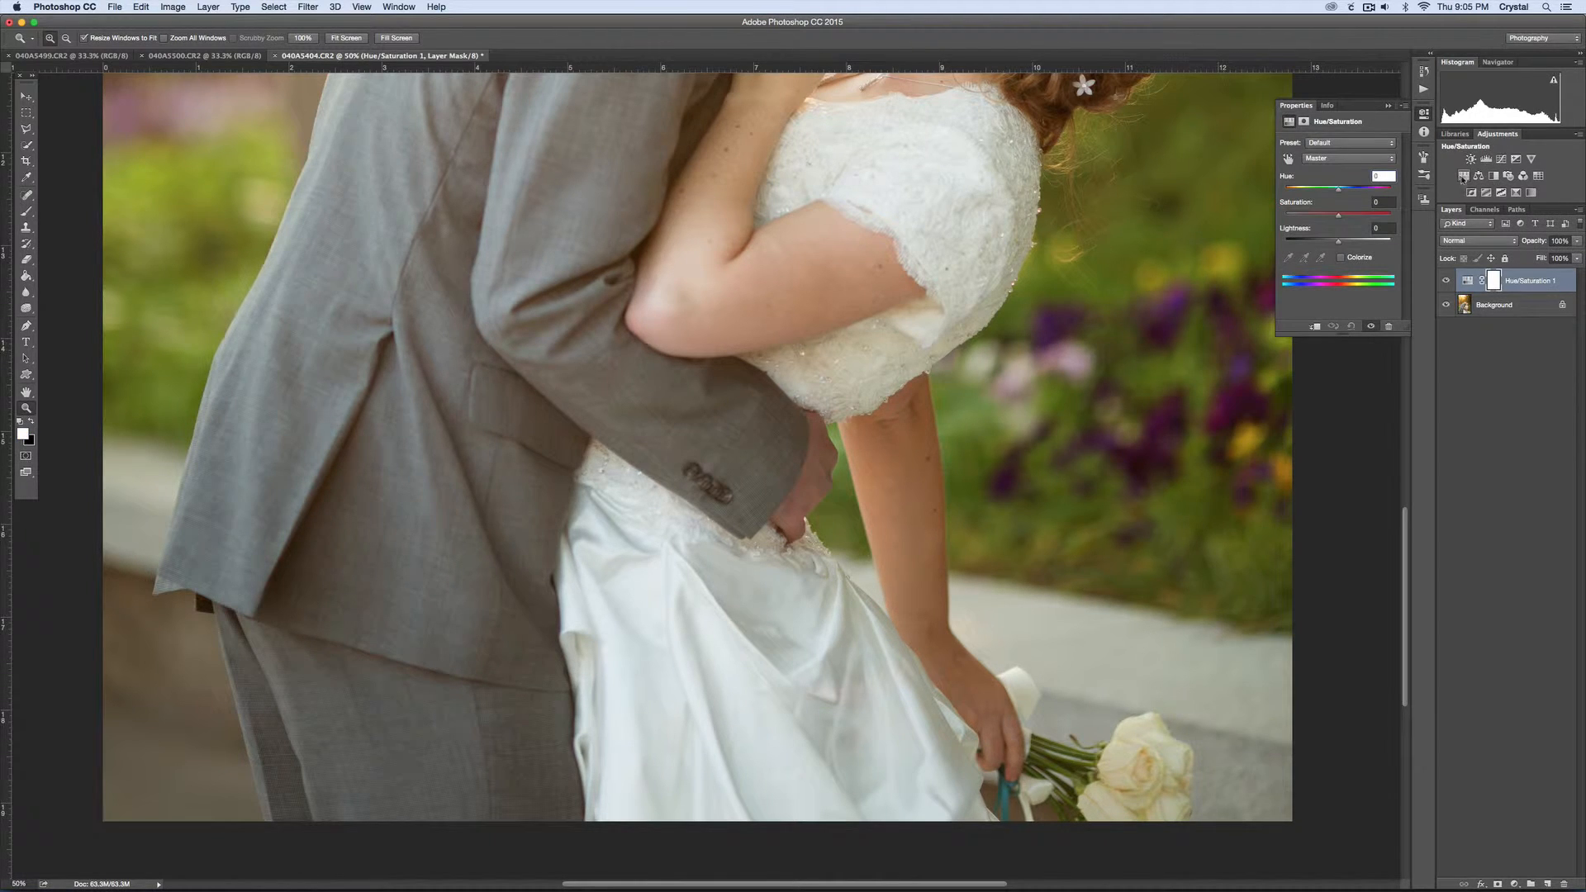
{"action": "left_click", "coordinate": [1288, 159]}
{"action": "left_click", "coordinate": [951, 483]}
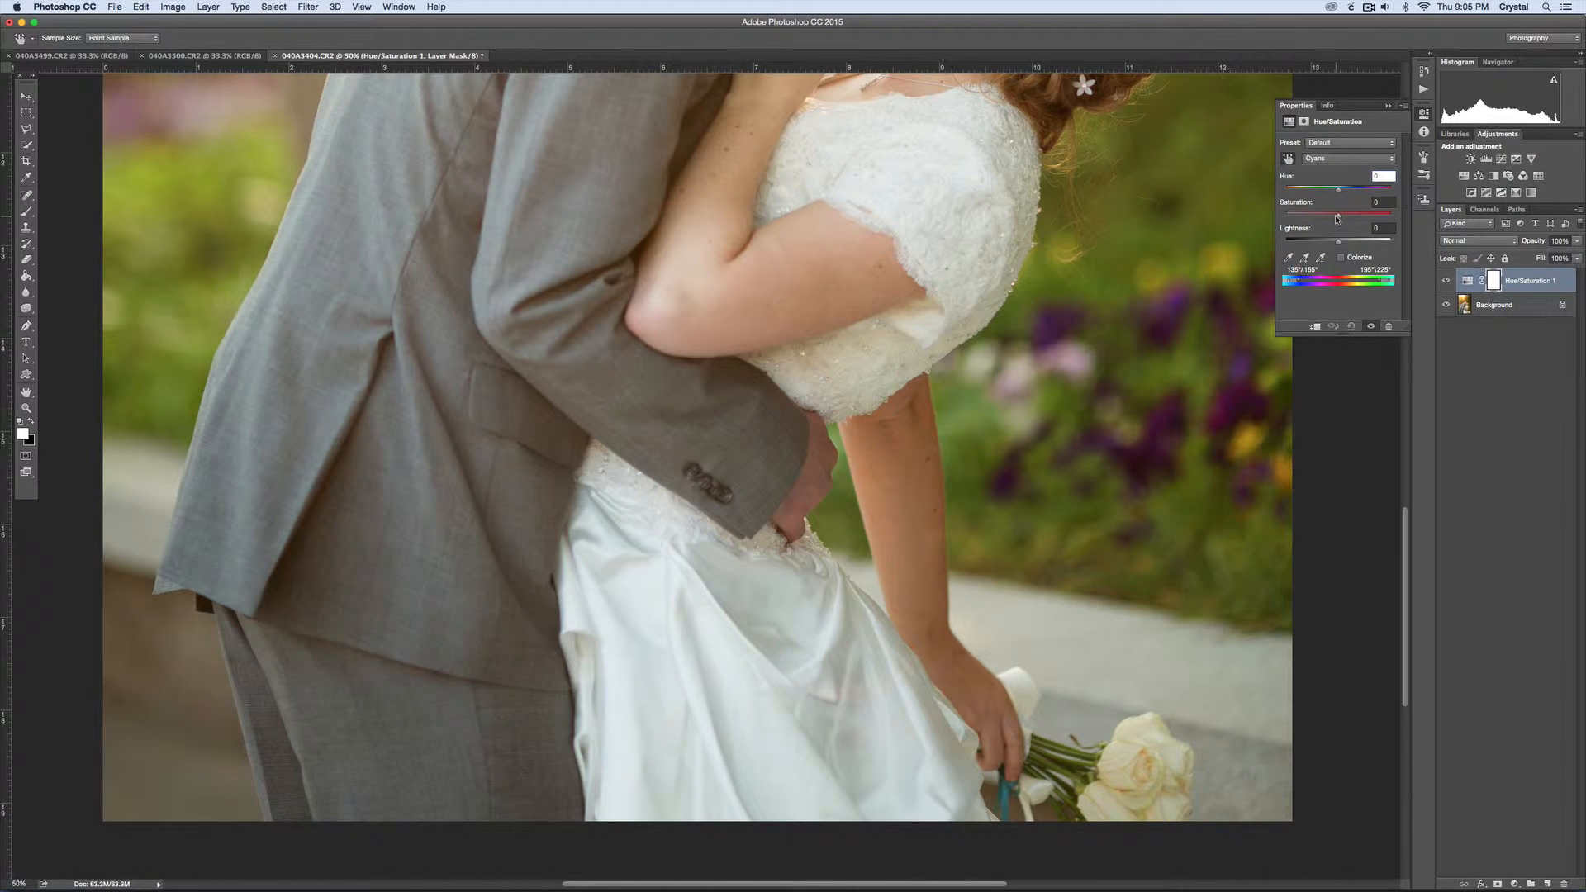
{"action": "mouse_move", "coordinate": [1337, 219]}
{"action": "left_mouse_down"}
{"action": "mouse_move", "coordinate": [1388, 217]}
{"action": "mouse_move", "coordinate": [1316, 216]}
{"action": "left_mouse_up"}
Lower the Hue/Saturation adjustment's Greens saturation to -38 and its Yellows saturation to -24
{"action": "left_click", "coordinate": [1326, 159]}
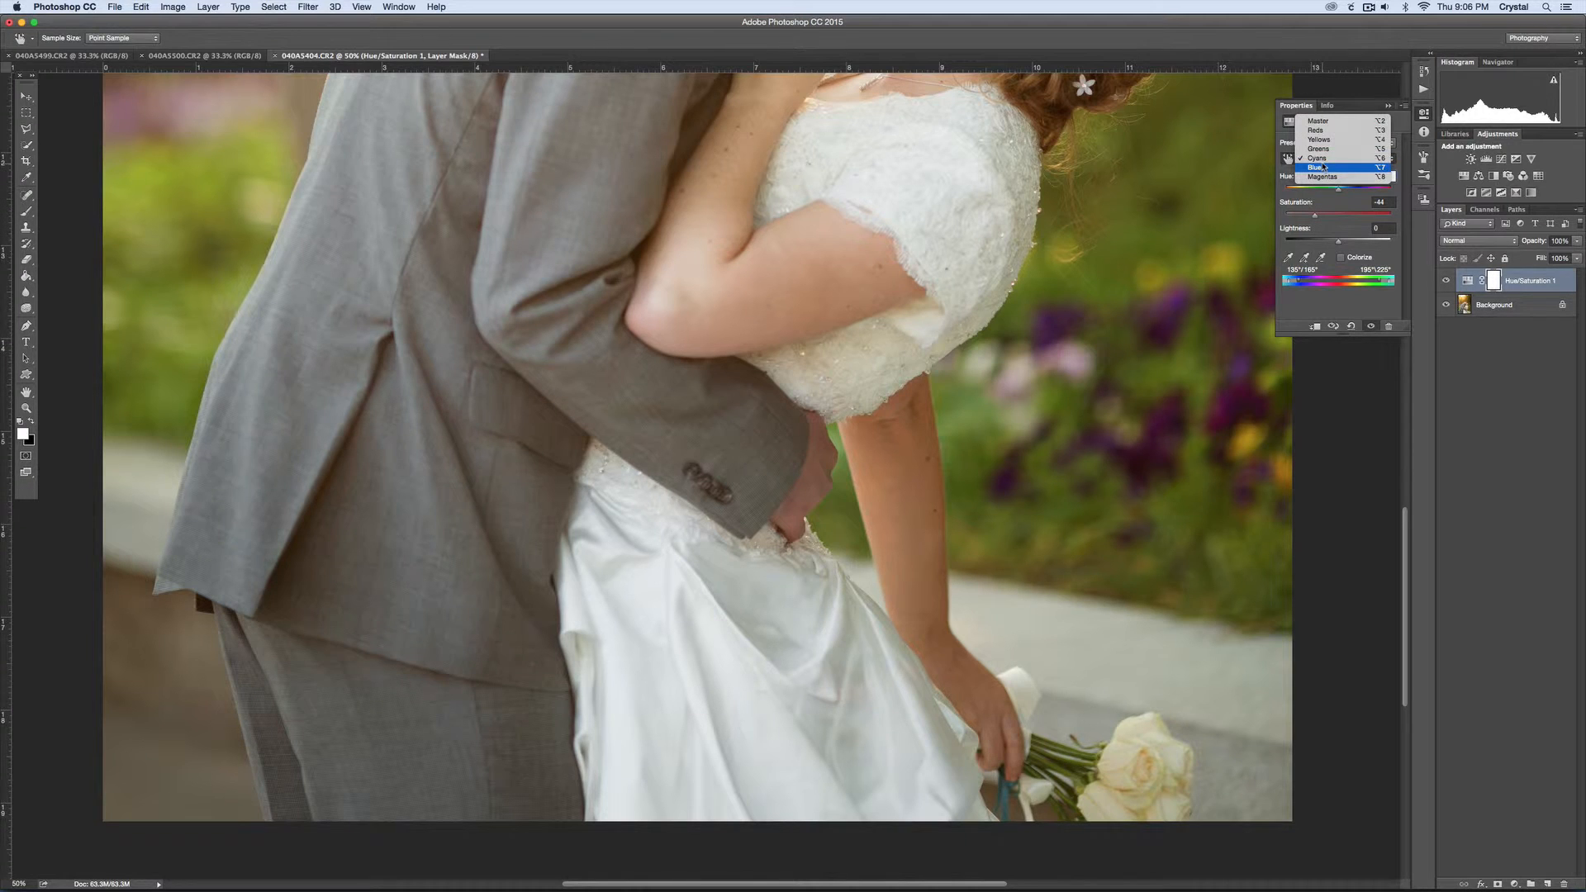
{"action": "left_click", "coordinate": [1326, 147]}
{"action": "mouse_move", "coordinate": [1340, 216]}
{"action": "left_mouse_down"}
{"action": "mouse_move", "coordinate": [1389, 219]}
{"action": "mouse_move", "coordinate": [1319, 219]}
{"action": "left_mouse_up"}
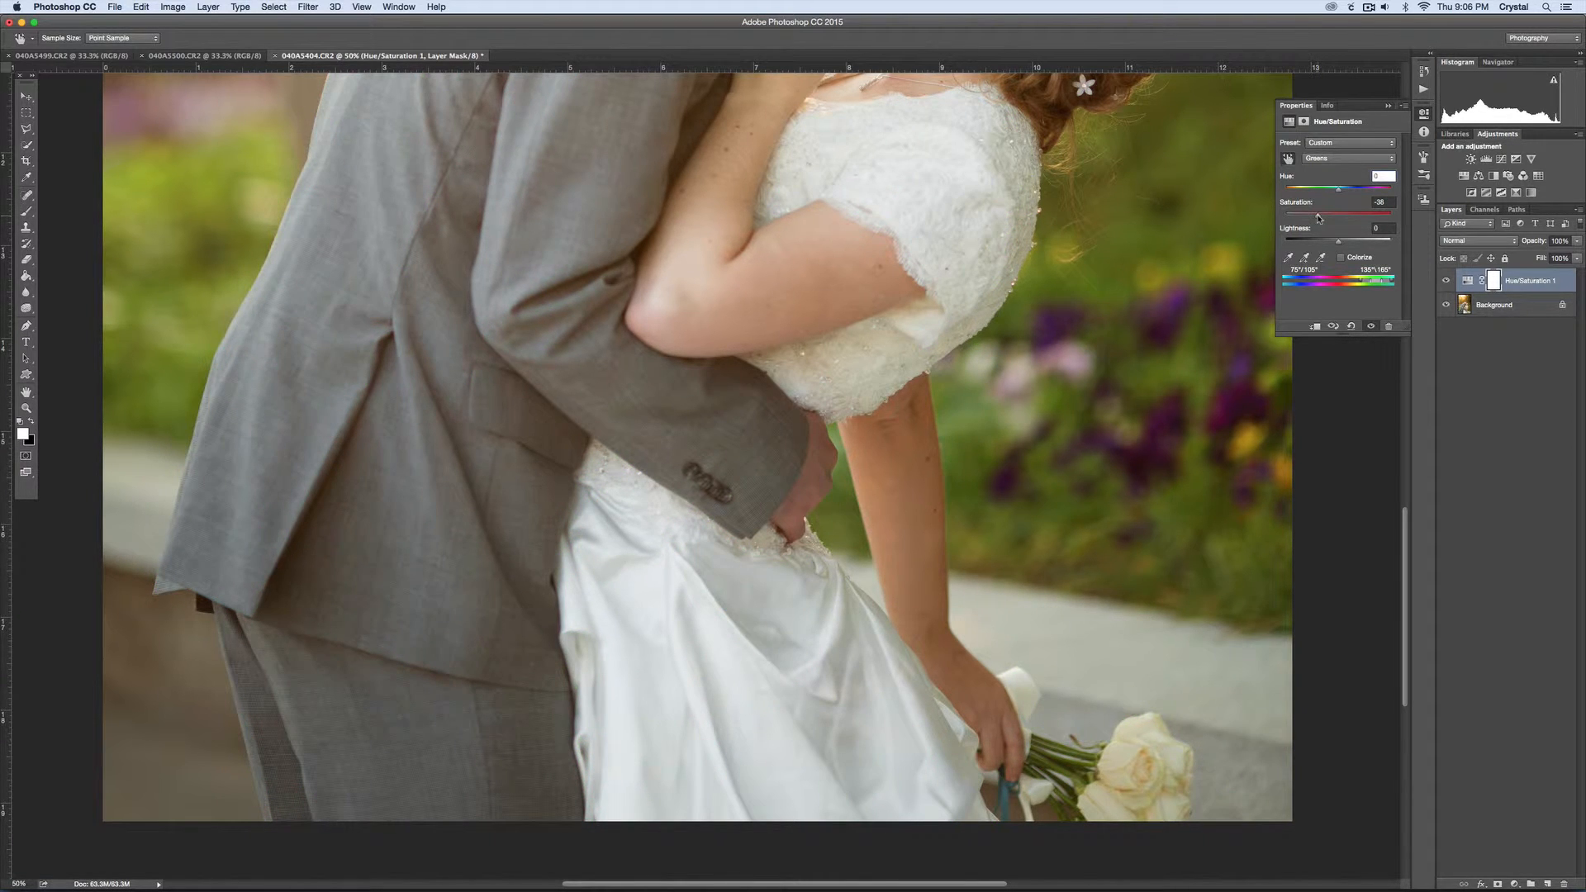
{"action": "left_click", "coordinate": [1347, 158]}
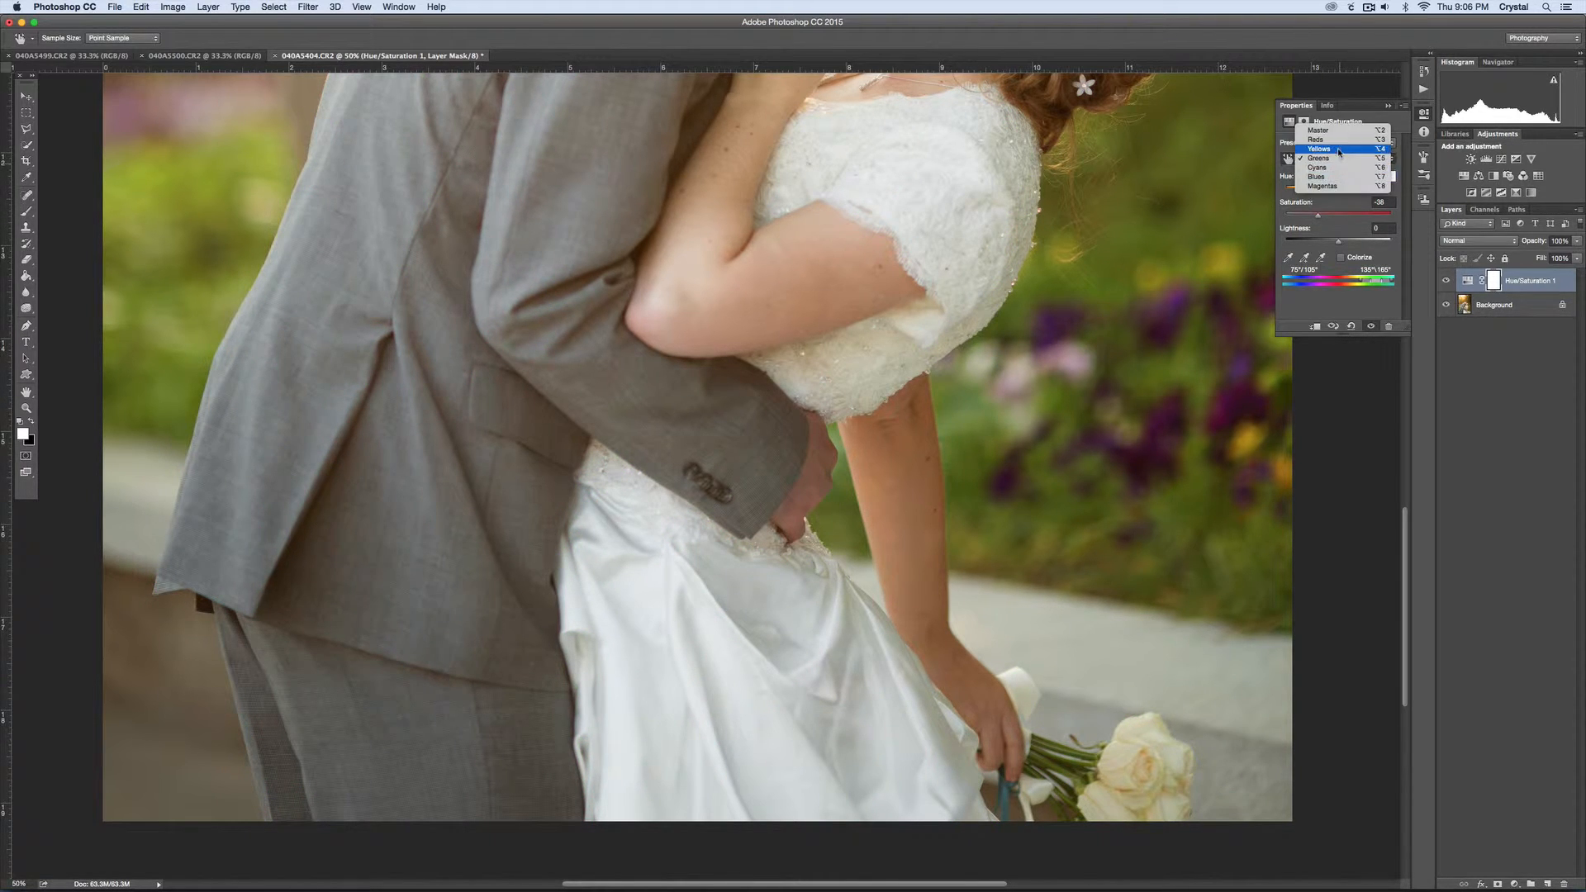
{"action": "left_click", "coordinate": [1347, 147]}
{"action": "mouse_move", "coordinate": [1341, 219]}
{"action": "left_mouse_down"}
{"action": "mouse_move", "coordinate": [1389, 219]}
{"action": "mouse_move", "coordinate": [1327, 219]}
{"action": "left_mouse_up"}
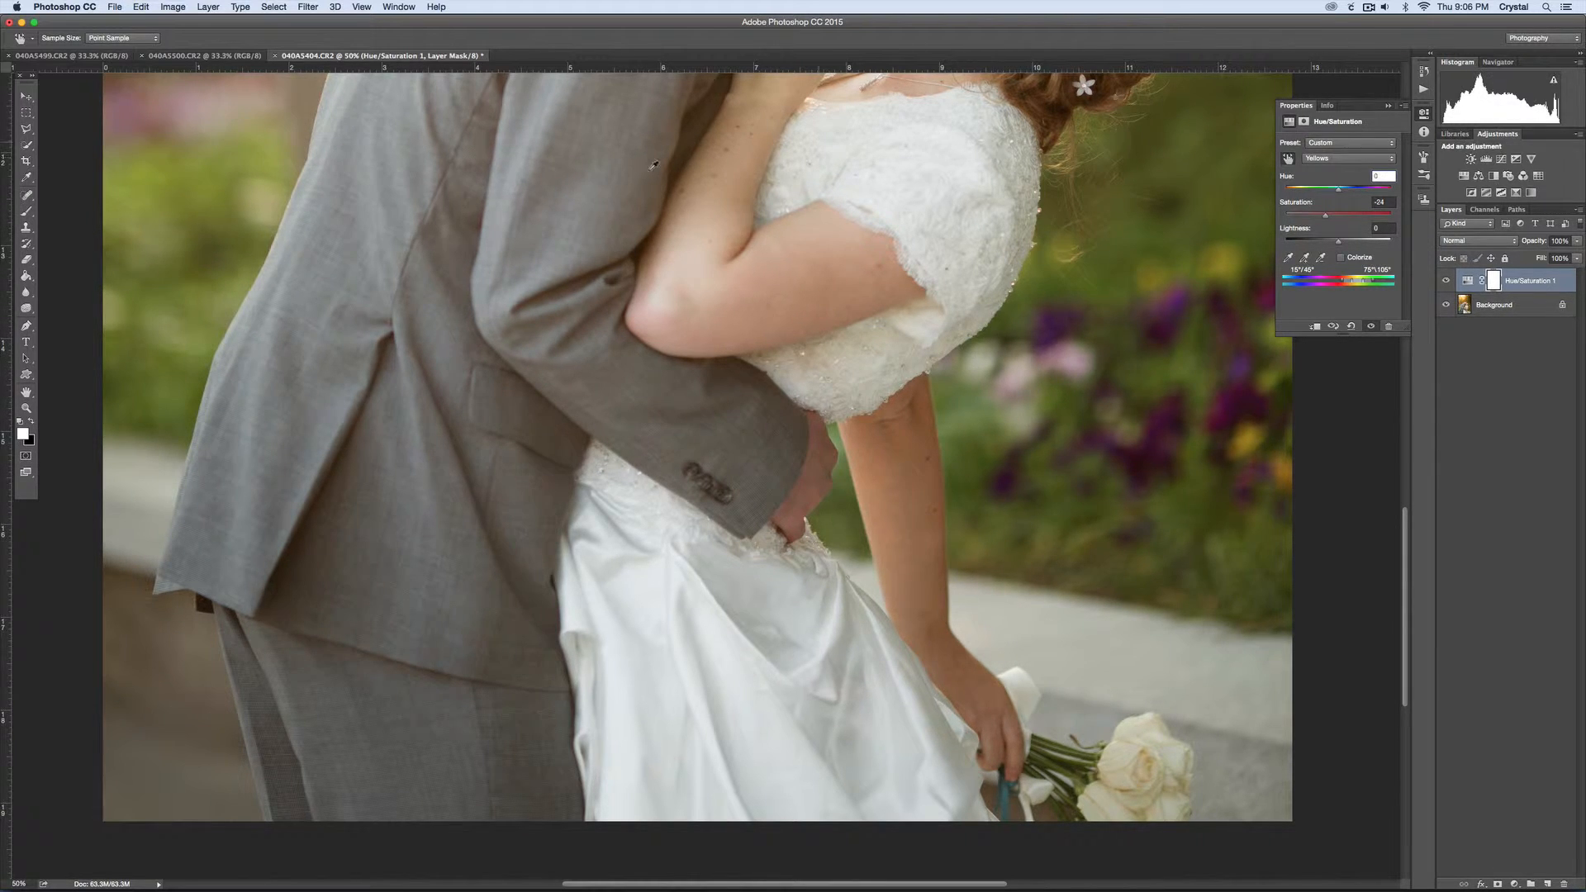
Examine the color adjustment's effect on the whole portrait and up close on the dress
{"action": "left_click", "coordinate": [25, 408]}
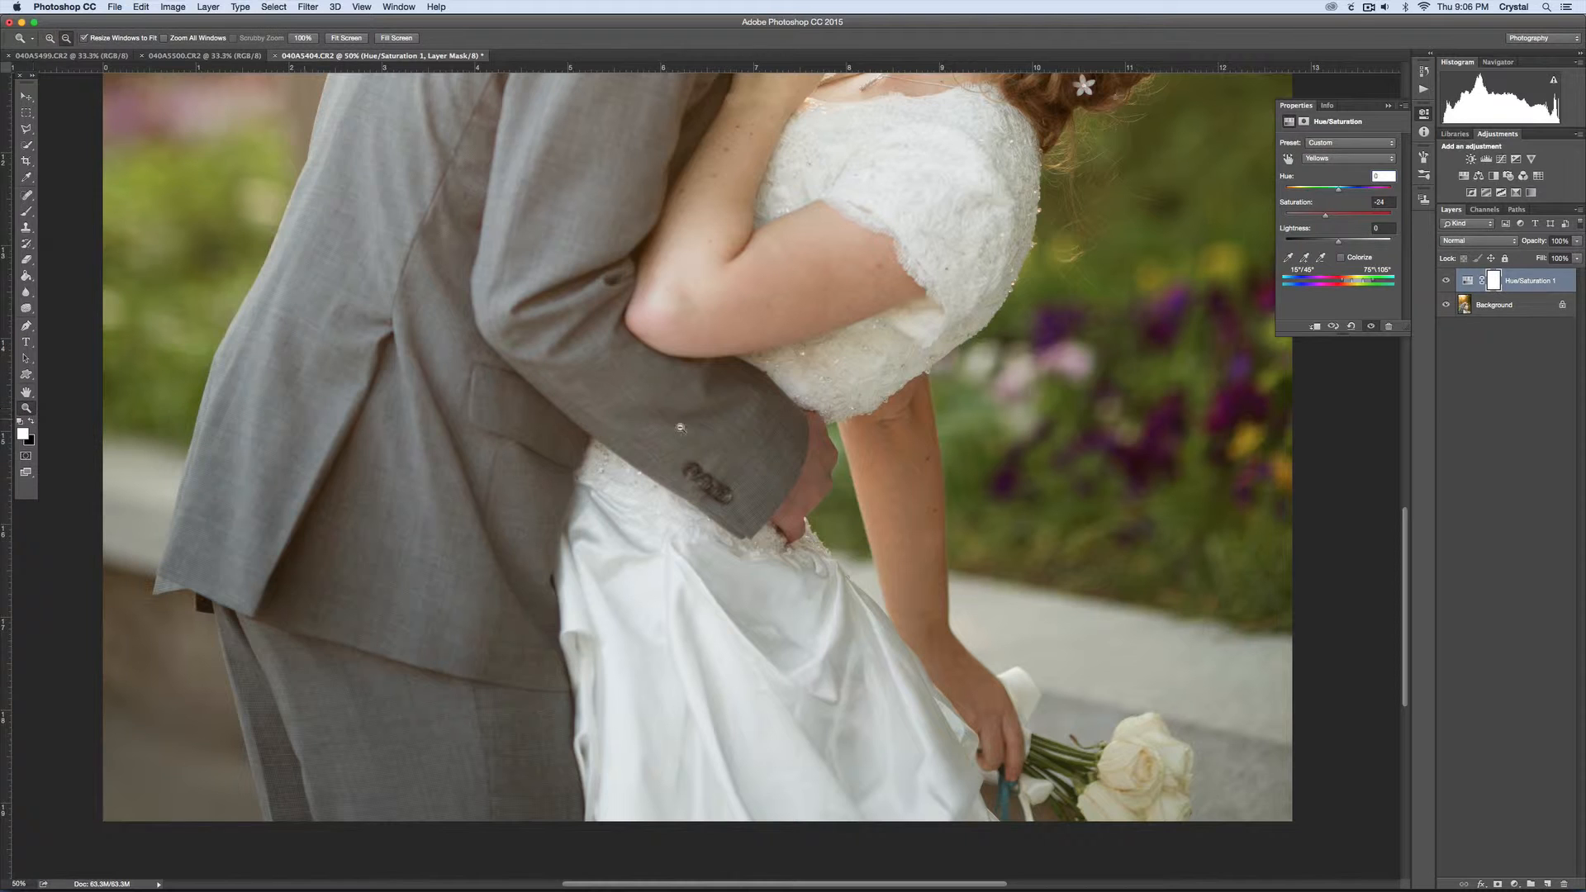
{"action": "left_click", "coordinate": [748, 421], "text": "alt"}
{"action": "left_click", "coordinate": [763, 312], "text": "alt"}
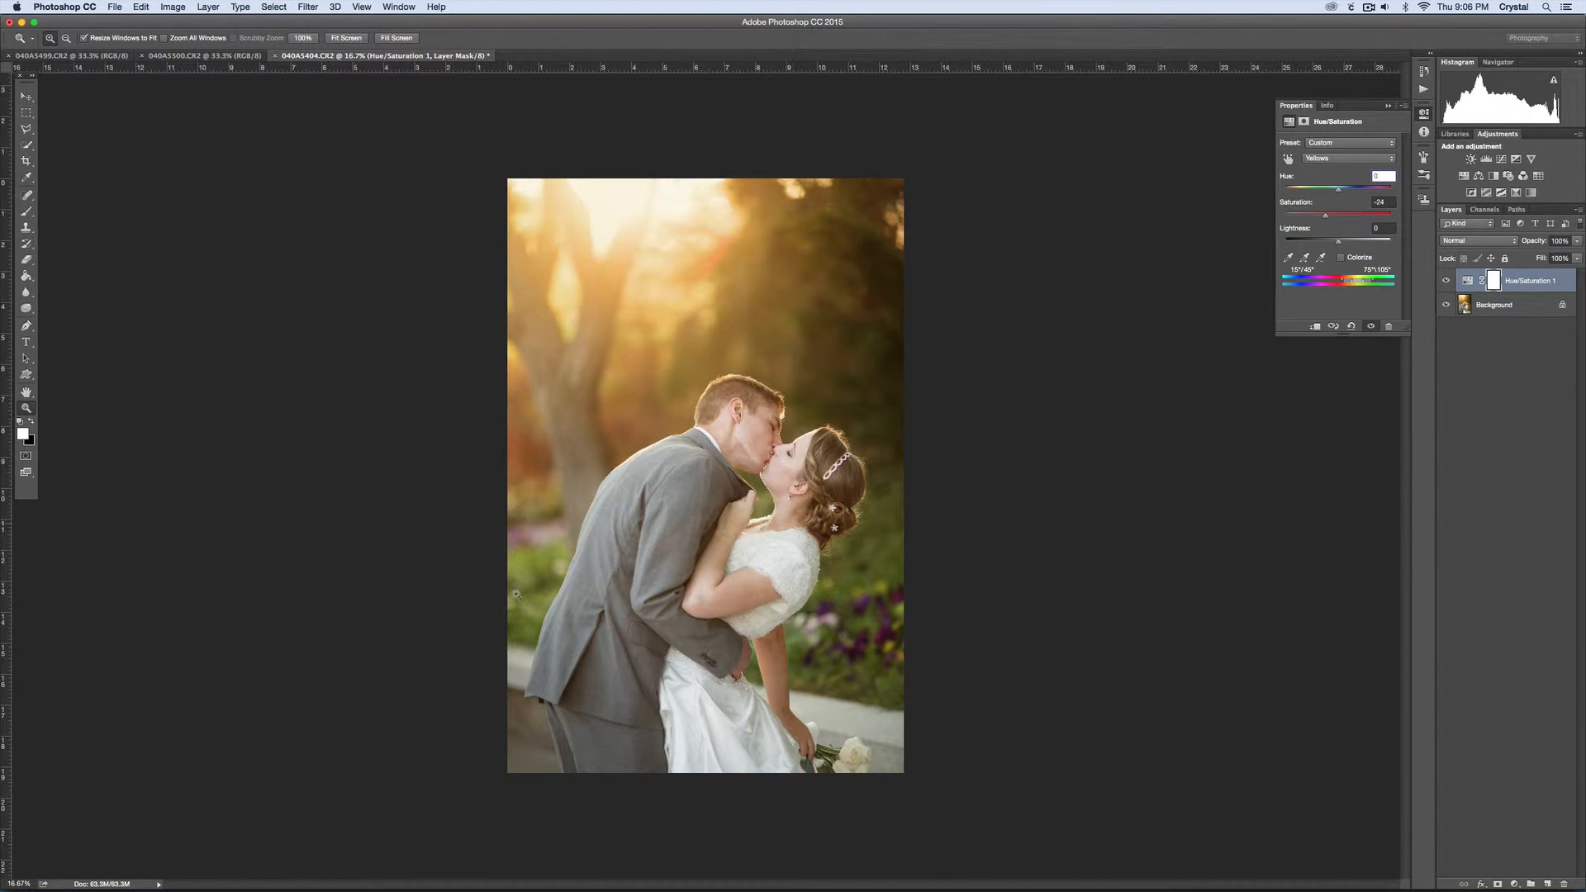
{"action": "left_click", "coordinate": [748, 681]}
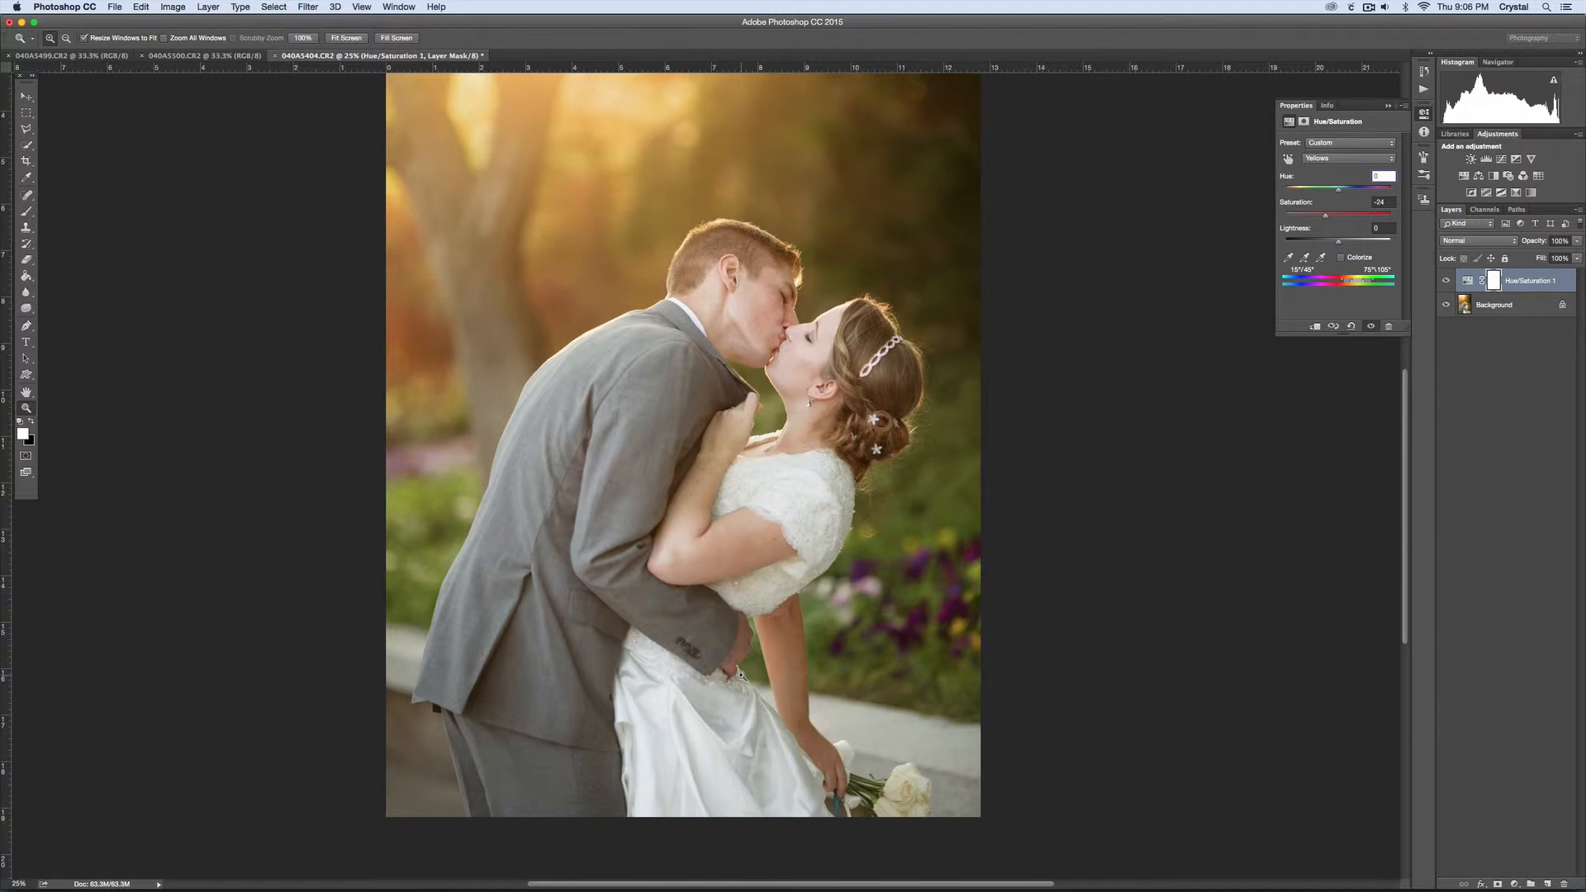
{"action": "left_click", "coordinate": [761, 665]}
{"action": "left_click", "coordinate": [764, 525], "text": "alt"}
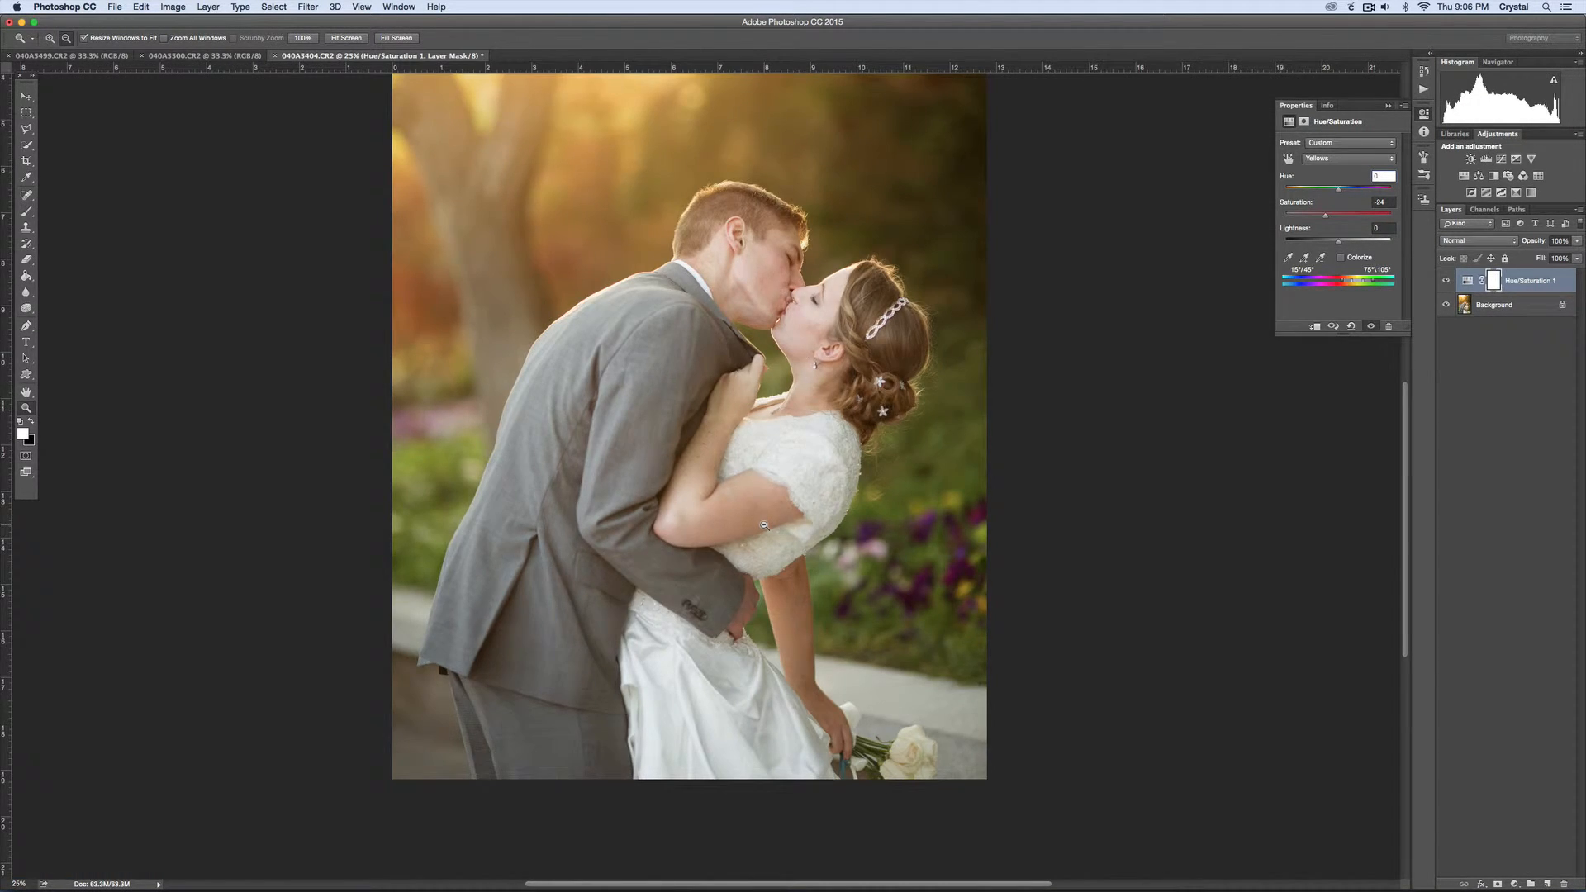
{"action": "left_click", "coordinate": [764, 526], "text": "alt"}
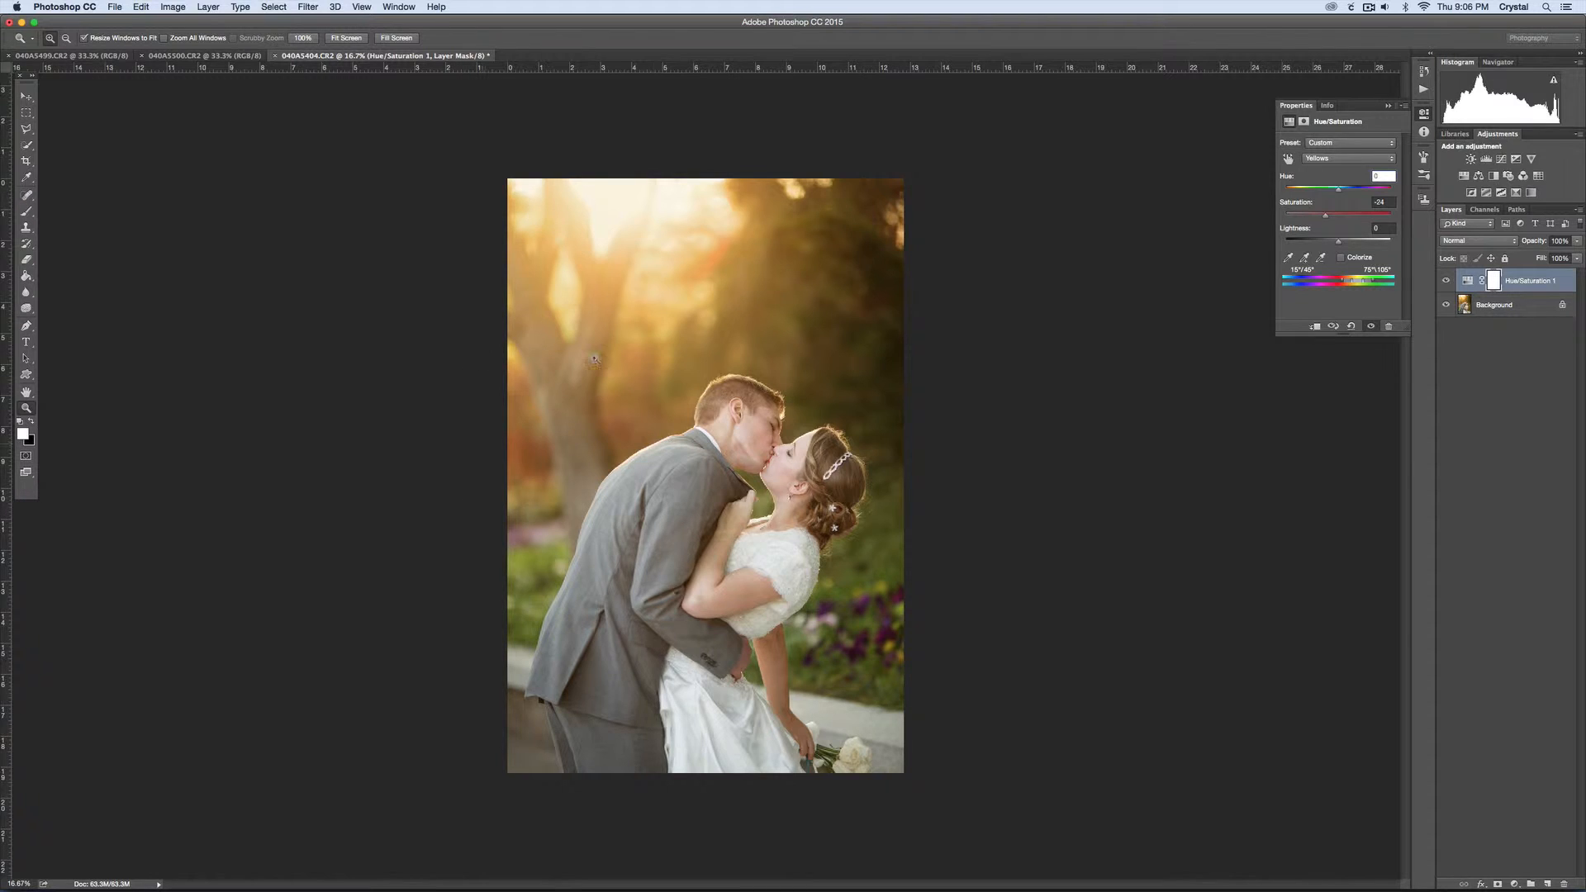
{"action": "left_click", "coordinate": [735, 611]}
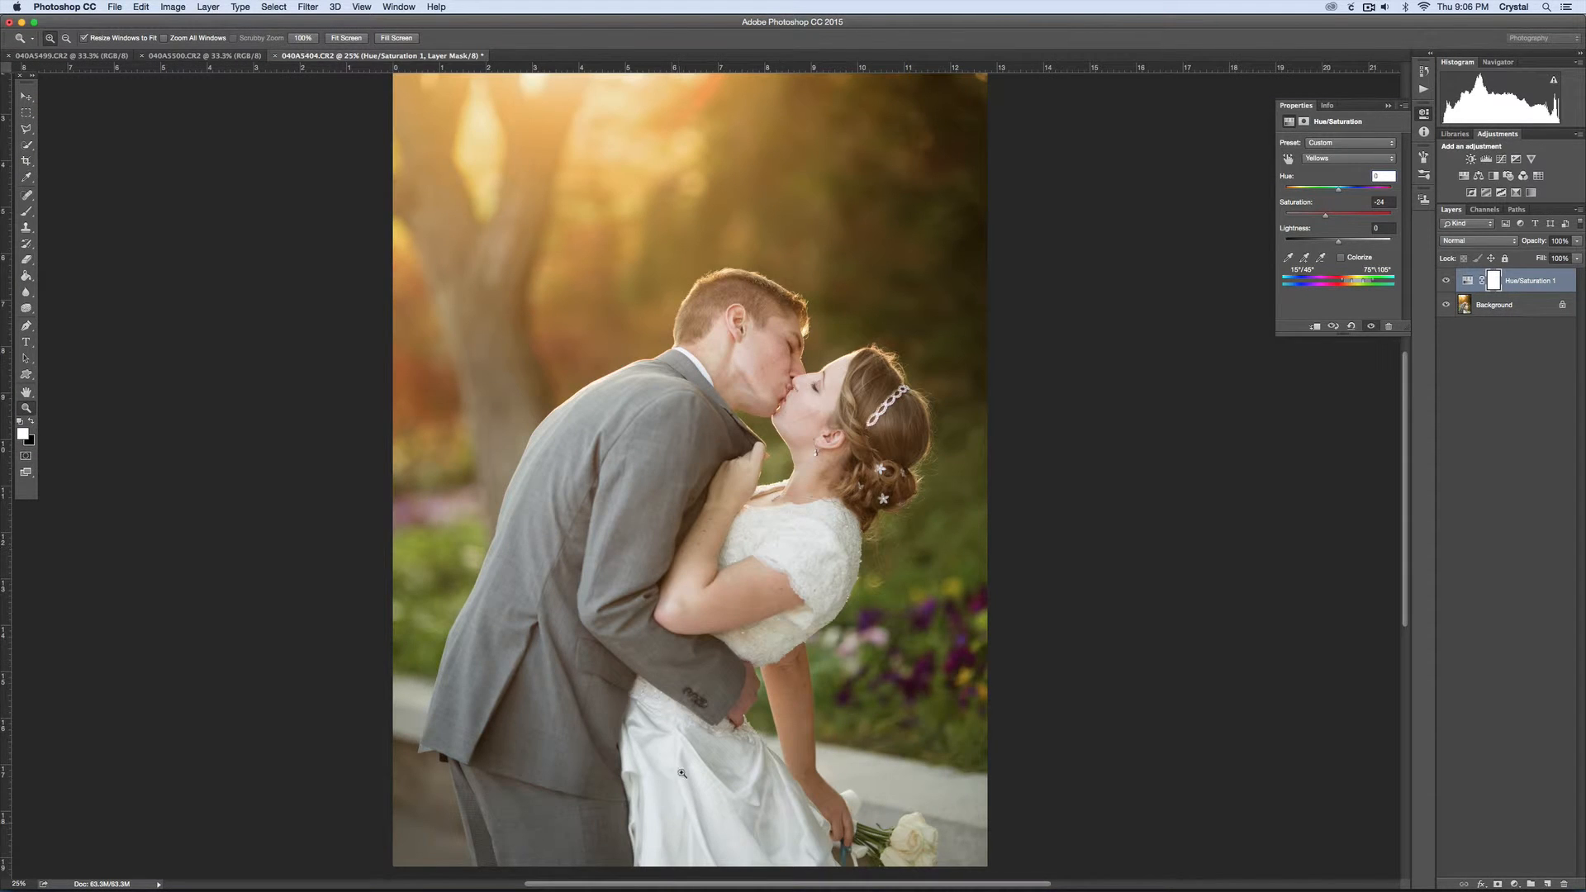
{"action": "left_click", "coordinate": [745, 730]}
{"action": "left_click", "coordinate": [739, 729]}
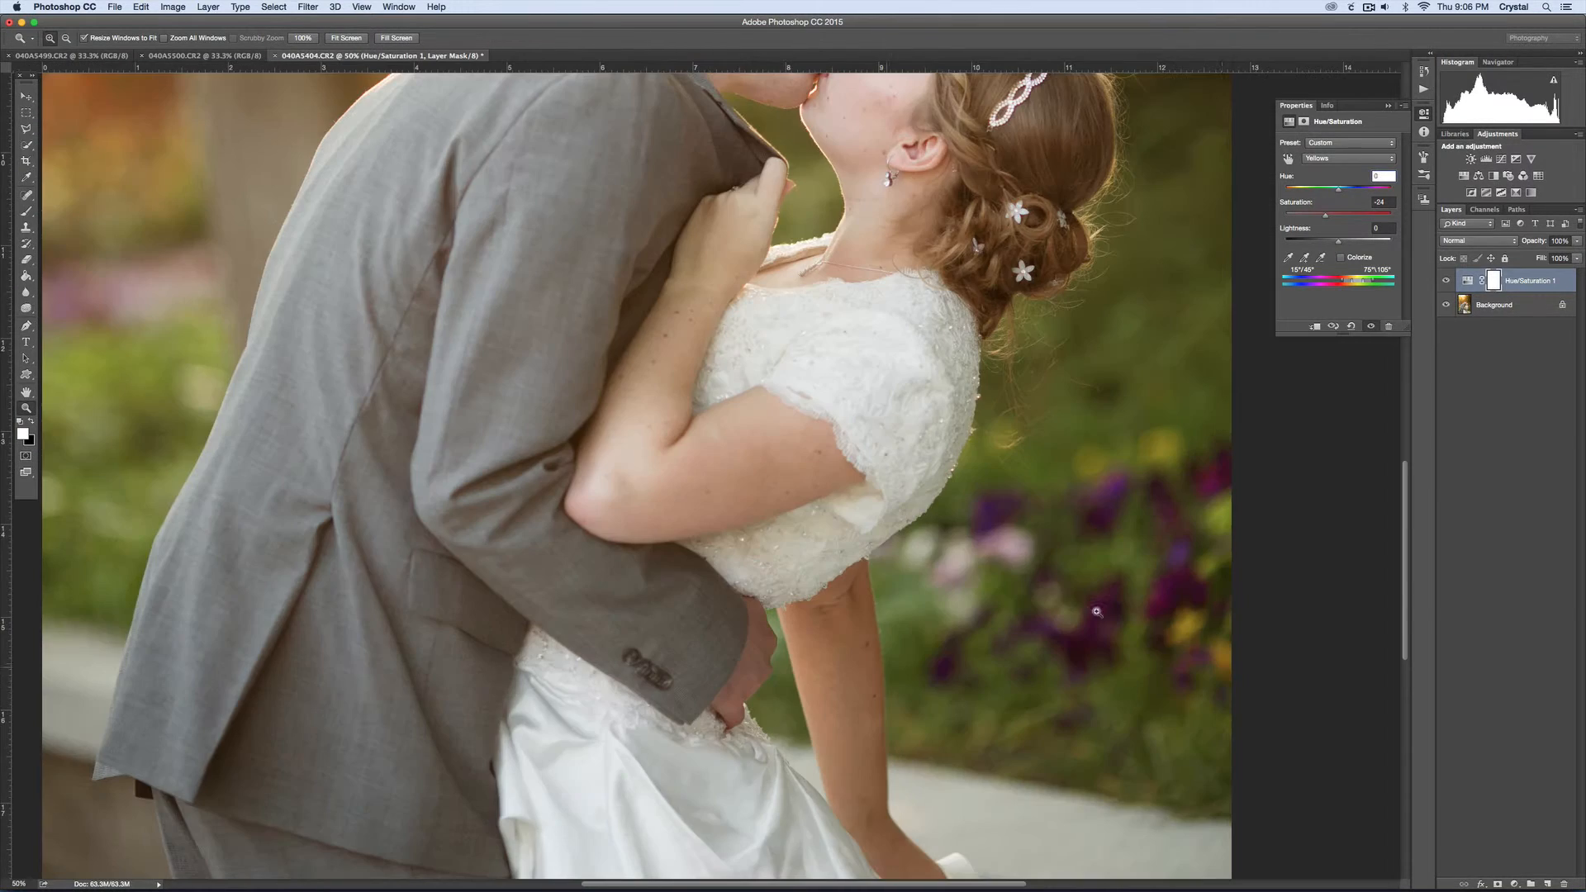
{"action": "left_click_drag", "start_coordinate": [1402, 500], "coordinate": [1404, 538]}
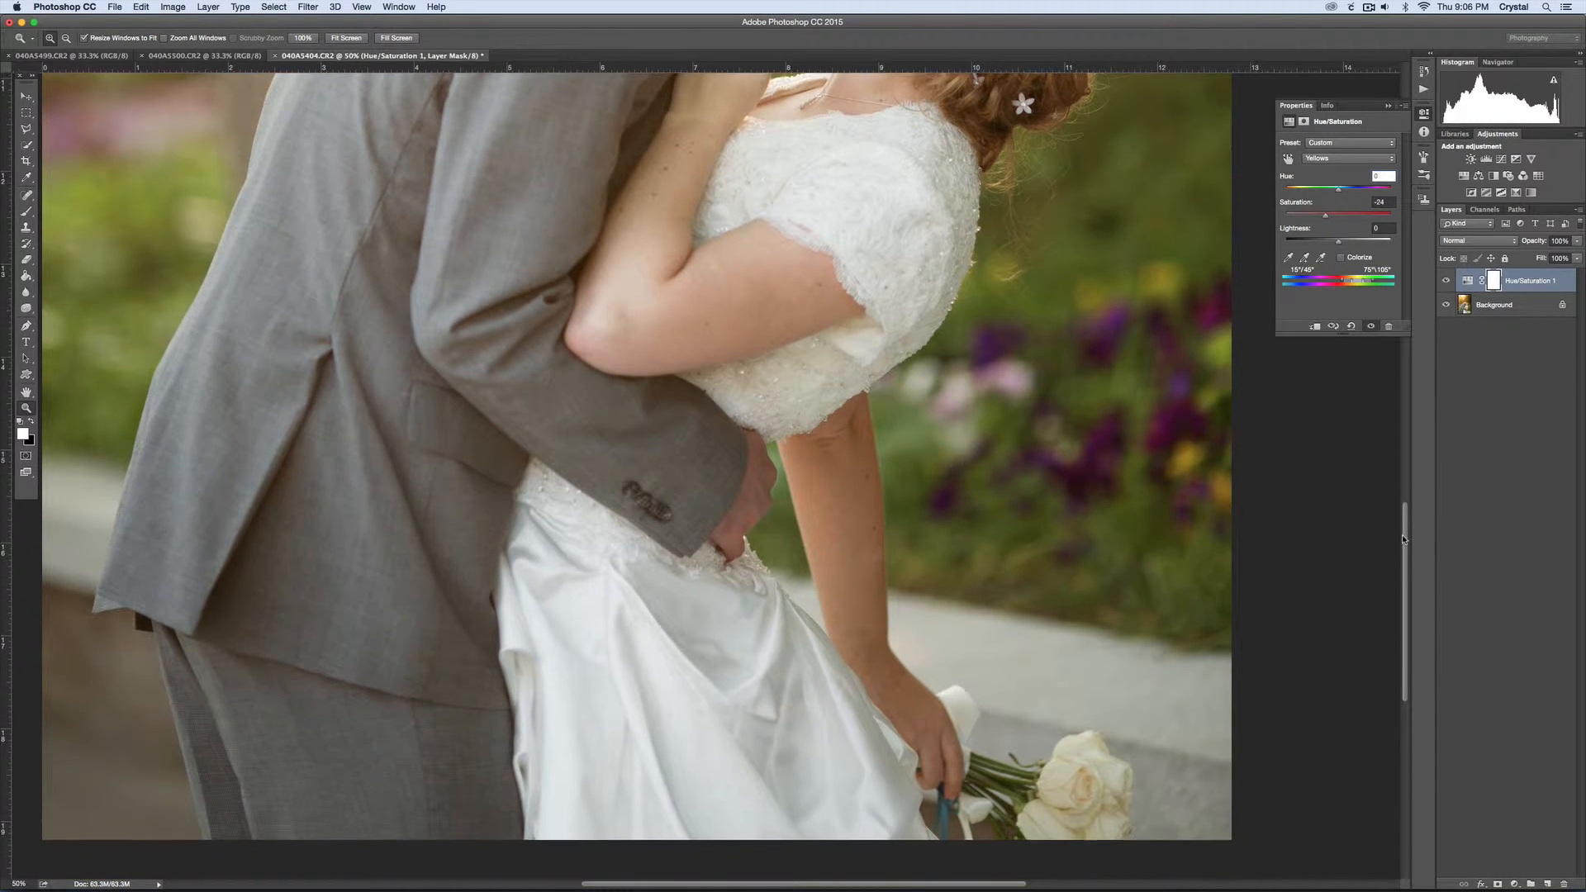
Invert the Hue/Saturation mask to black and start revealing the adjustment over the skirt with a white 1700 px brush
{"action": "left_click", "coordinate": [1499, 285]}
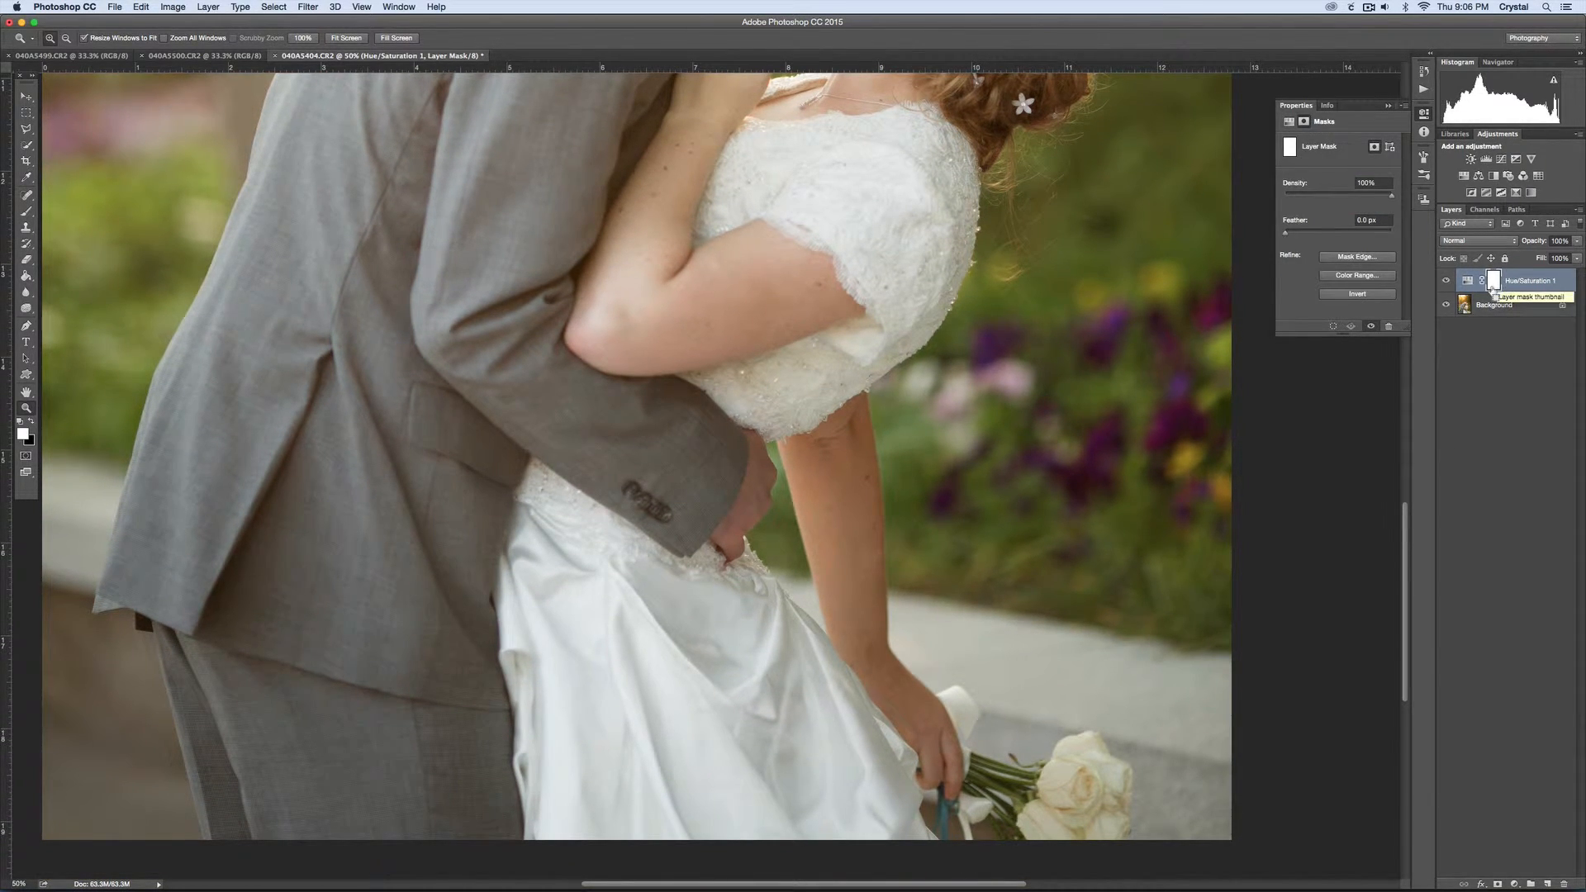
{"action": "key", "text": "super+i"}
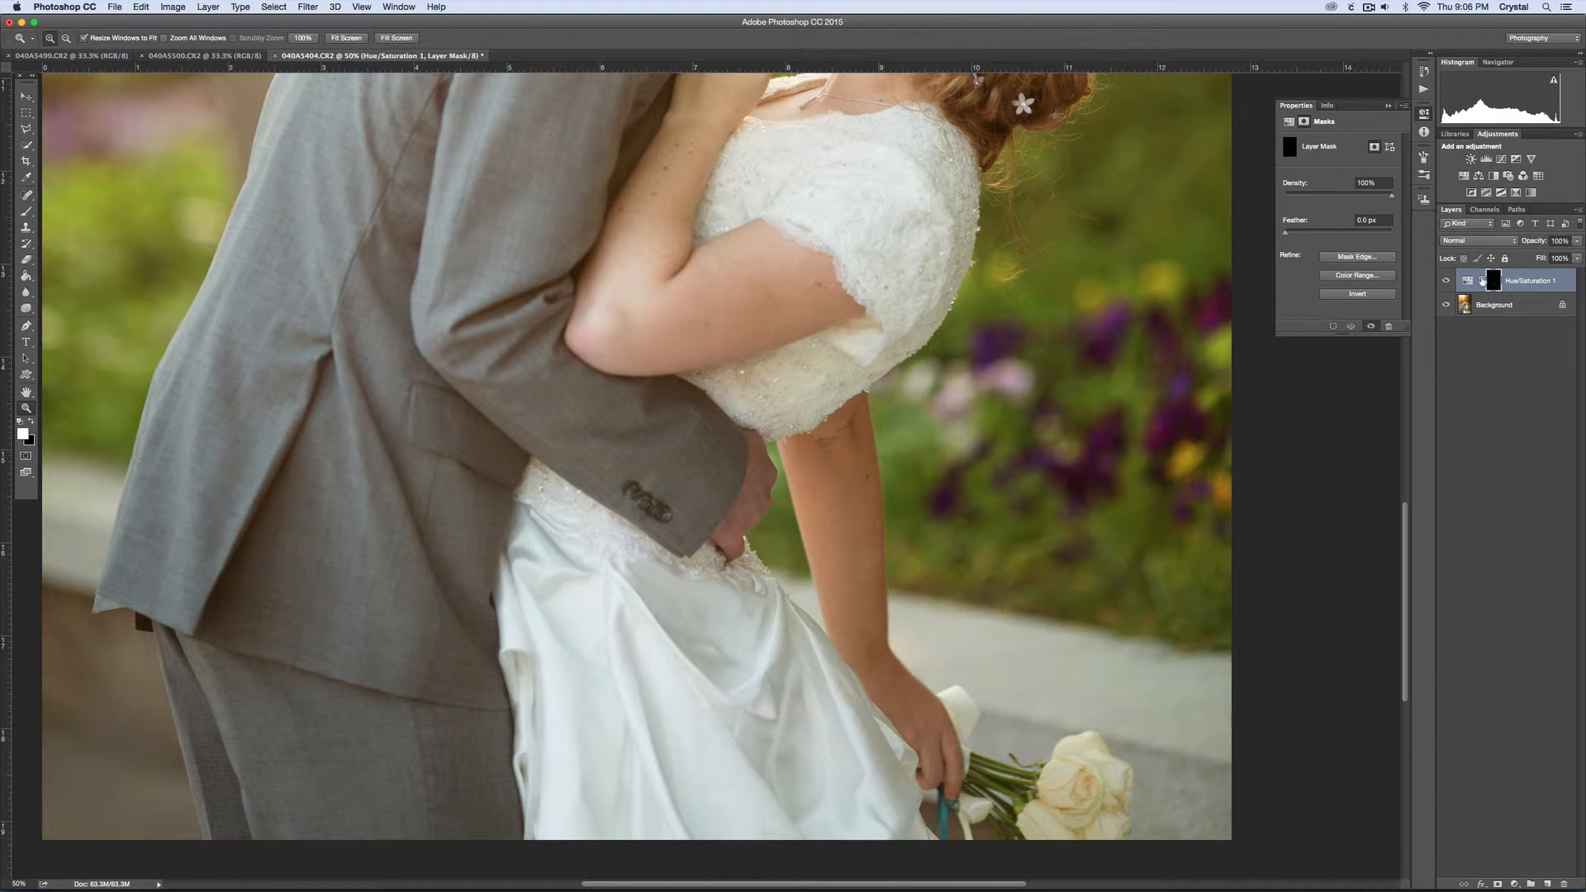
{"action": "key", "text": "b"}
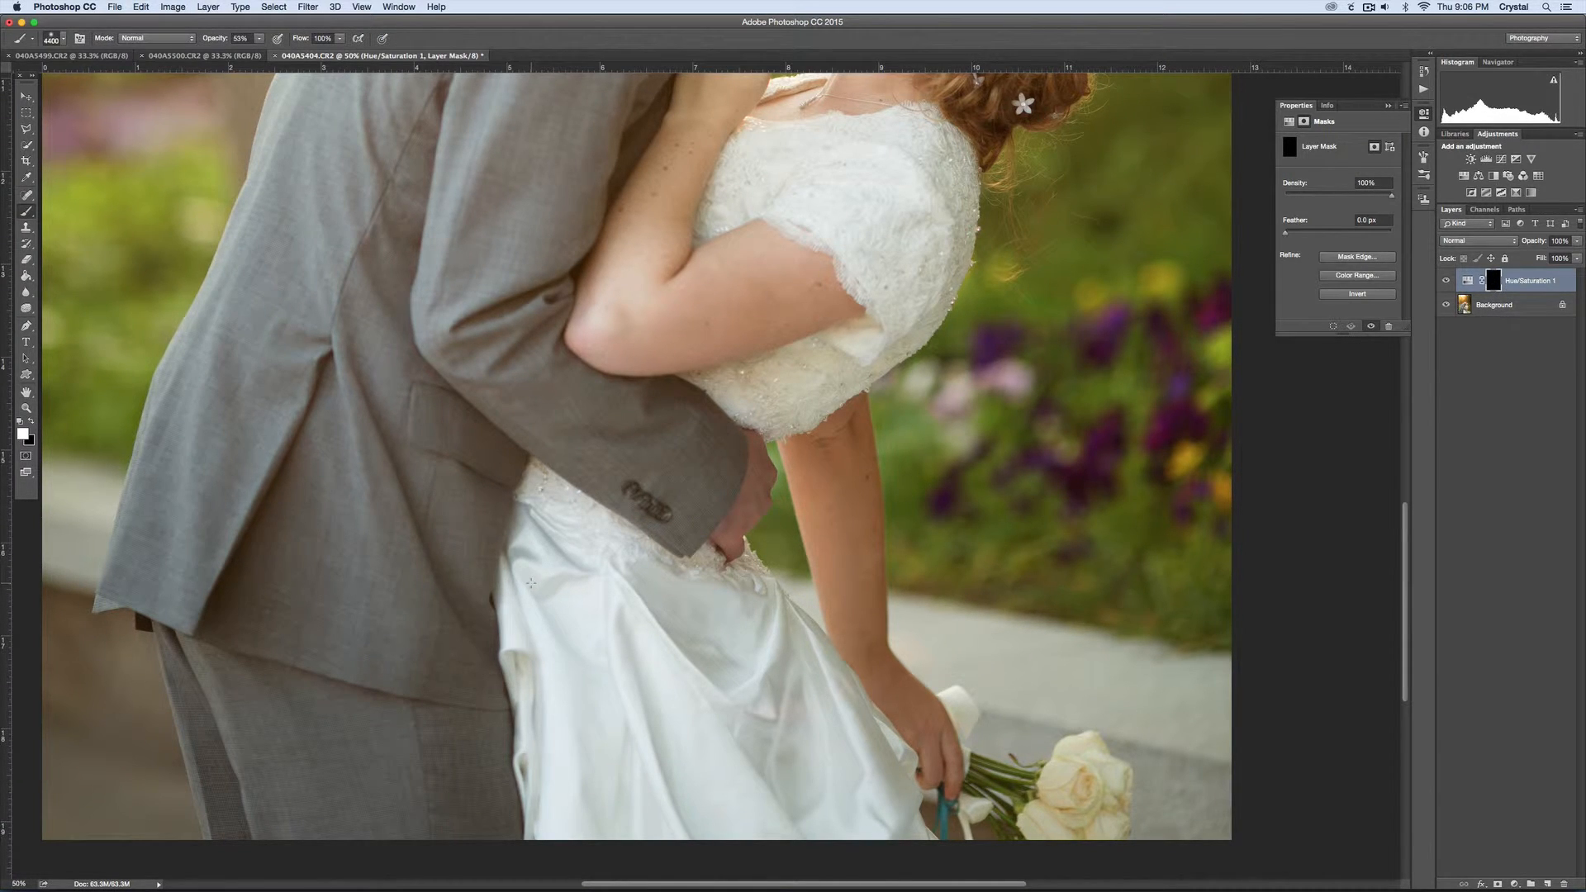
{"action": "key", "text": "bracketleft"}
{"action": "key", "text": "bracketleft"}
{"action": "key", "text": "bracketleft"}
{"action": "key", "text": "bracketleft"}
{"action": "key", "text": "bracketleft"}
{"action": "key", "text": "bracketleft"}
{"action": "key", "text": "bracketleft"}
{"action": "key", "text": "bracketleft"}
{"action": "key", "text": "bracketleft"}
{"action": "key", "text": "bracketleft"}
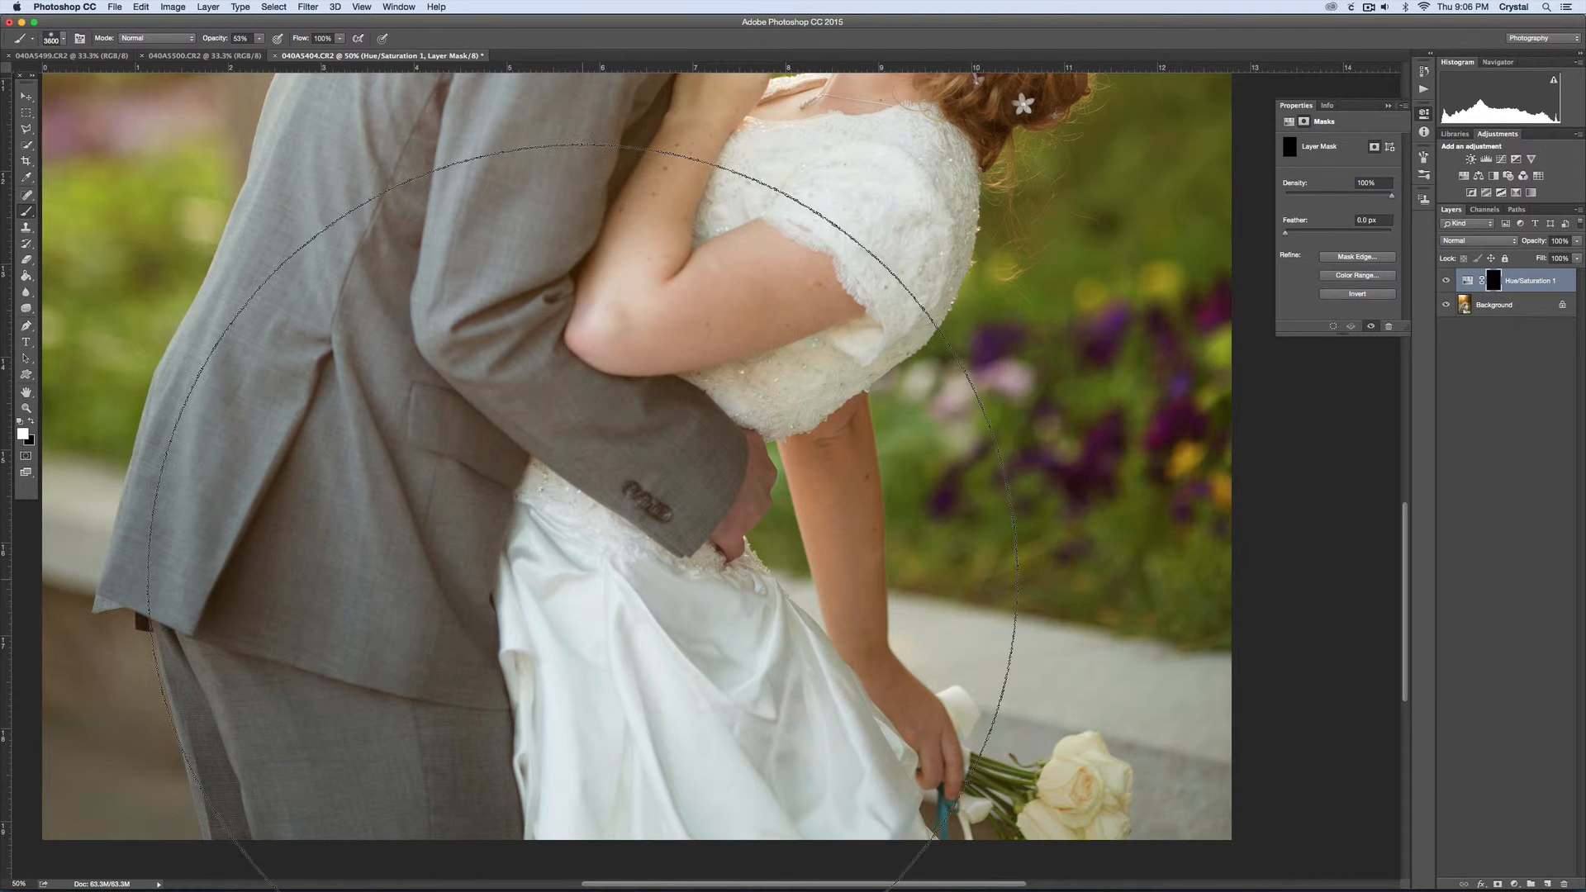
{"action": "key", "text": "bracketleft"}
{"action": "key", "text": "bracketleft"}
{"action": "key", "text": "bracketleft"}
{"action": "key", "text": "bracketleft"}
{"action": "key", "text": "bracketleft"}
{"action": "key", "text": "bracketleft"}
{"action": "key", "text": "bracketleft"}
{"action": "key", "text": "bracketleft"}
{"action": "key", "text": "bracketleft"}
{"action": "key", "text": "bracketleft"}
{"action": "key", "text": "bracketleft"}
{"action": "key", "text": "bracketleft"}
{"action": "key", "text": "bracketleft"}
{"action": "key", "text": "bracketleft"}
{"action": "key", "text": "bracketleft"}
{"action": "key", "text": "bracketleft"}
{"action": "key", "text": "bracketleft"}
{"action": "key", "text": "bracketleft"}
{"action": "key", "text": "bracketleft"}
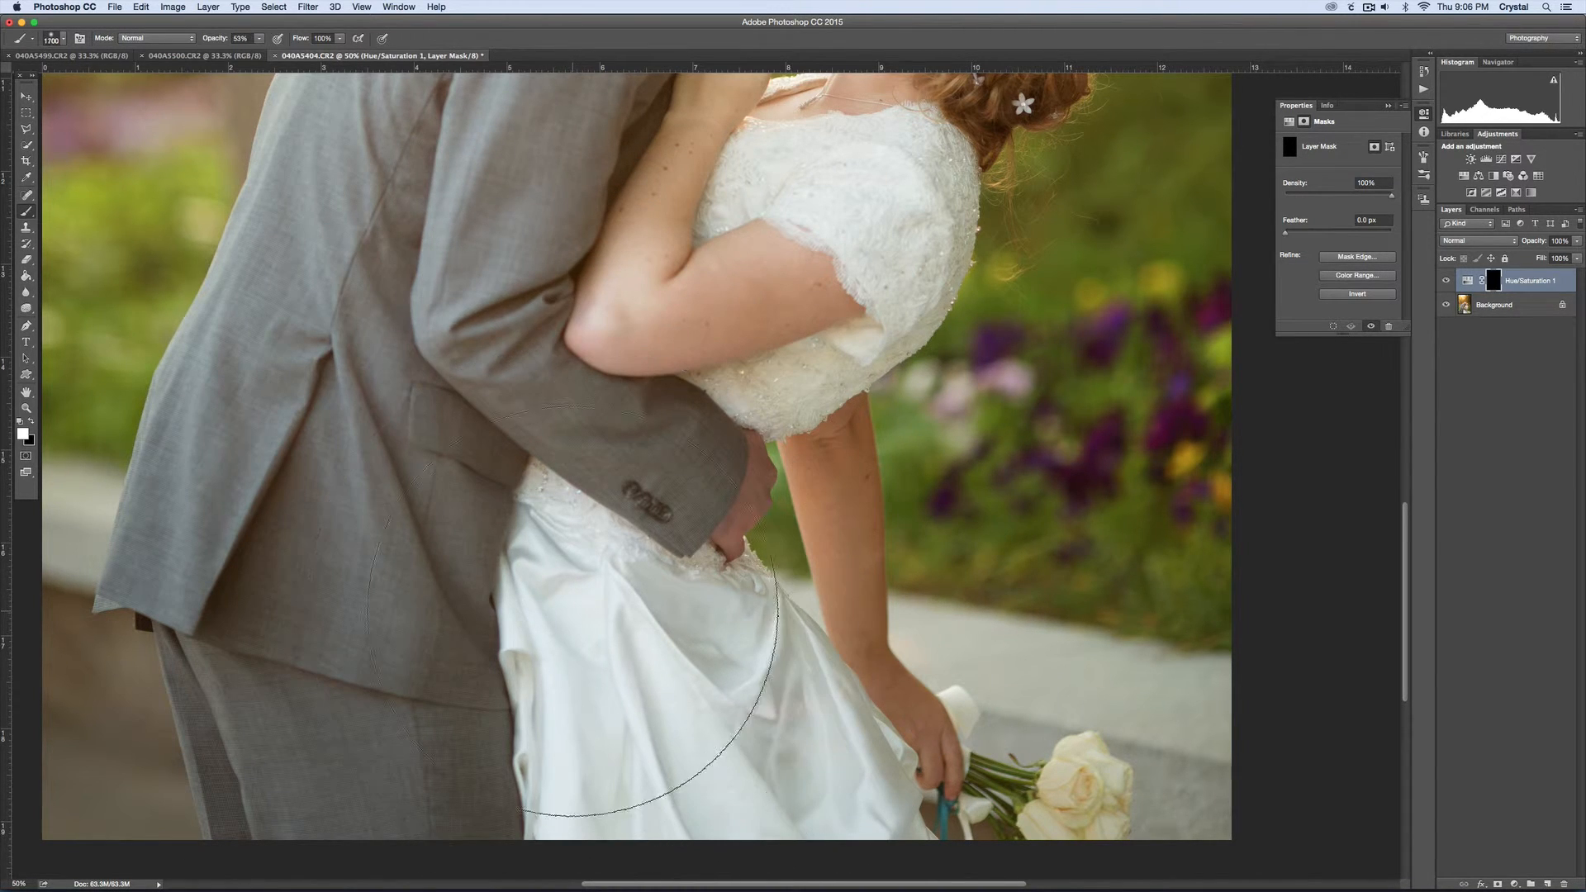
{"action": "left_click_drag", "start_coordinate": [558, 580], "coordinate": [619, 671]}
Set the brush opacity to 100% and paint the Hue/Saturation mask over the skirt with an 1100 px brush
{"action": "left_click", "coordinate": [234, 40]}
{"action": "type", "text": "100"}
{"action": "key", "text": "Return"}
{"action": "key", "text": "bracketleft"}
{"action": "key", "text": "bracketleft"}
{"action": "key", "text": "bracketleft"}
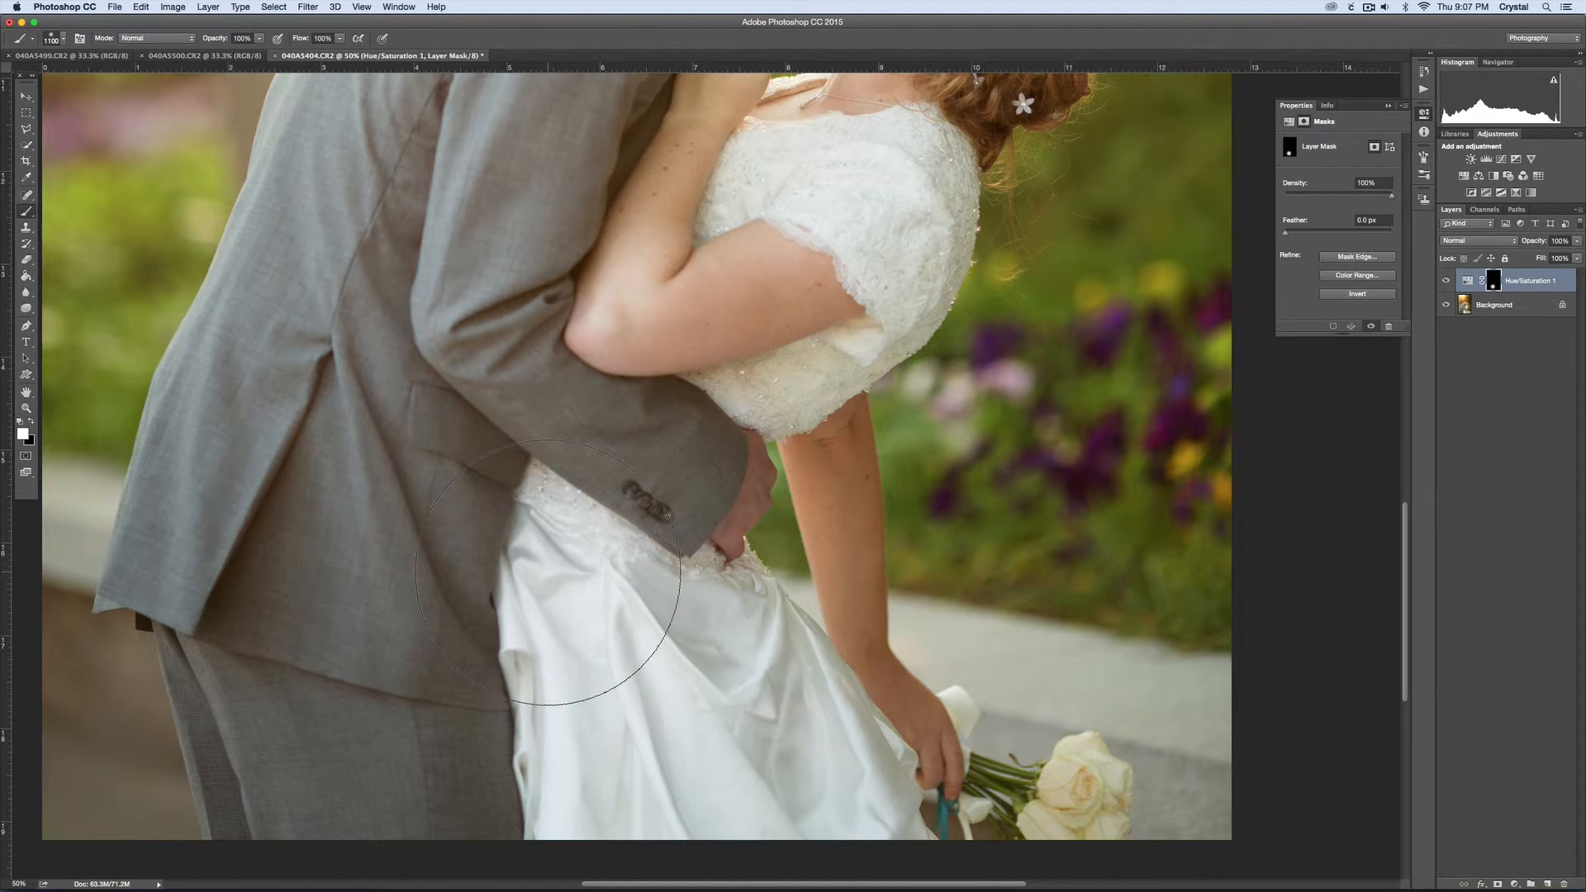
{"action": "mouse_move", "coordinate": [587, 800]}
{"action": "left_mouse_down"}
{"action": "mouse_move", "coordinate": [645, 694]}
{"action": "mouse_move", "coordinate": [727, 677]}
{"action": "mouse_move", "coordinate": [743, 719]}
{"action": "mouse_move", "coordinate": [605, 650]}
{"action": "left_mouse_up"}
Paint the Hue/Saturation mask over the dress bodice and sleeve with a much smaller brush
{"action": "key", "text": "bracketleft"}
{"action": "key", "text": "bracketleft"}
{"action": "key", "text": "bracketleft"}
{"action": "key", "text": "bracketleft"}
{"action": "key", "text": "bracketleft"}
{"action": "key", "text": "bracketleft"}
{"action": "key", "text": "bracketleft"}
{"action": "key", "text": "bracketleft"}
{"action": "key", "text": "bracketleft"}
{"action": "key", "text": "bracketleft"}
{"action": "key", "text": "bracketleft"}
{"action": "mouse_move", "coordinate": [791, 387]}
{"action": "left_mouse_down"}
{"action": "mouse_move", "coordinate": [752, 405]}
{"action": "mouse_move", "coordinate": [875, 340]}
{"action": "mouse_move", "coordinate": [925, 215]}
{"action": "mouse_move", "coordinate": [807, 184]}
{"action": "mouse_move", "coordinate": [850, 185]}
{"action": "left_mouse_up"}
{"action": "key", "text": "bracketright"}
{"action": "key", "text": "bracketright"}
{"action": "key", "text": "bracketright"}
{"action": "key", "text": "bracketleft"}
{"action": "key", "text": "bracketleft"}
{"action": "key", "text": "bracketleft"}
Toggle the Hue/Saturation layer's visibility to compare the dress color, and merge the layer into the Background
{"action": "left_click", "coordinate": [1445, 284]}
{"action": "left_click", "coordinate": [1445, 283]}
{"action": "left_click", "coordinate": [1445, 284]}
{"action": "left_click", "coordinate": [1445, 284]}
{"action": "left_click", "coordinate": [1448, 283]}
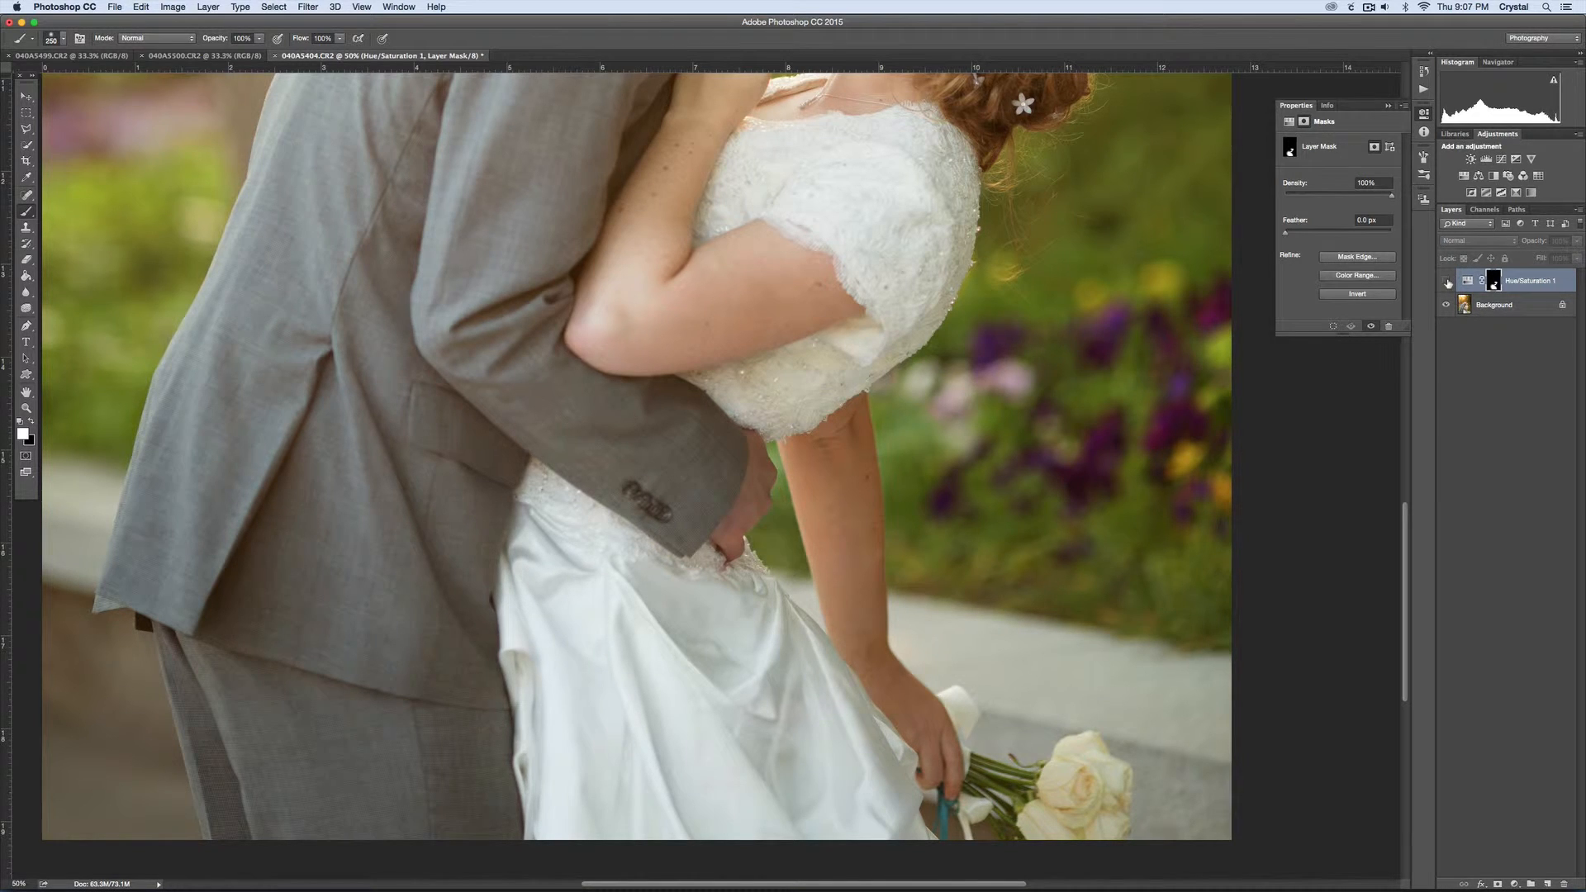
{"action": "left_click", "coordinate": [1447, 282]}
{"action": "left_click", "coordinate": [1447, 283]}
{"action": "left_click", "coordinate": [1447, 283]}
{"action": "key", "text": "super+w"}
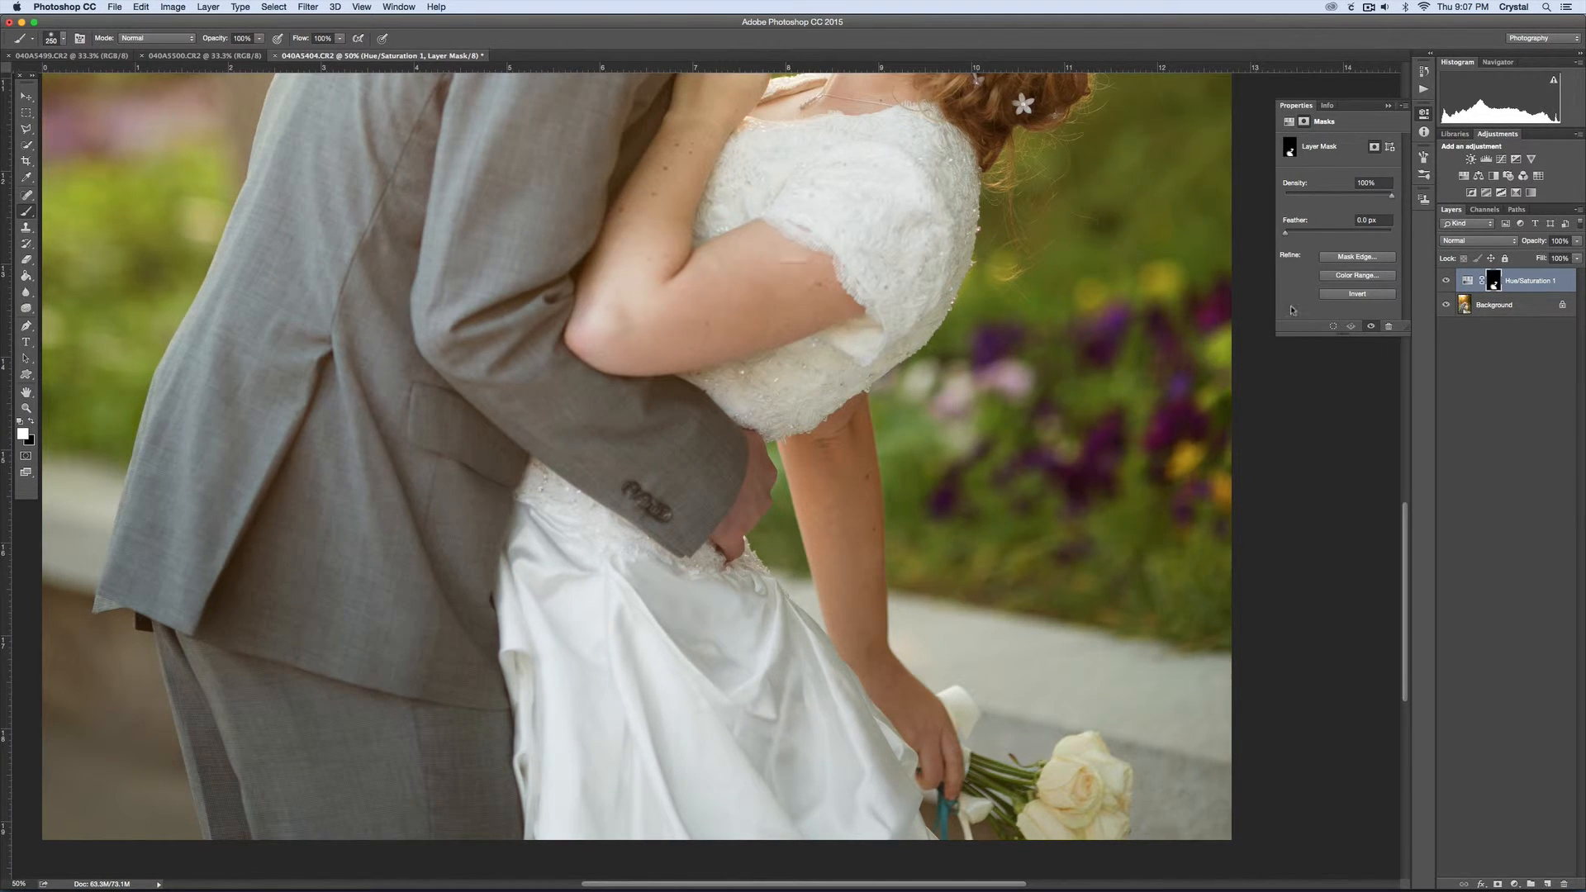
{"action": "left_click", "coordinate": [829, 289]}
{"action": "key", "text": "BackSpace"}
Add a second Hue/Saturation adjustment and desaturate colors sampled from two spots on the skirt, setting Cyans to -37
{"action": "left_click", "coordinate": [27, 409]}
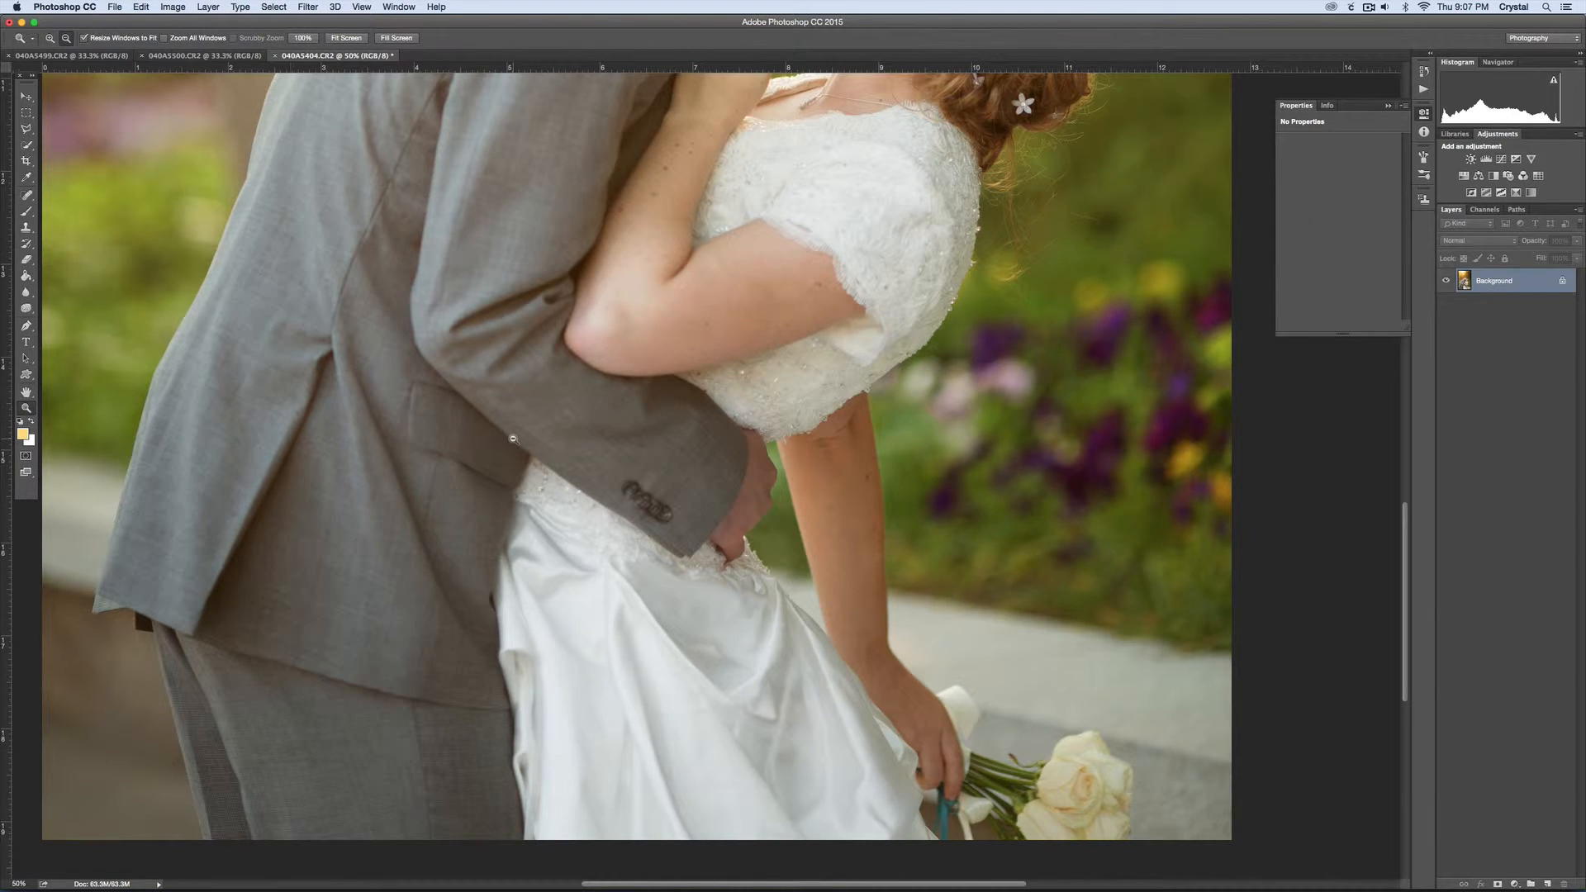
{"action": "left_click", "coordinate": [545, 393], "text": "alt"}
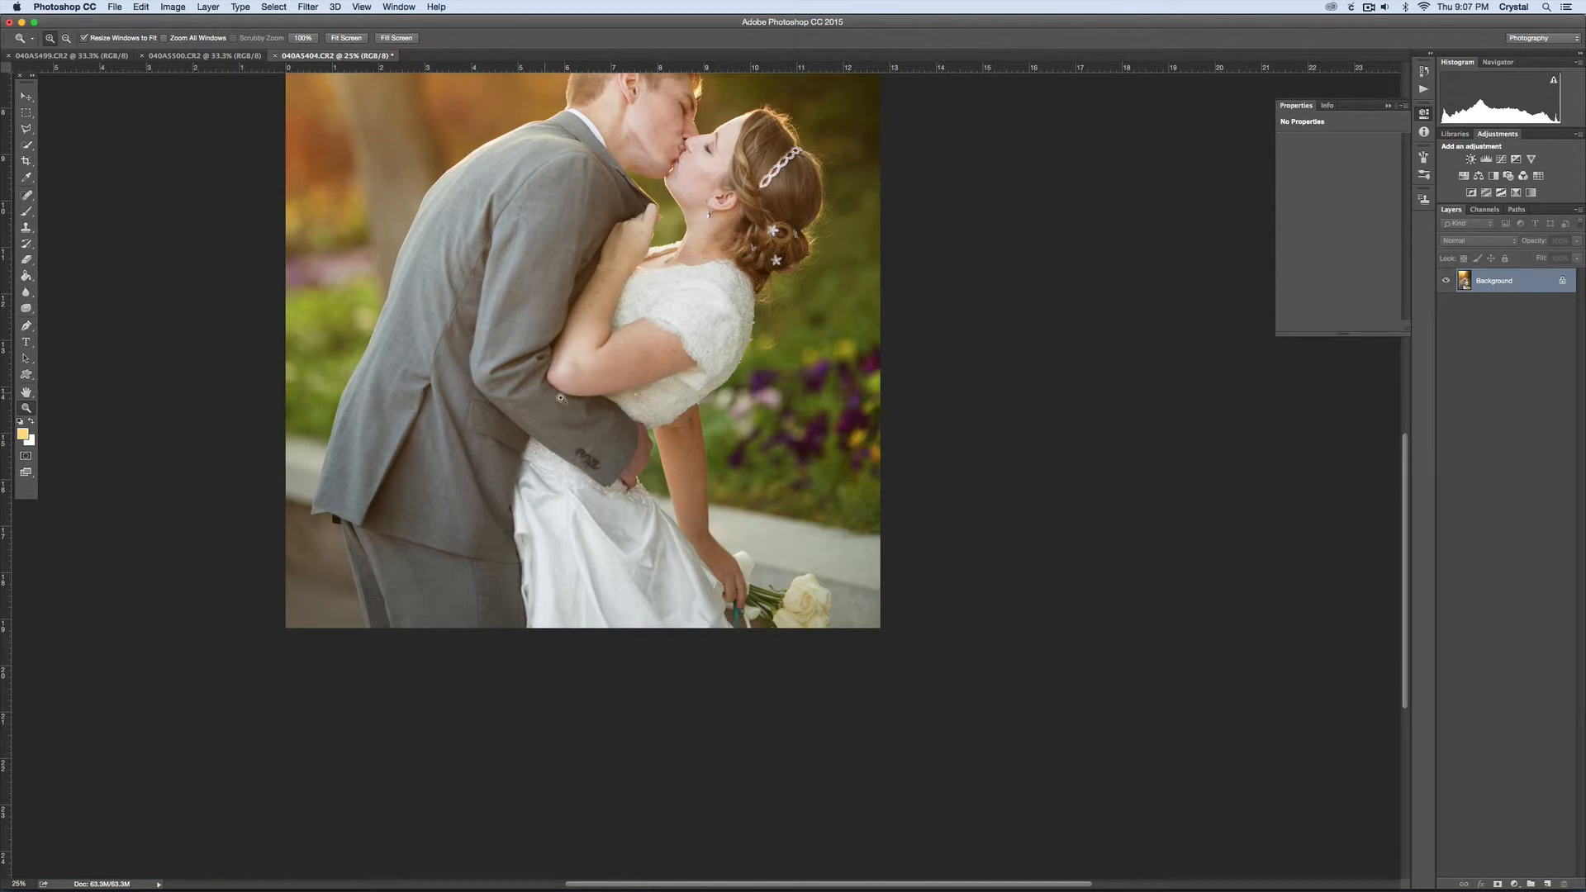
{"action": "left_click", "coordinate": [567, 533]}
{"action": "left_click", "coordinate": [576, 568]}
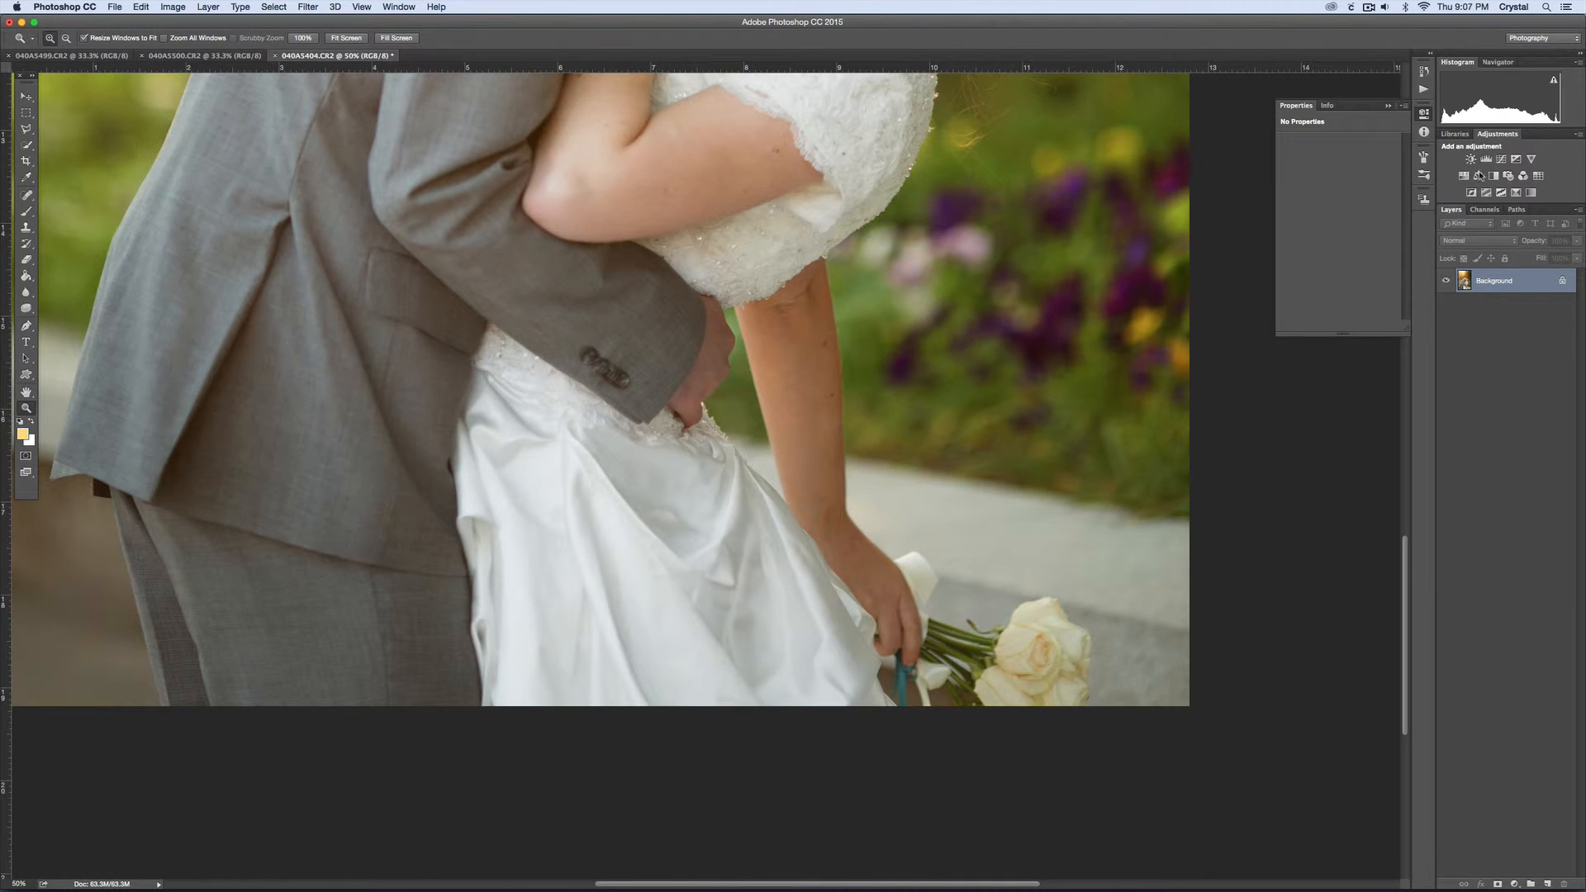
{"action": "left_click", "coordinate": [1464, 176]}
{"action": "left_click", "coordinate": [1289, 161]}
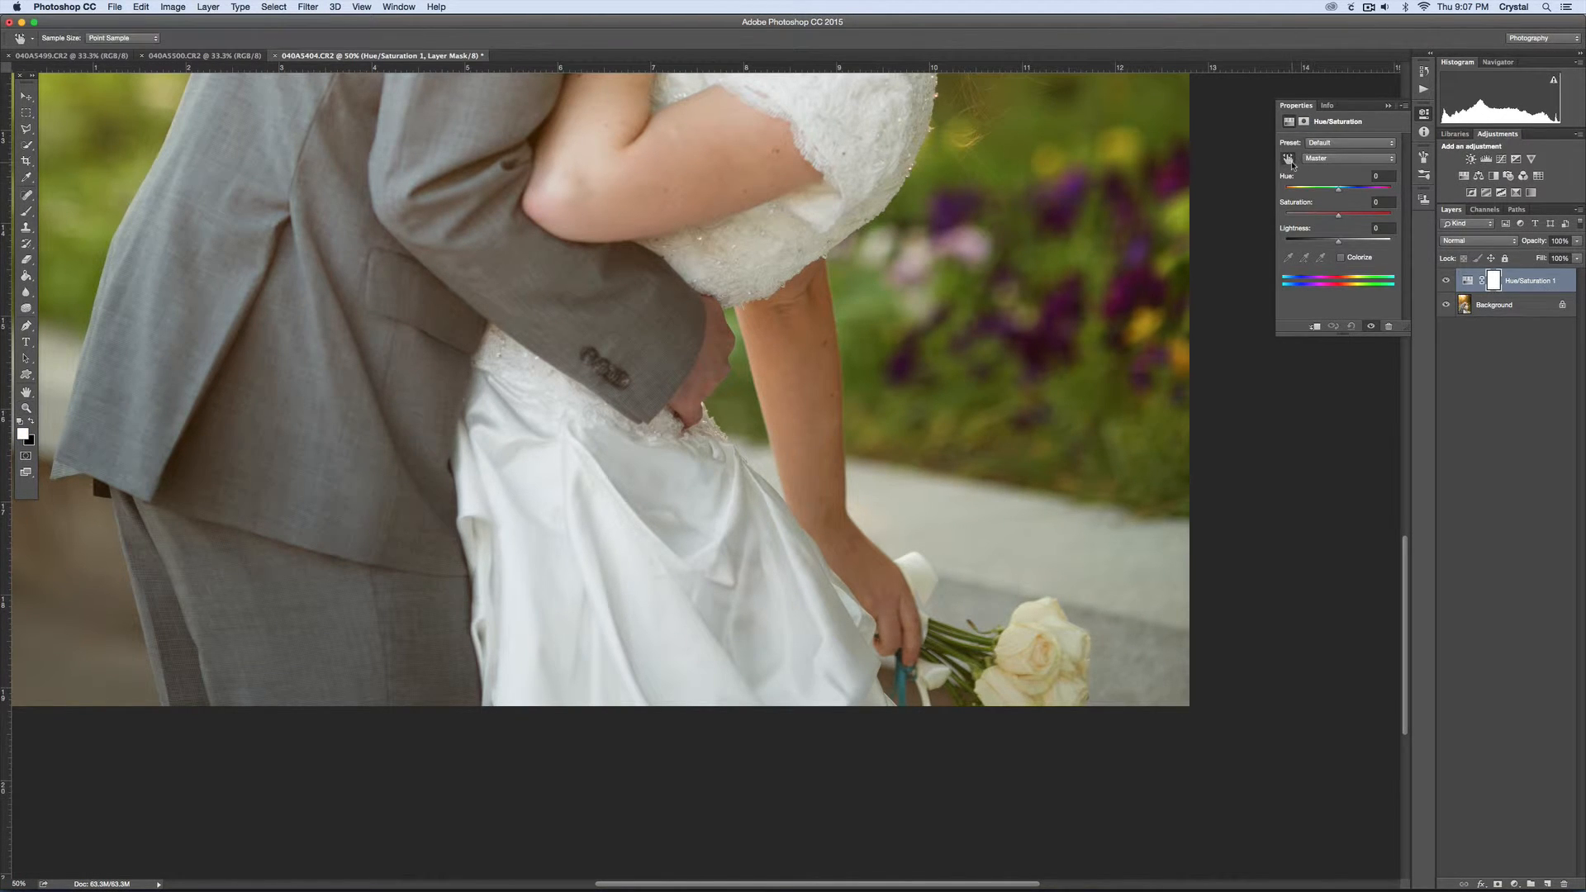
{"action": "left_click", "coordinate": [655, 462]}
{"action": "left_click_drag", "start_coordinate": [1340, 218], "coordinate": [1317, 217]}
{"action": "left_click", "coordinate": [519, 423]}
{"action": "mouse_move", "coordinate": [1339, 219]}
{"action": "left_mouse_down"}
{"action": "mouse_move", "coordinate": [1396, 218]}
{"action": "mouse_move", "coordinate": [1320, 218]}
{"action": "left_mouse_up"}
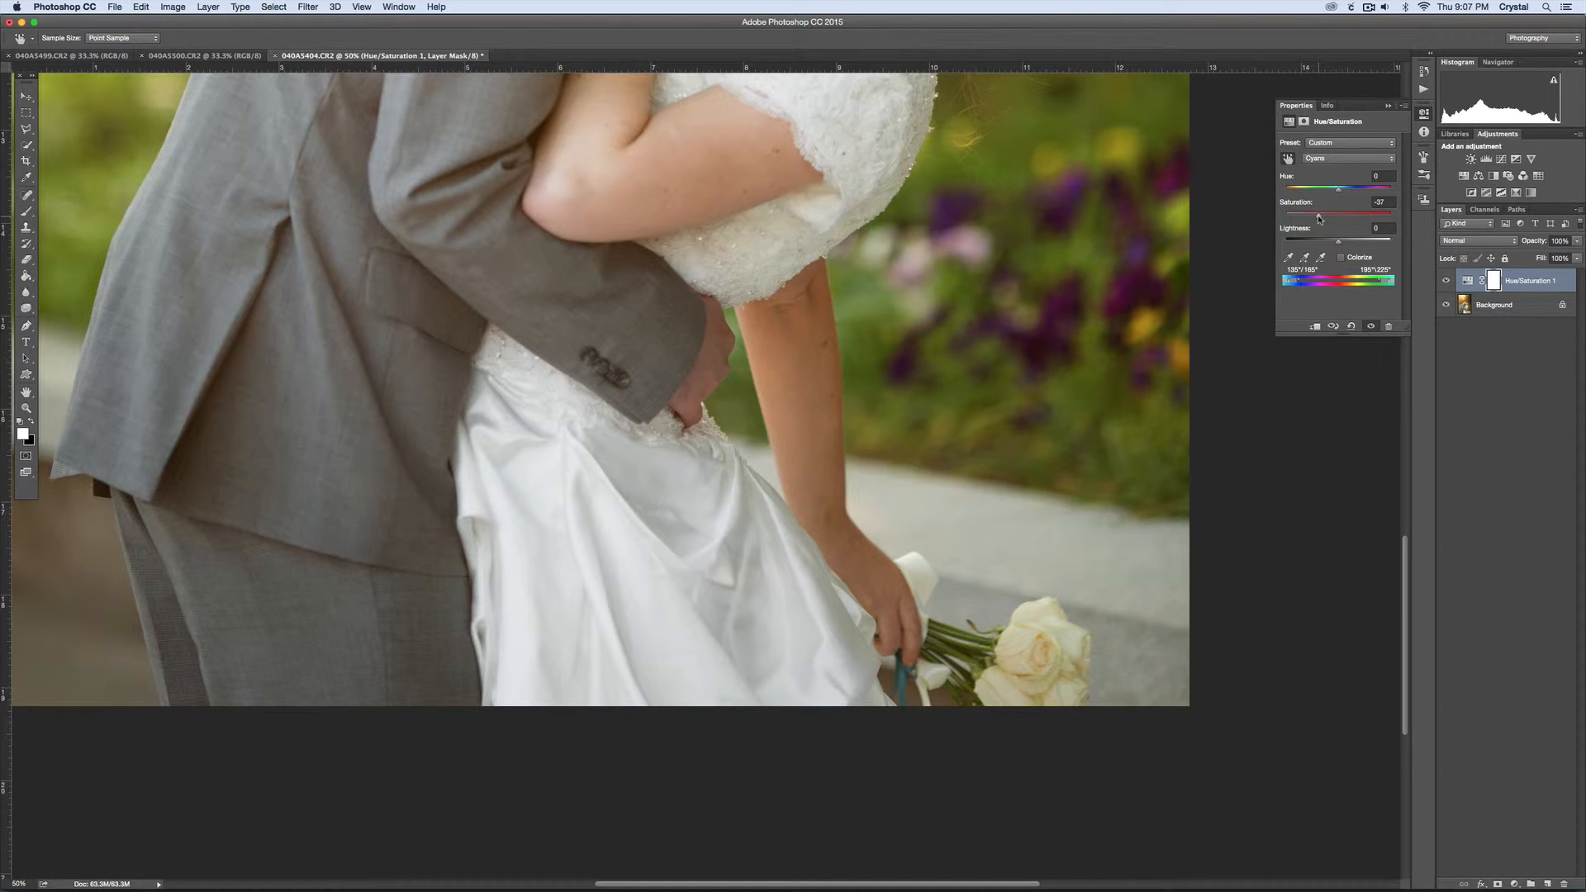
Paint the inverted mask of the second Hue/Saturation adjustment over the skirt with a 700 px brush, and merge all layers
{"action": "left_click", "coordinate": [1500, 286]}
{"action": "key", "text": "z"}
{"action": "key", "text": "super+i"}
{"action": "key", "text": "b"}
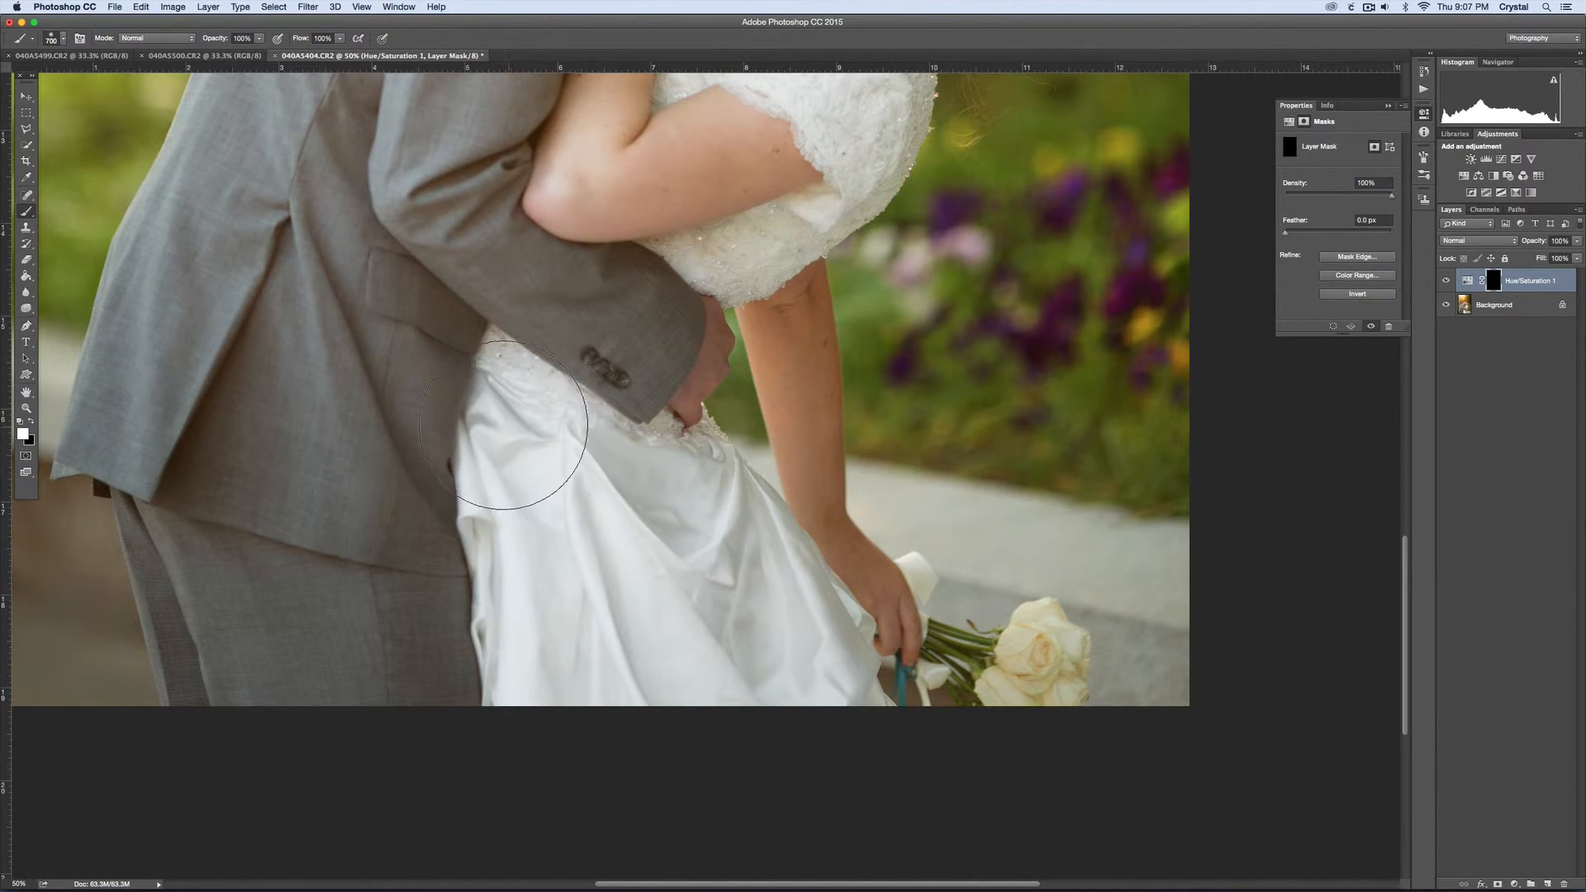
{"action": "key", "text": "bracketright"}
{"action": "key", "text": "bracketright"}
{"action": "mouse_move", "coordinate": [560, 472]}
{"action": "left_mouse_down"}
{"action": "mouse_move", "coordinate": [672, 539]}
{"action": "mouse_move", "coordinate": [737, 641]}
{"action": "mouse_move", "coordinate": [484, 419]}
{"action": "mouse_move", "coordinate": [619, 567]}
{"action": "left_mouse_up"}
{"action": "key", "text": "super+shift+e"}
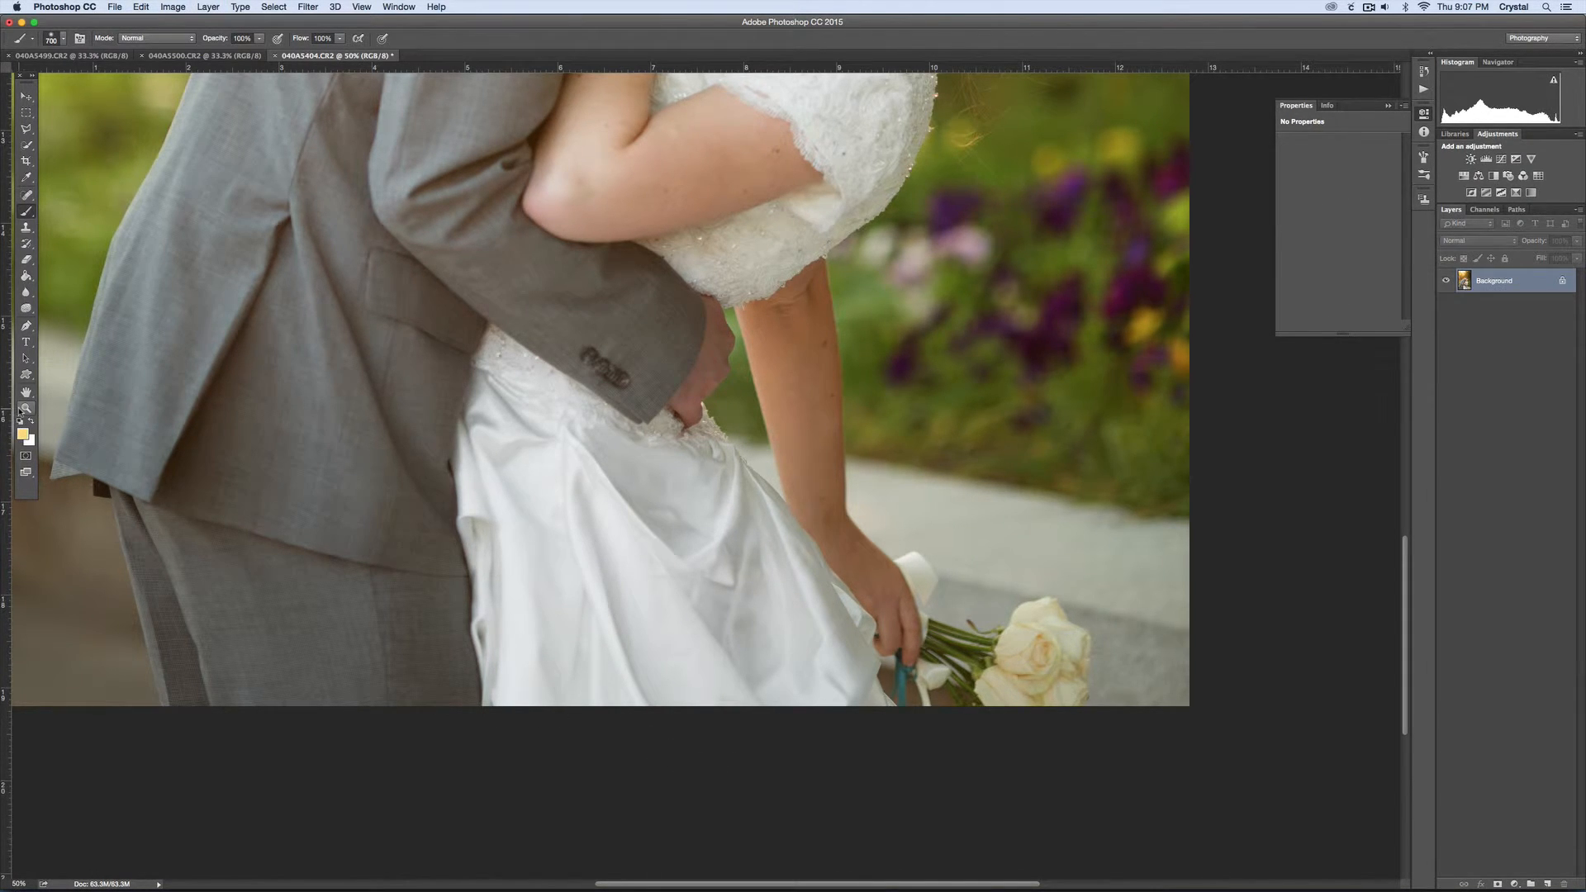
Examine the whole portrait, and look closely at the skin tones of the couple's faces and the bride's arm
{"action": "key", "text": "z"}
{"action": "left_click", "coordinate": [596, 412], "text": "alt"}
{"action": "left_click", "coordinate": [596, 412], "text": "alt"}
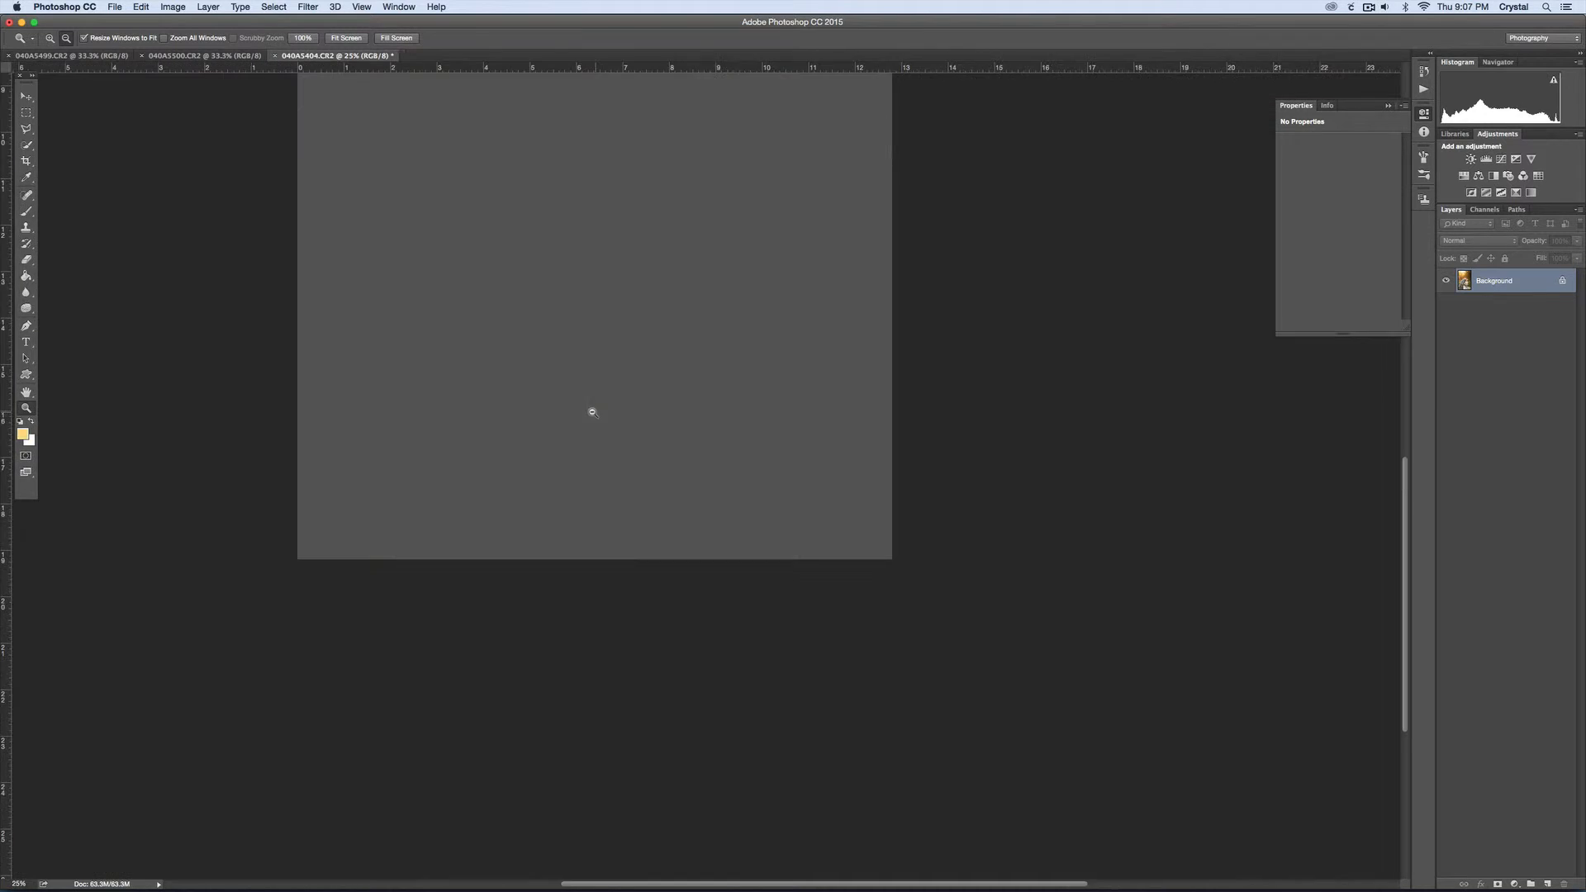
{"action": "left_click", "coordinate": [596, 413], "text": "alt"}
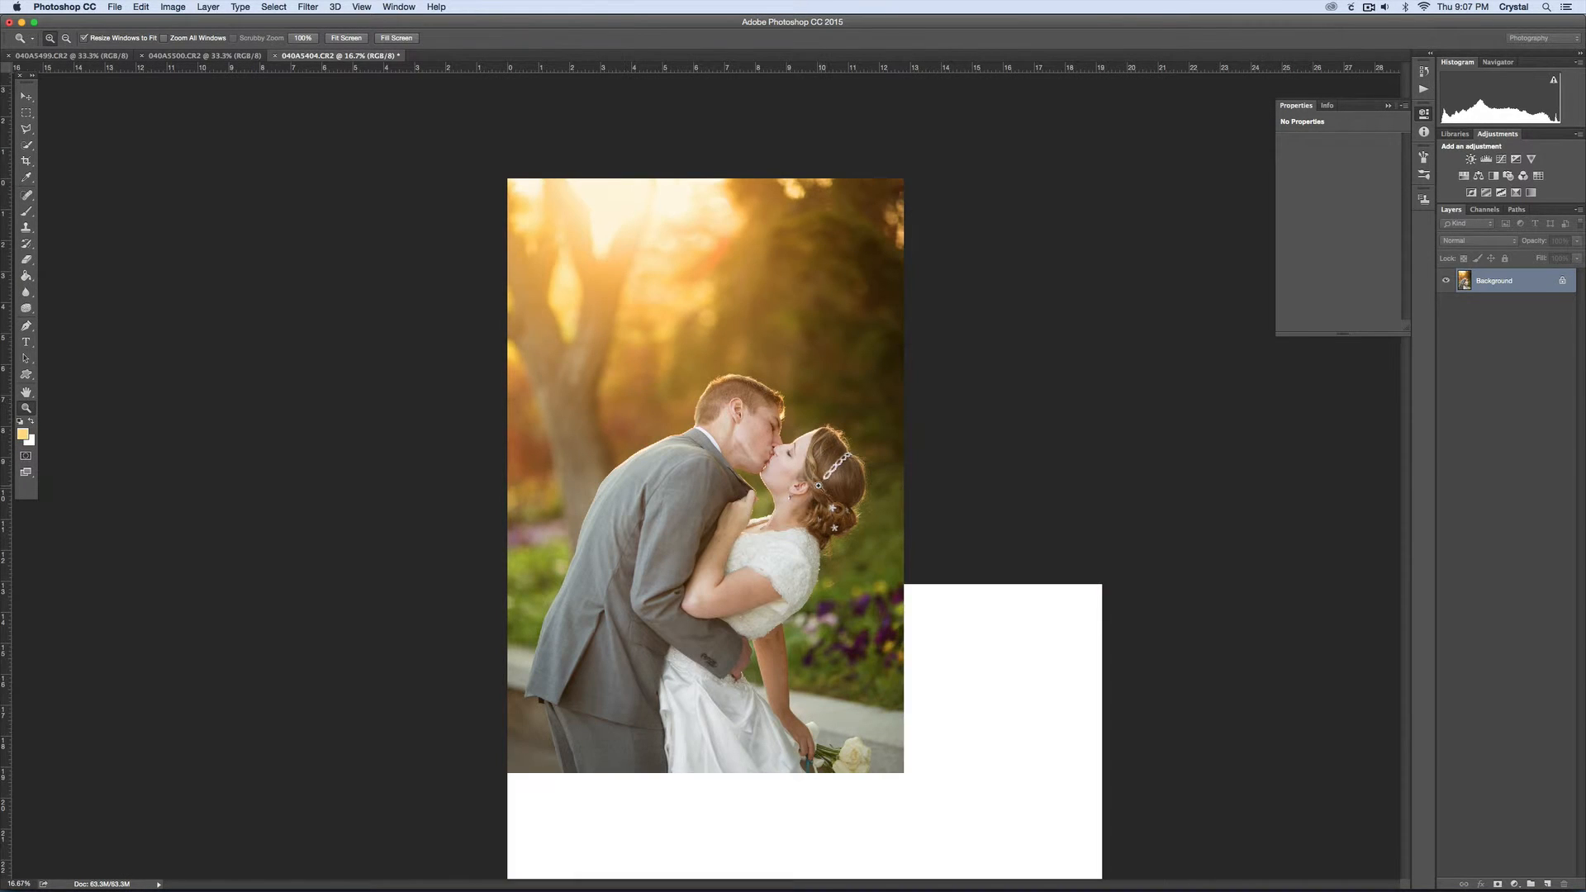
{"action": "left_click", "coordinate": [747, 534]}
{"action": "left_click", "coordinate": [799, 469], "text": "alt"}
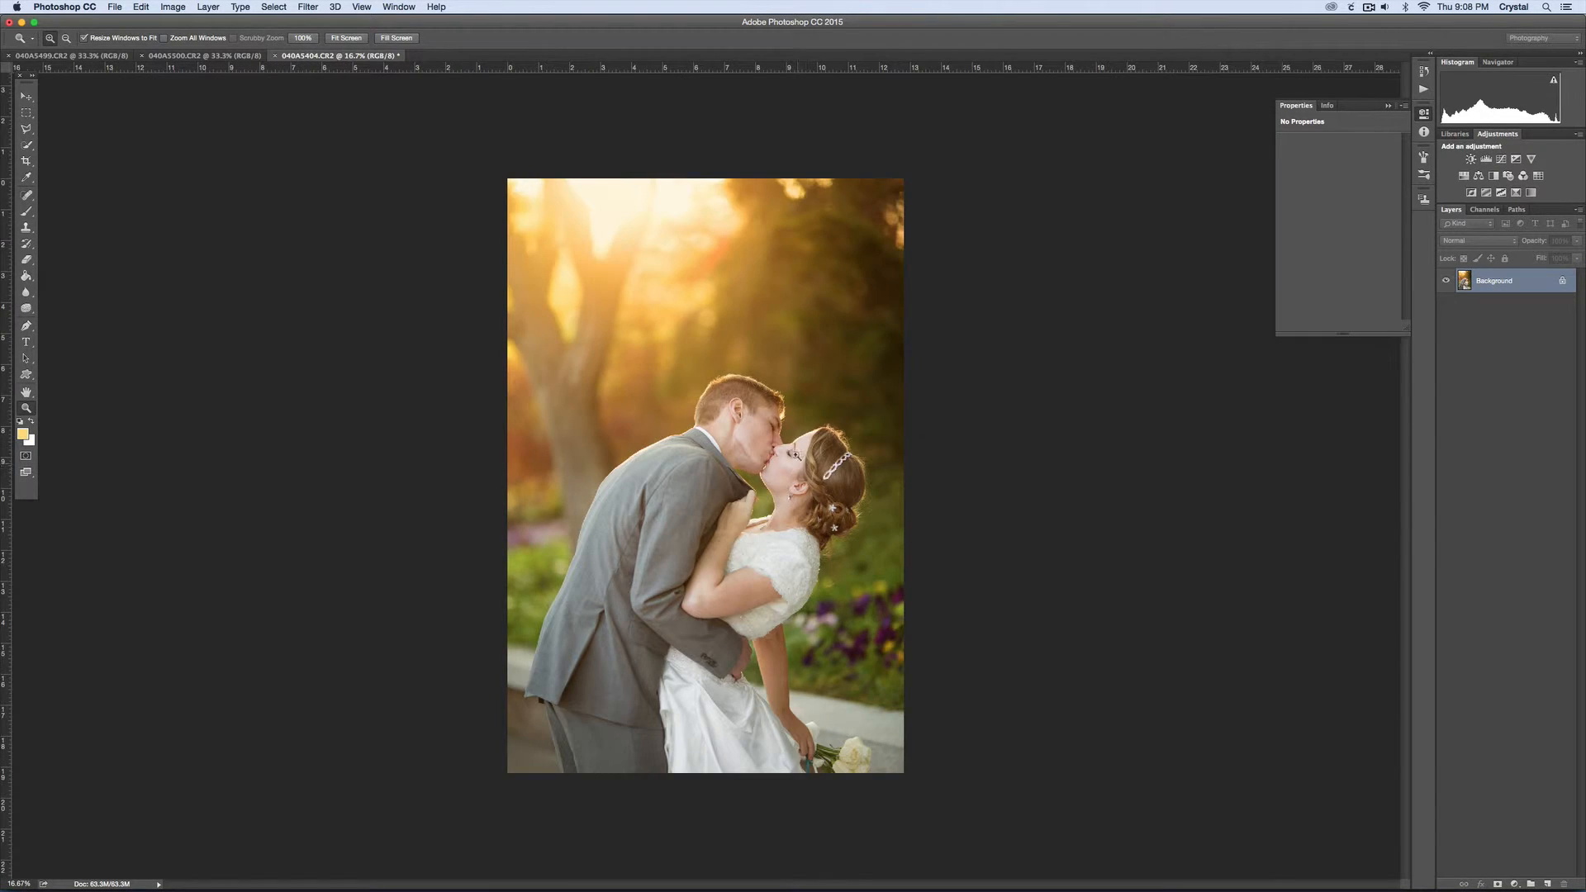
{"action": "left_click", "coordinate": [768, 468]}
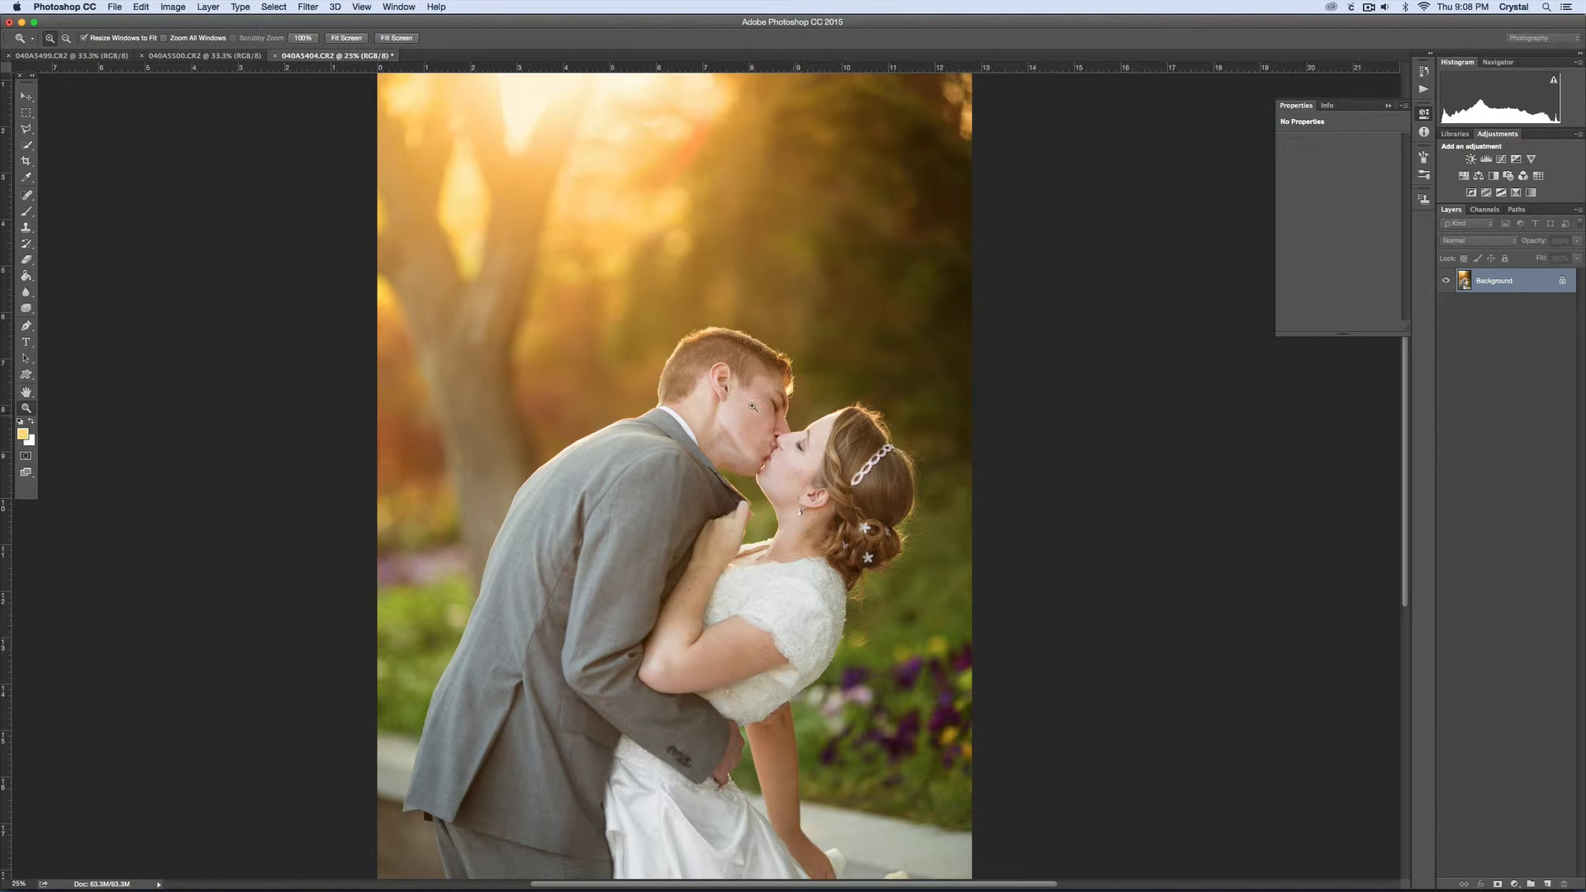
{"action": "left_click", "coordinate": [707, 570]}
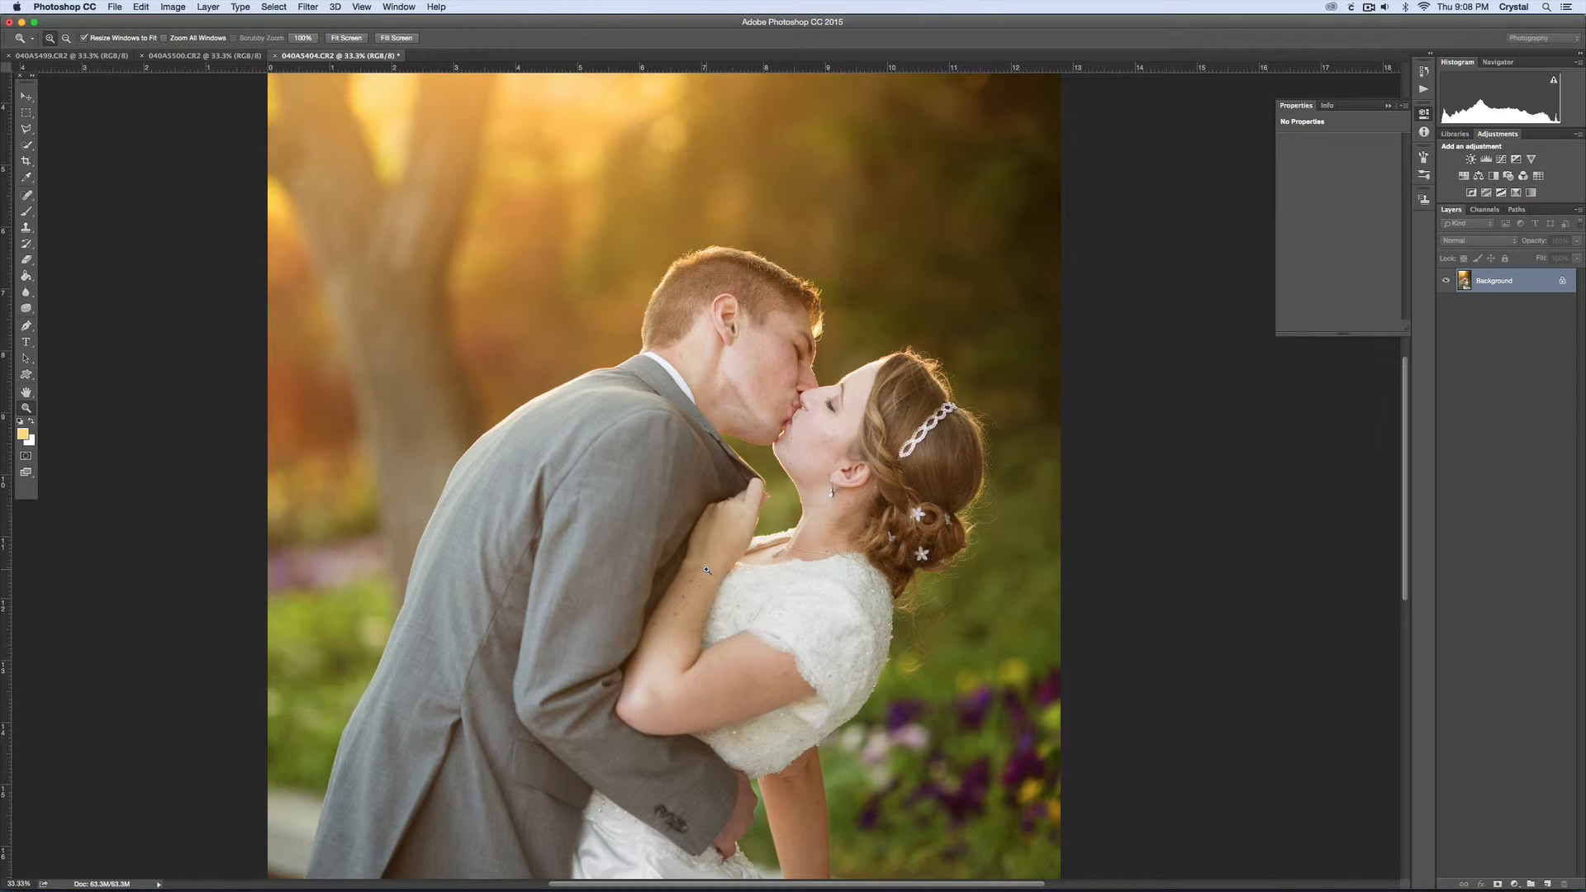
{"action": "left_click", "coordinate": [708, 571]}
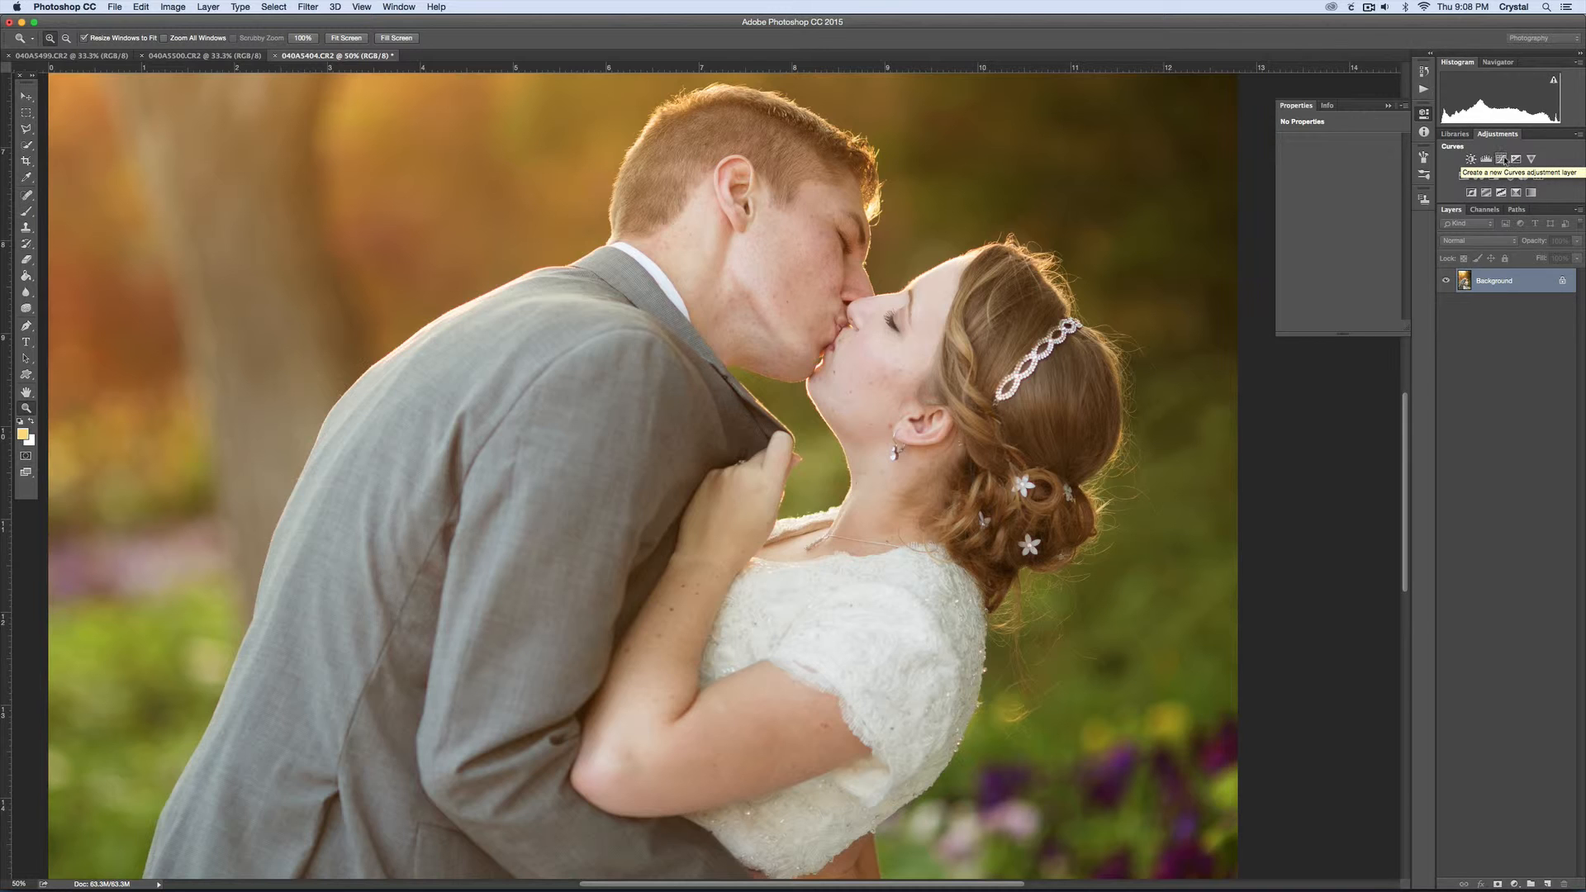
Add a Curves adjustment, mapping Green input 206 to output 198 and RGB input 204 to output 208
{"action": "left_click", "coordinate": [1504, 159]}
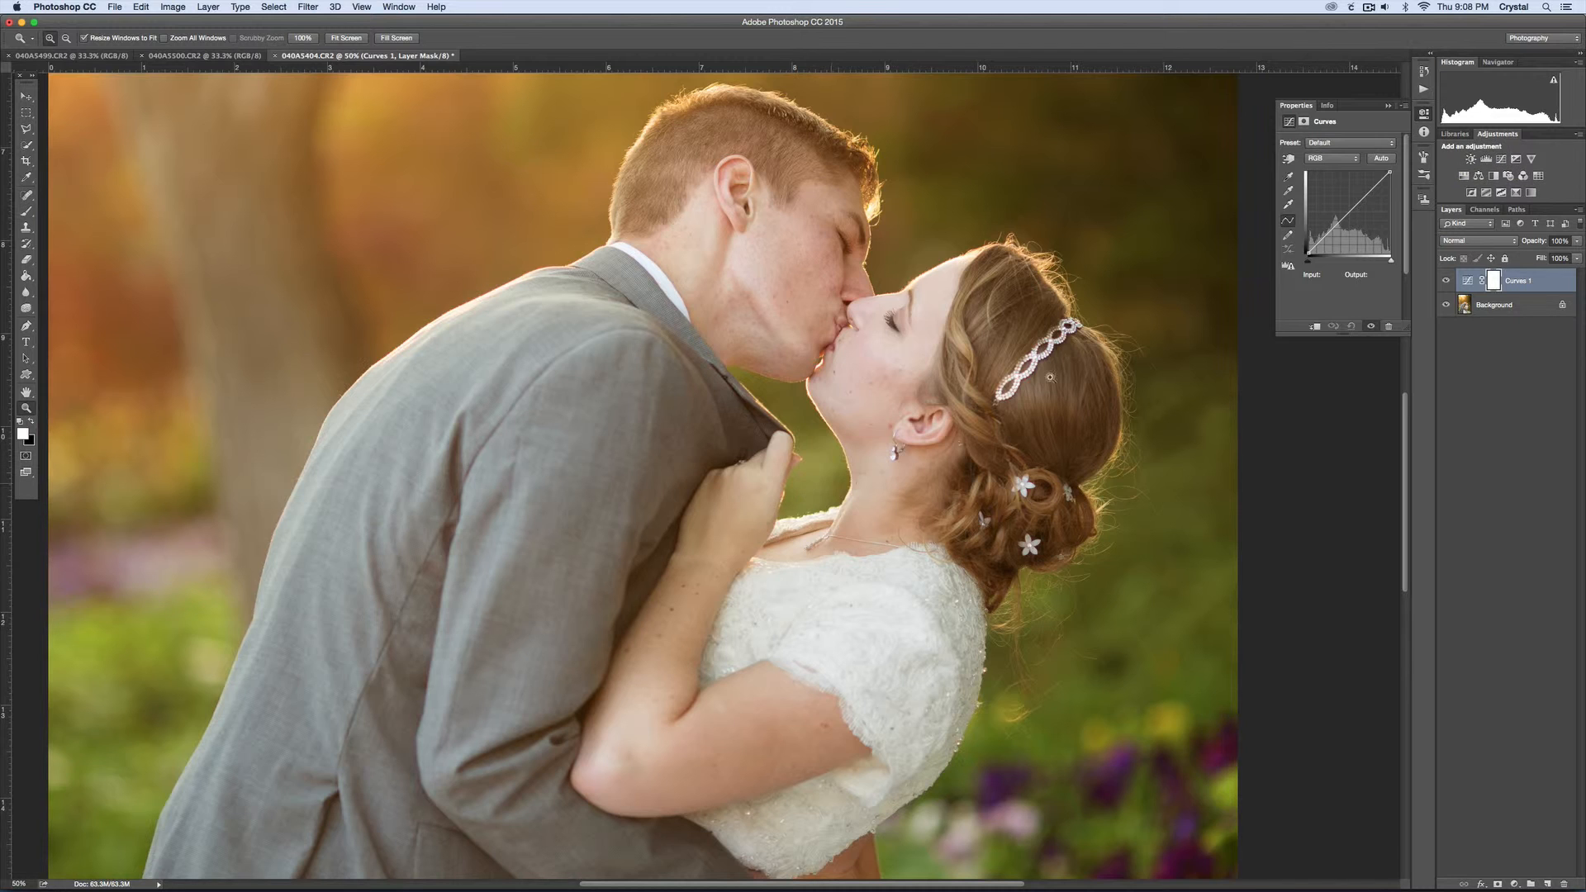
{"action": "left_click", "coordinate": [1331, 161]}
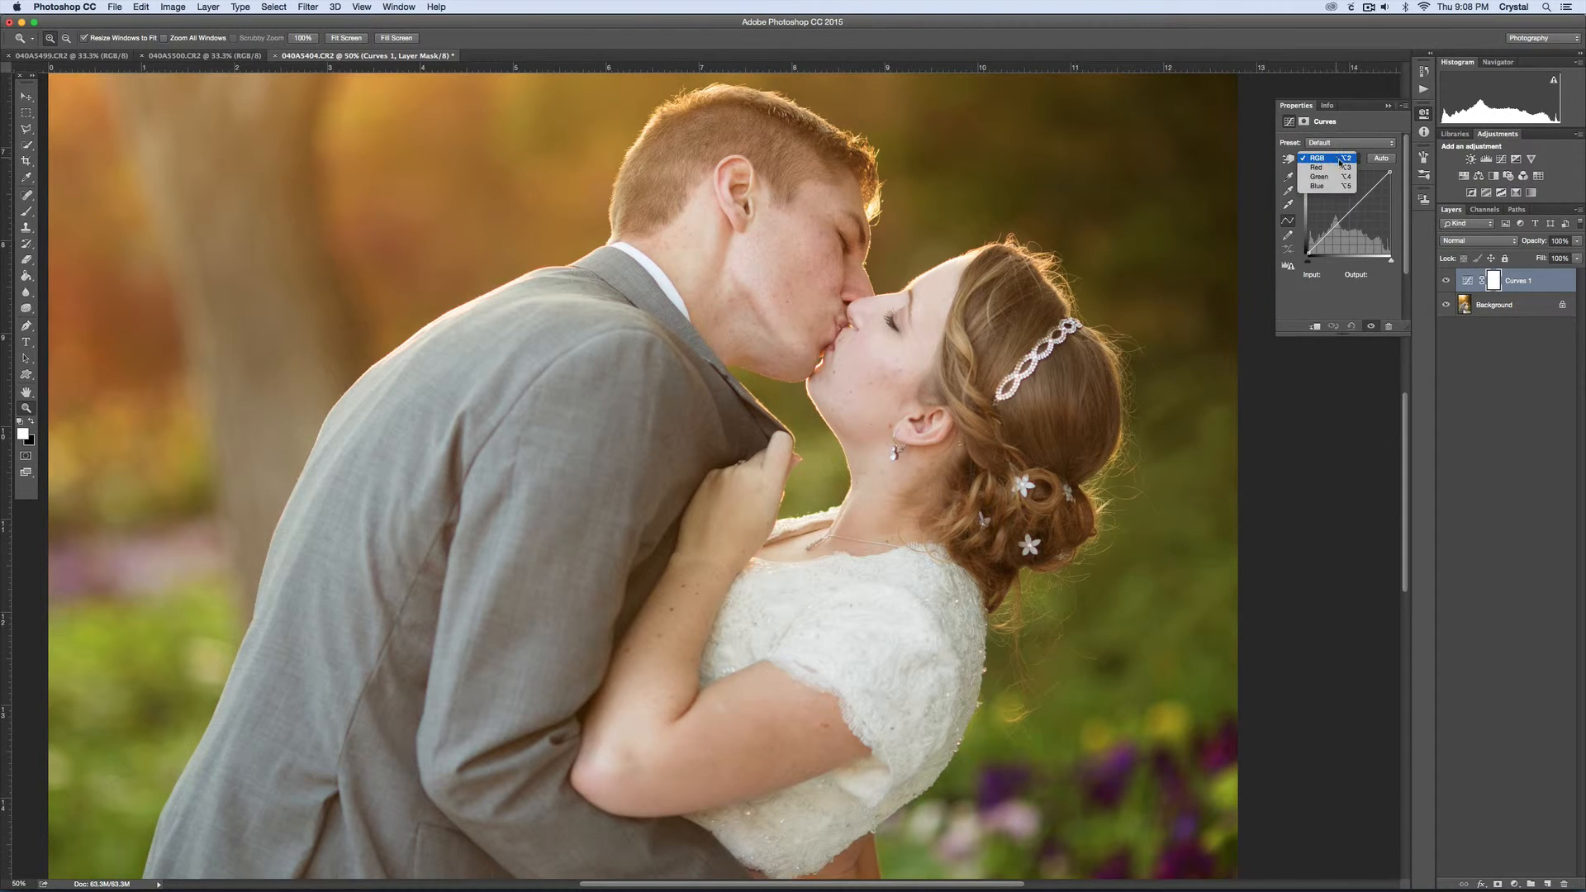
{"action": "left_click", "coordinate": [1326, 181]}
{"action": "left_click_drag", "start_coordinate": [1373, 190], "coordinate": [1374, 190]}
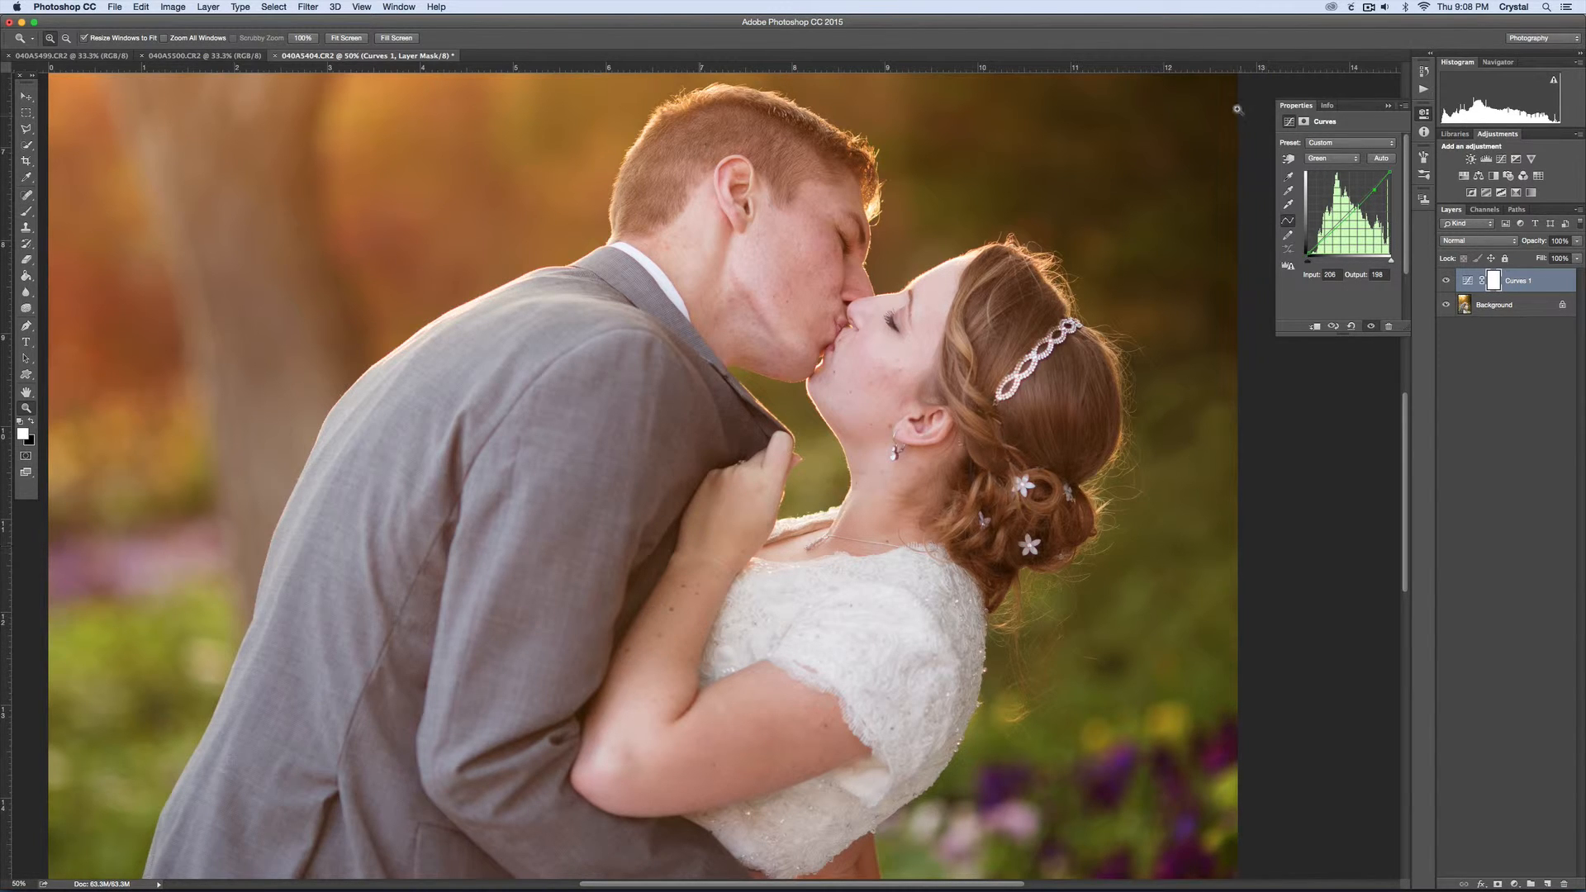
{"action": "left_click", "coordinate": [1328, 158]}
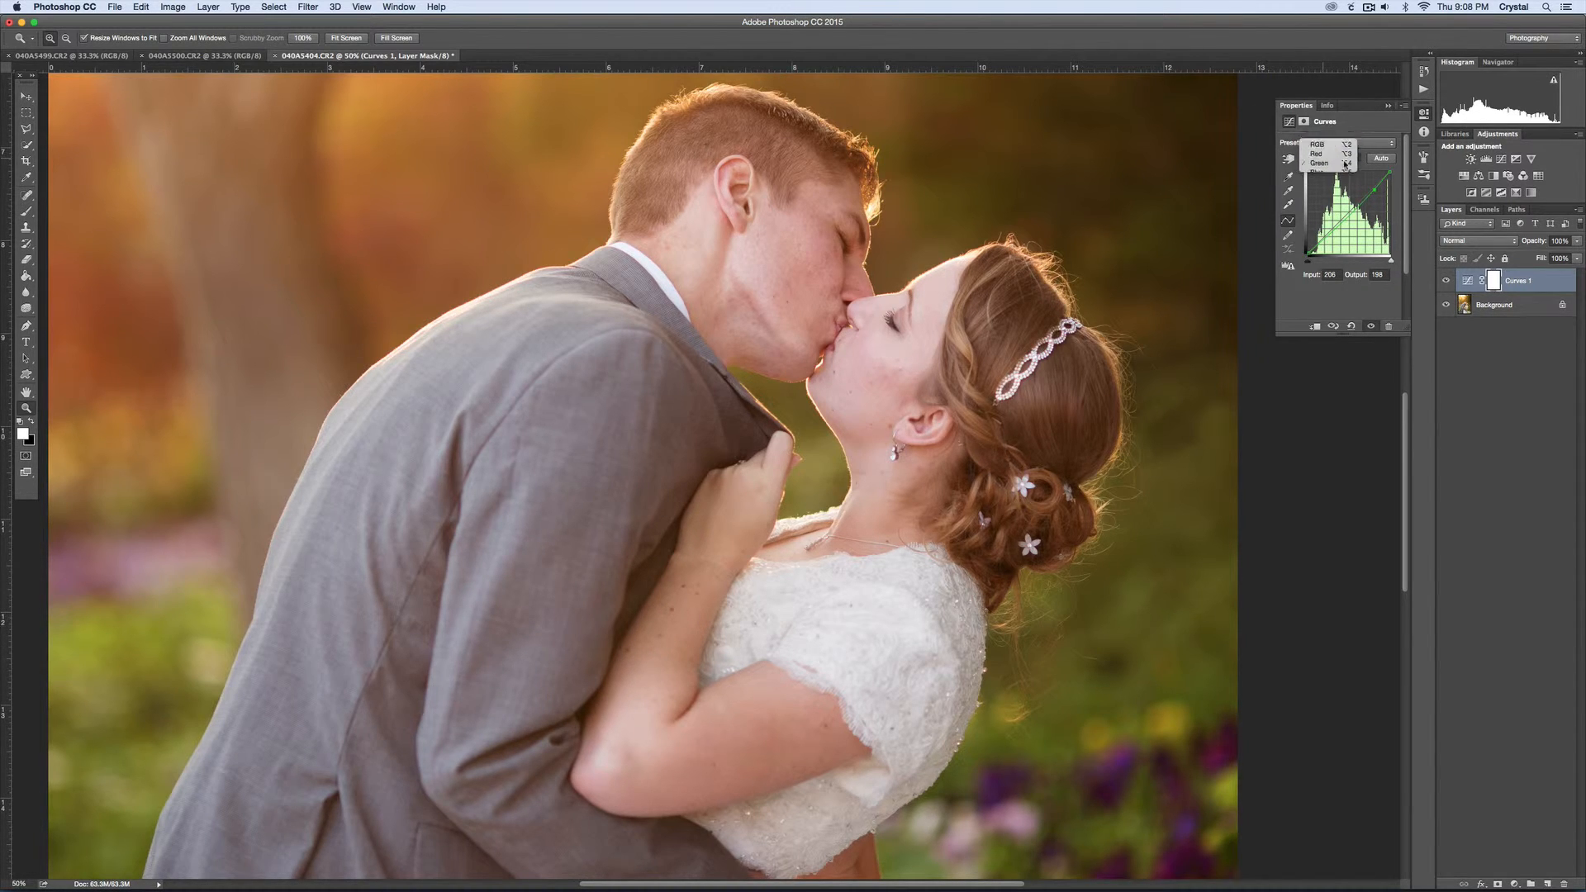
{"action": "left_click", "coordinate": [1318, 139]}
{"action": "left_click_drag", "start_coordinate": [1374, 188], "coordinate": [1375, 186]}
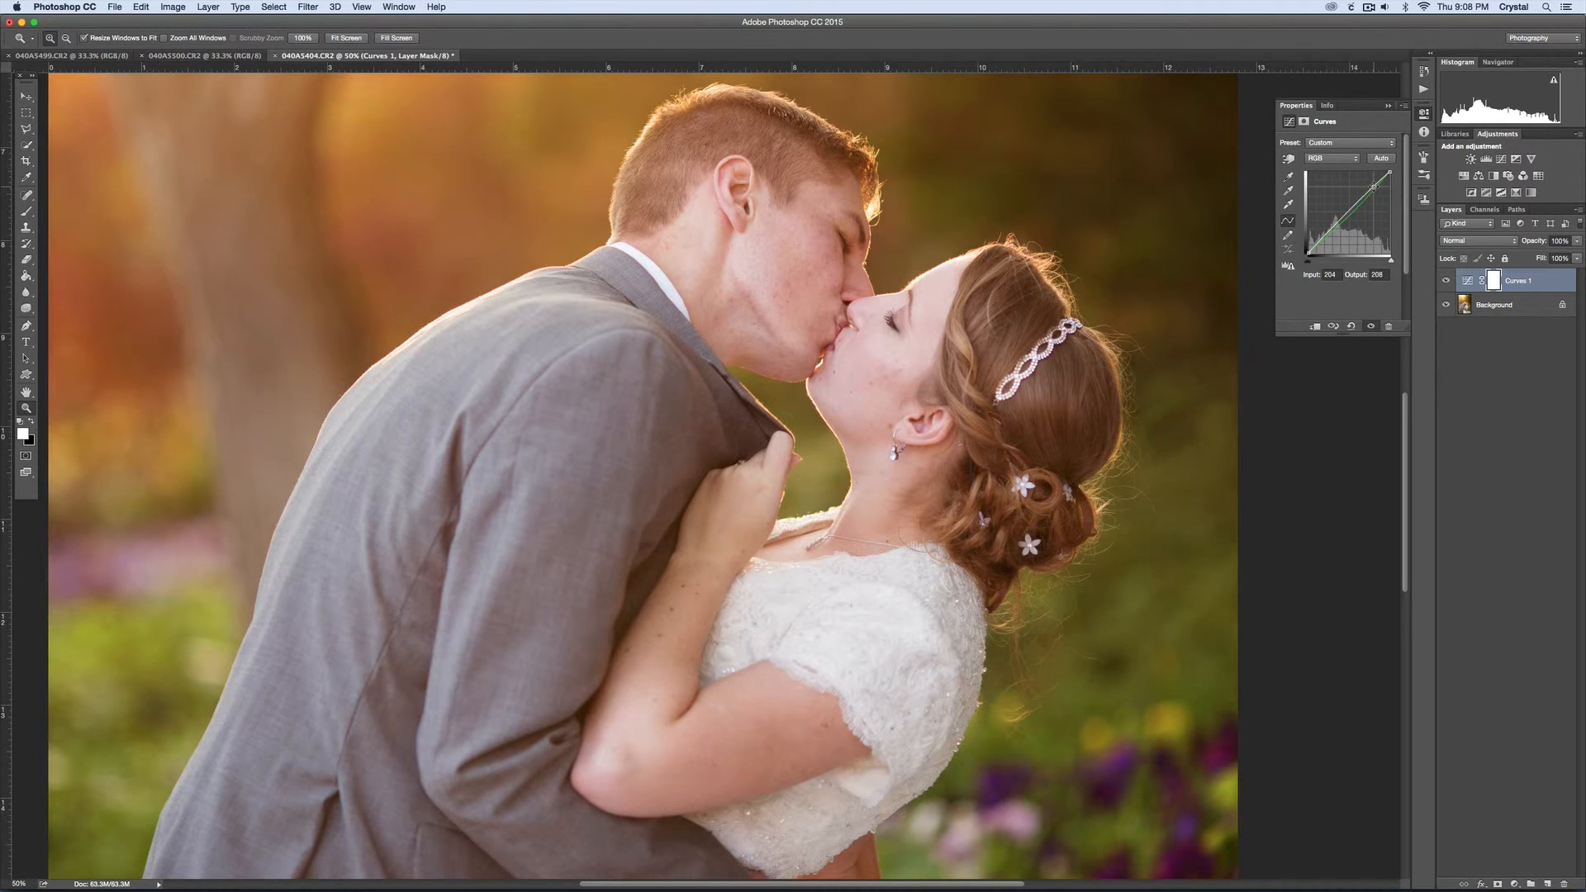
Invert the Curves mask and paint the correction over the bride's hand and forearm with a smaller brush
{"action": "left_click", "coordinate": [1495, 283]}
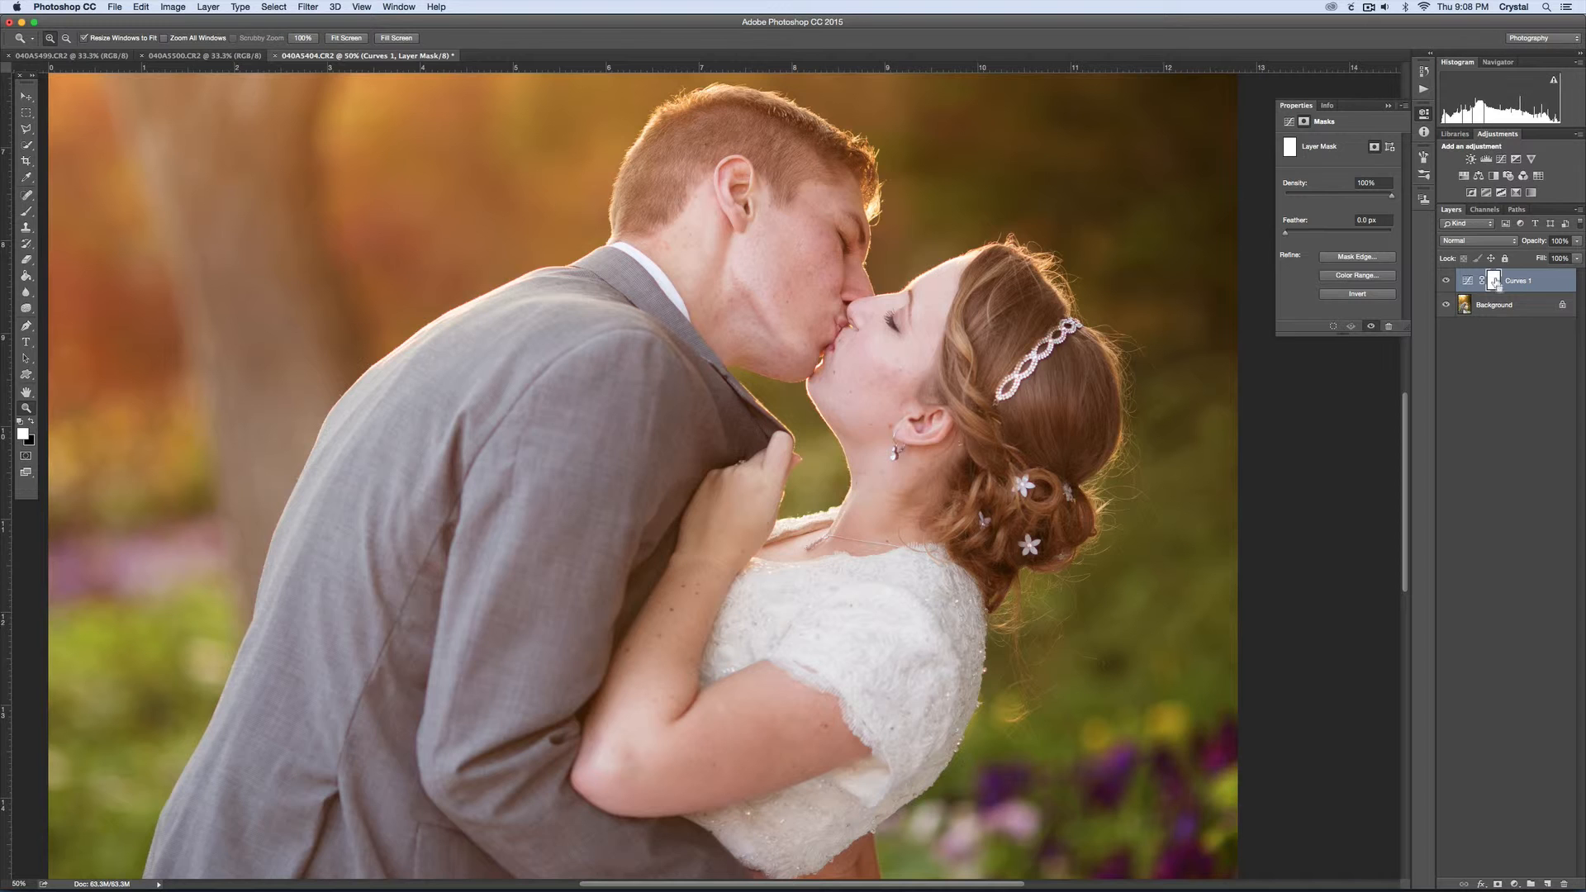
{"action": "key", "text": "super+i"}
{"action": "key", "text": "b"}
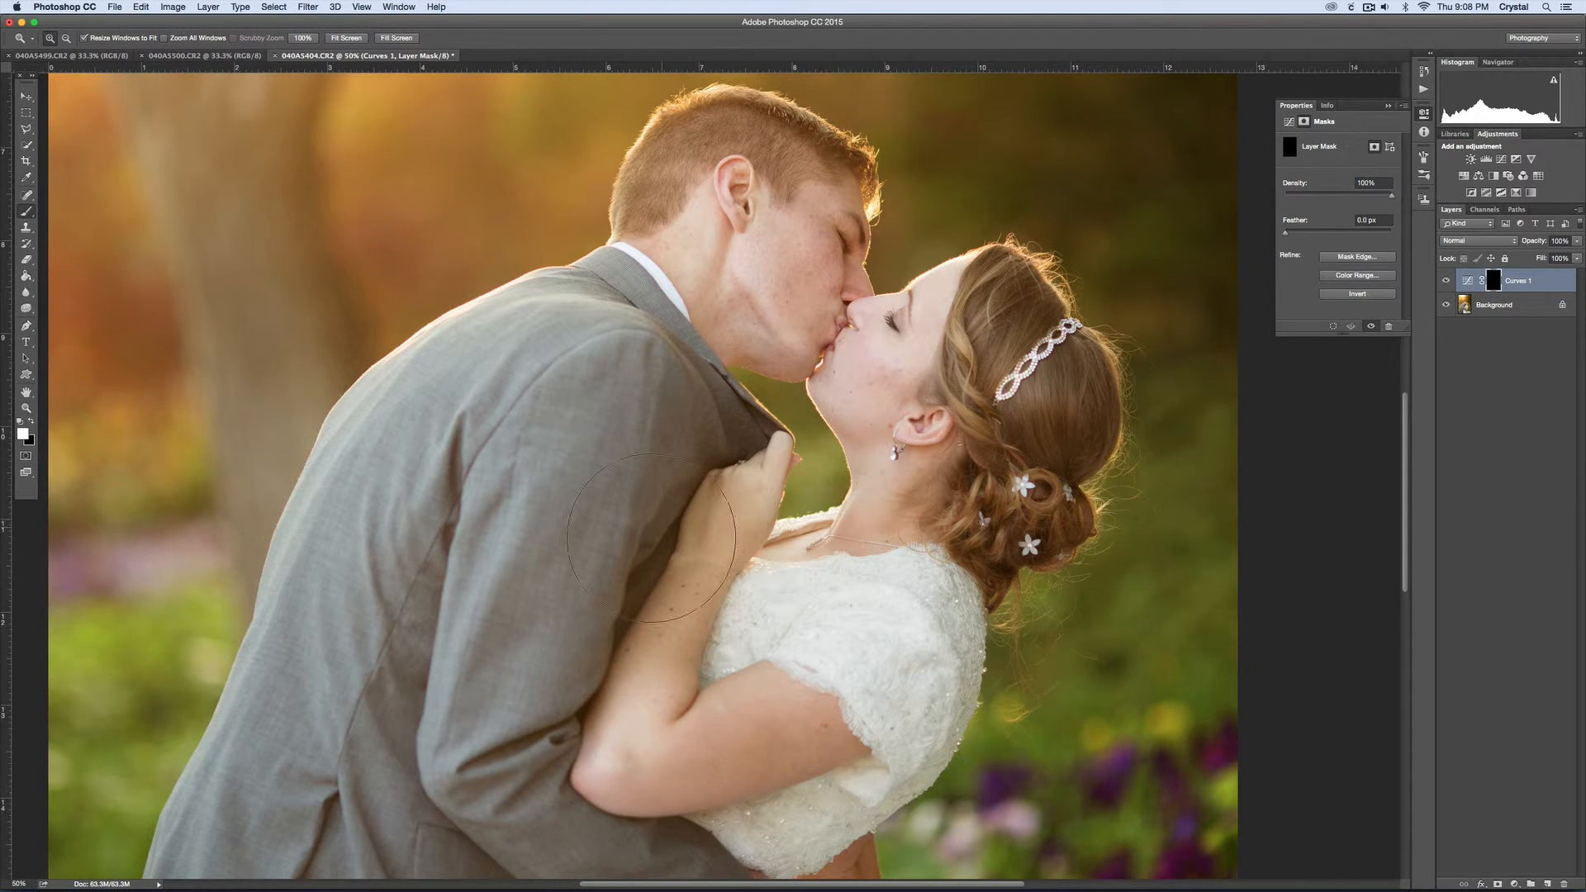
{"action": "key", "text": "bracketleft"}
{"action": "key", "text": "bracketleft"}
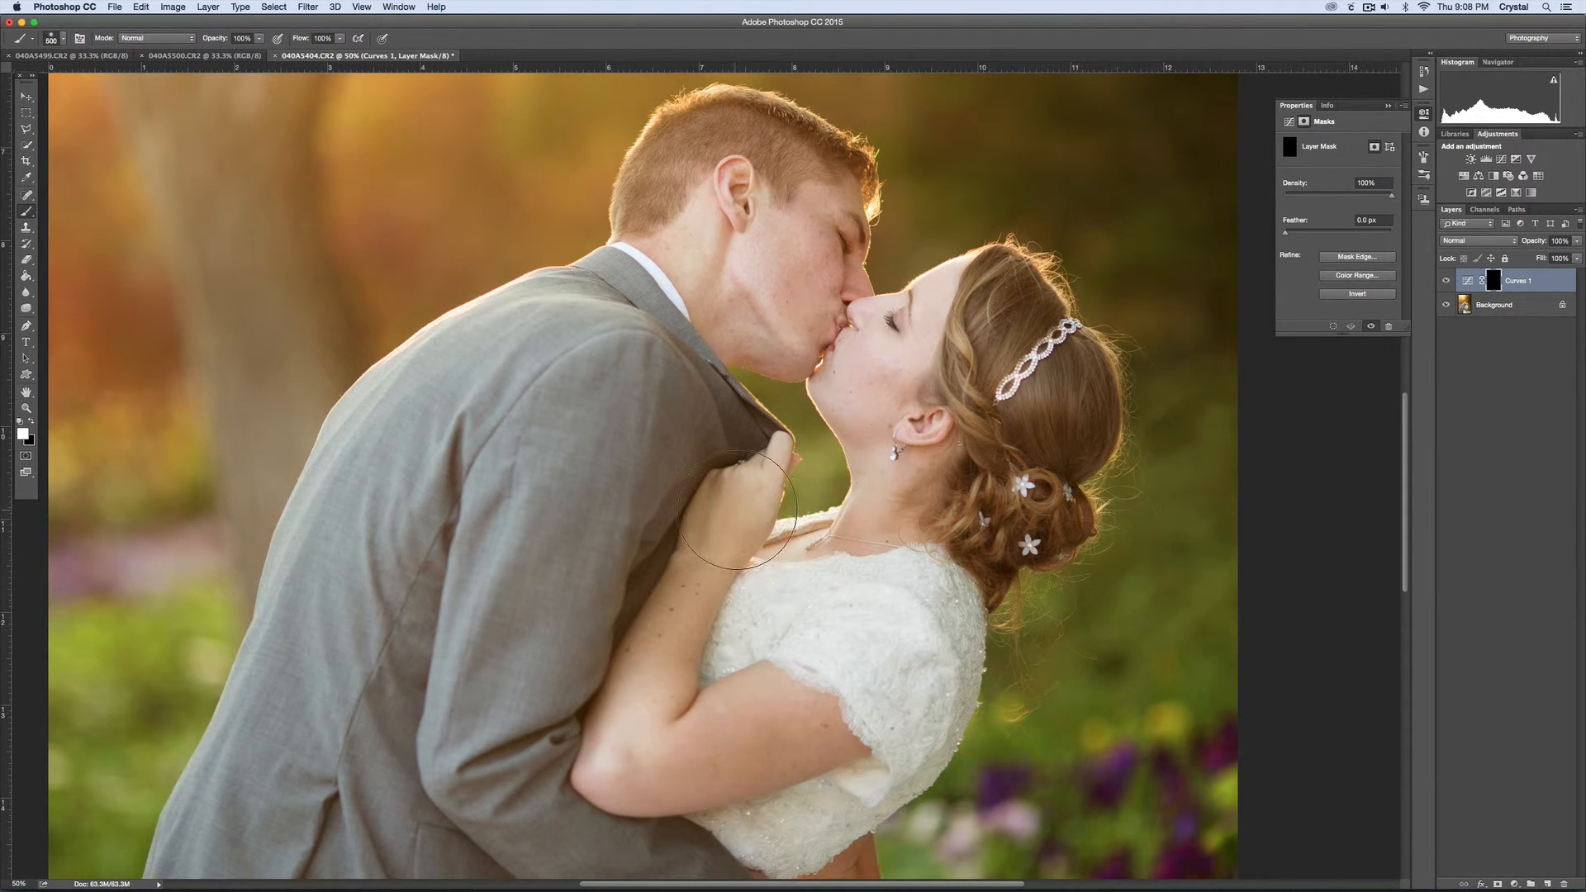
{"action": "left_click_drag", "start_coordinate": [710, 552], "coordinate": [721, 567]}
{"action": "key", "text": "x"}
{"action": "key", "text": "bracketleft"}
{"action": "key", "text": "bracketleft"}
{"action": "key", "text": "bracketleft"}
Check the color correction on the whole portrait and delete the Curves adjustment layer
{"action": "left_click", "coordinate": [28, 408]}
{"action": "left_click", "coordinate": [588, 494], "text": "alt"}
{"action": "left_click", "coordinate": [588, 494], "text": "alt"}
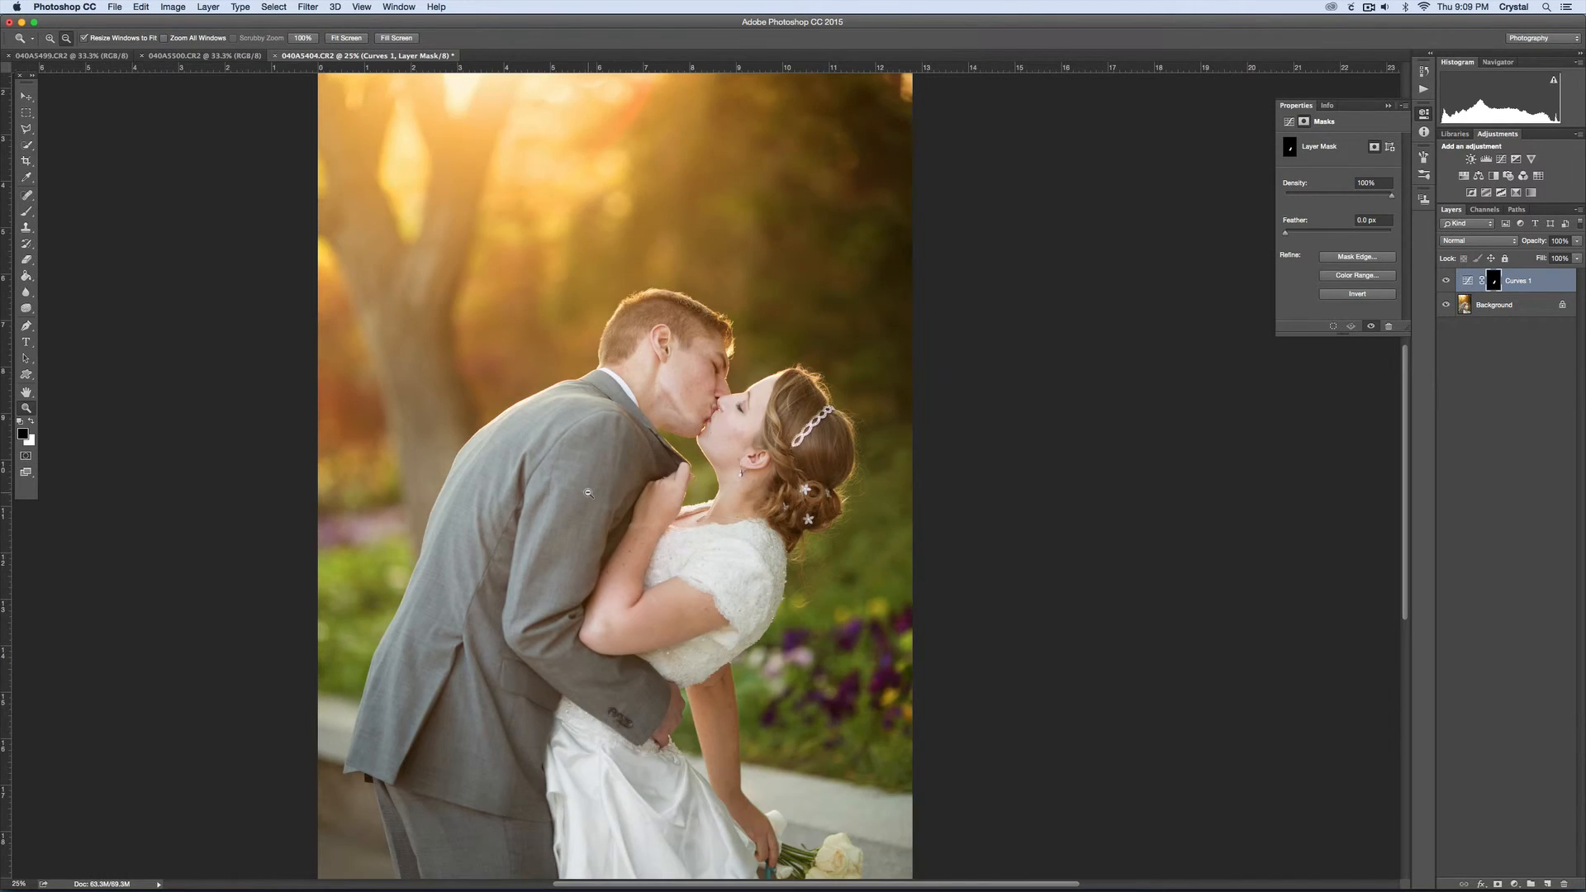
{"action": "left_click", "coordinate": [588, 496], "text": "alt"}
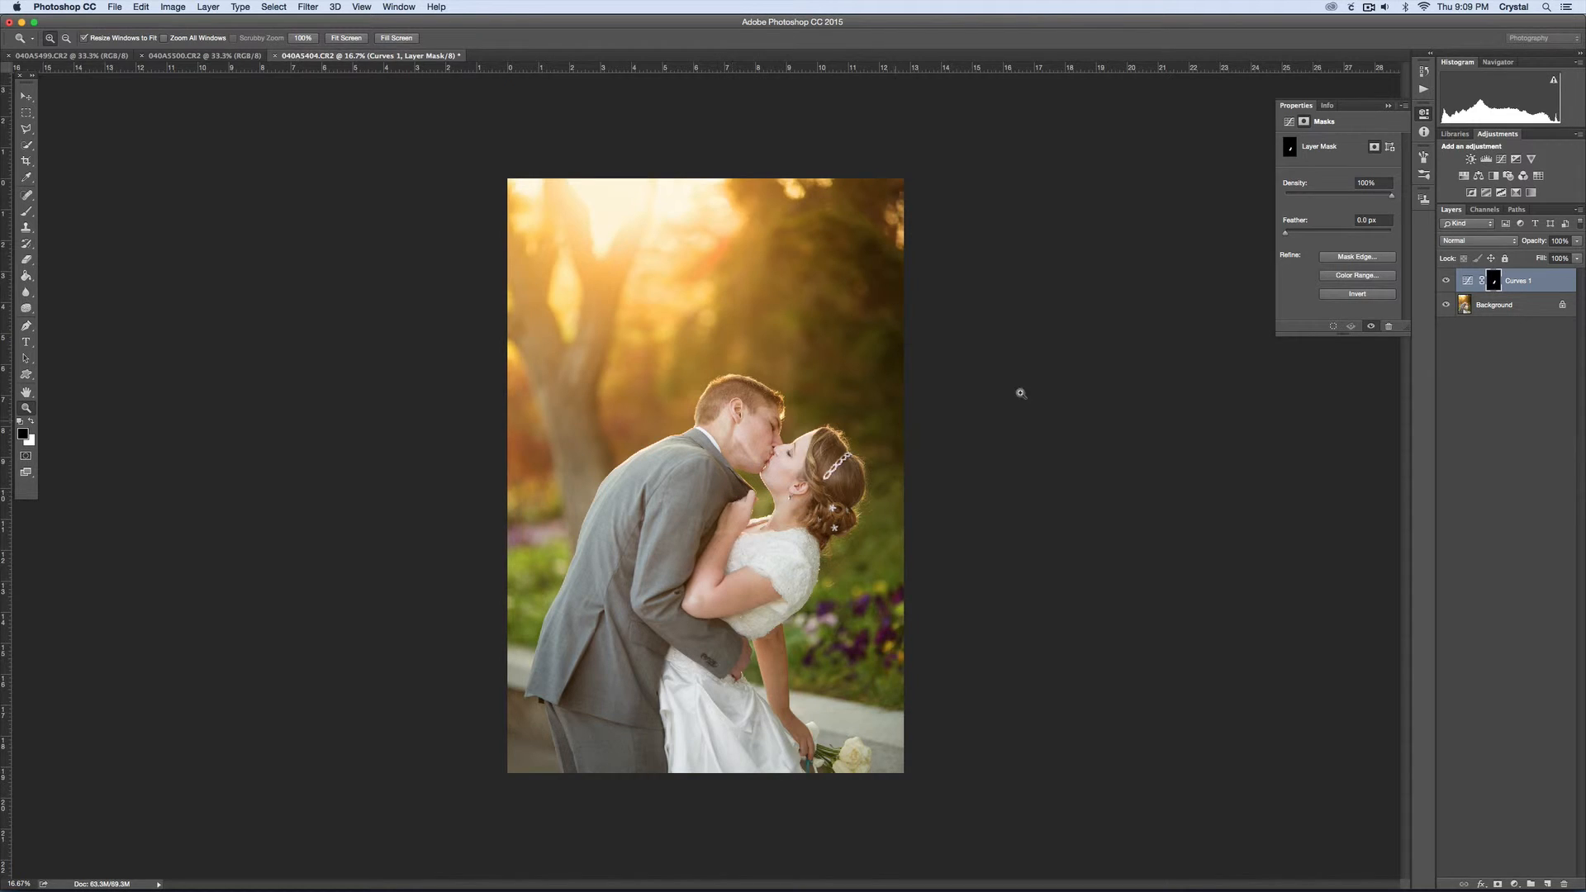
{"action": "left_click", "coordinate": [818, 444]}
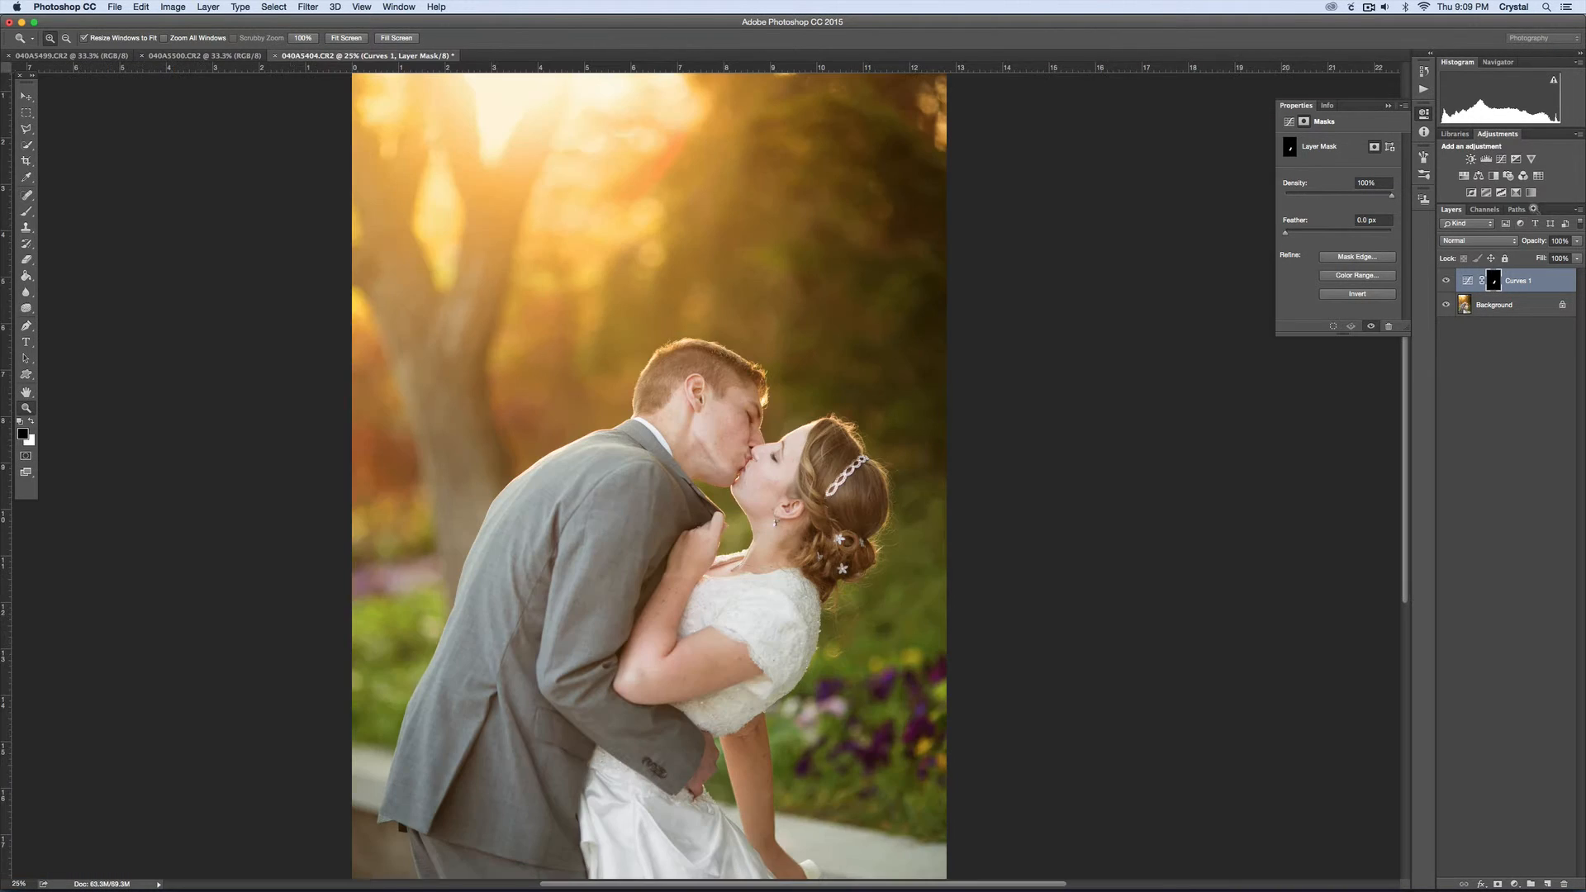
{"action": "key", "text": "BackSpace"}
Try the Summer Warming action on the portrait and delete its Summer Warmth layer
{"action": "left_click", "coordinate": [1422, 90]}
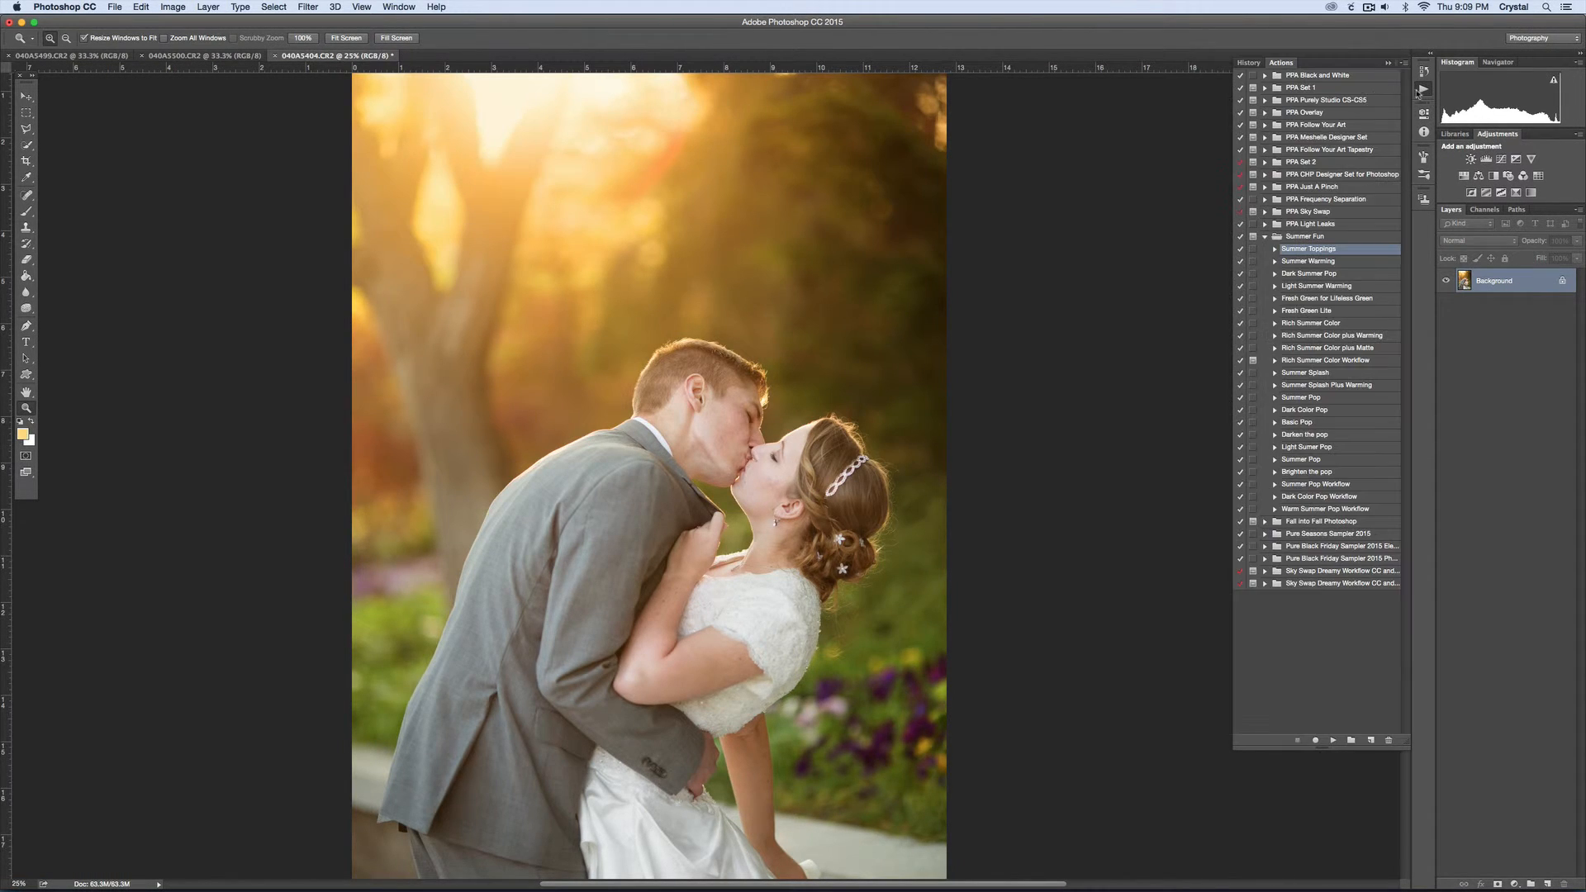
{"action": "left_click", "coordinate": [1322, 261]}
{"action": "left_click", "coordinate": [1332, 740]}
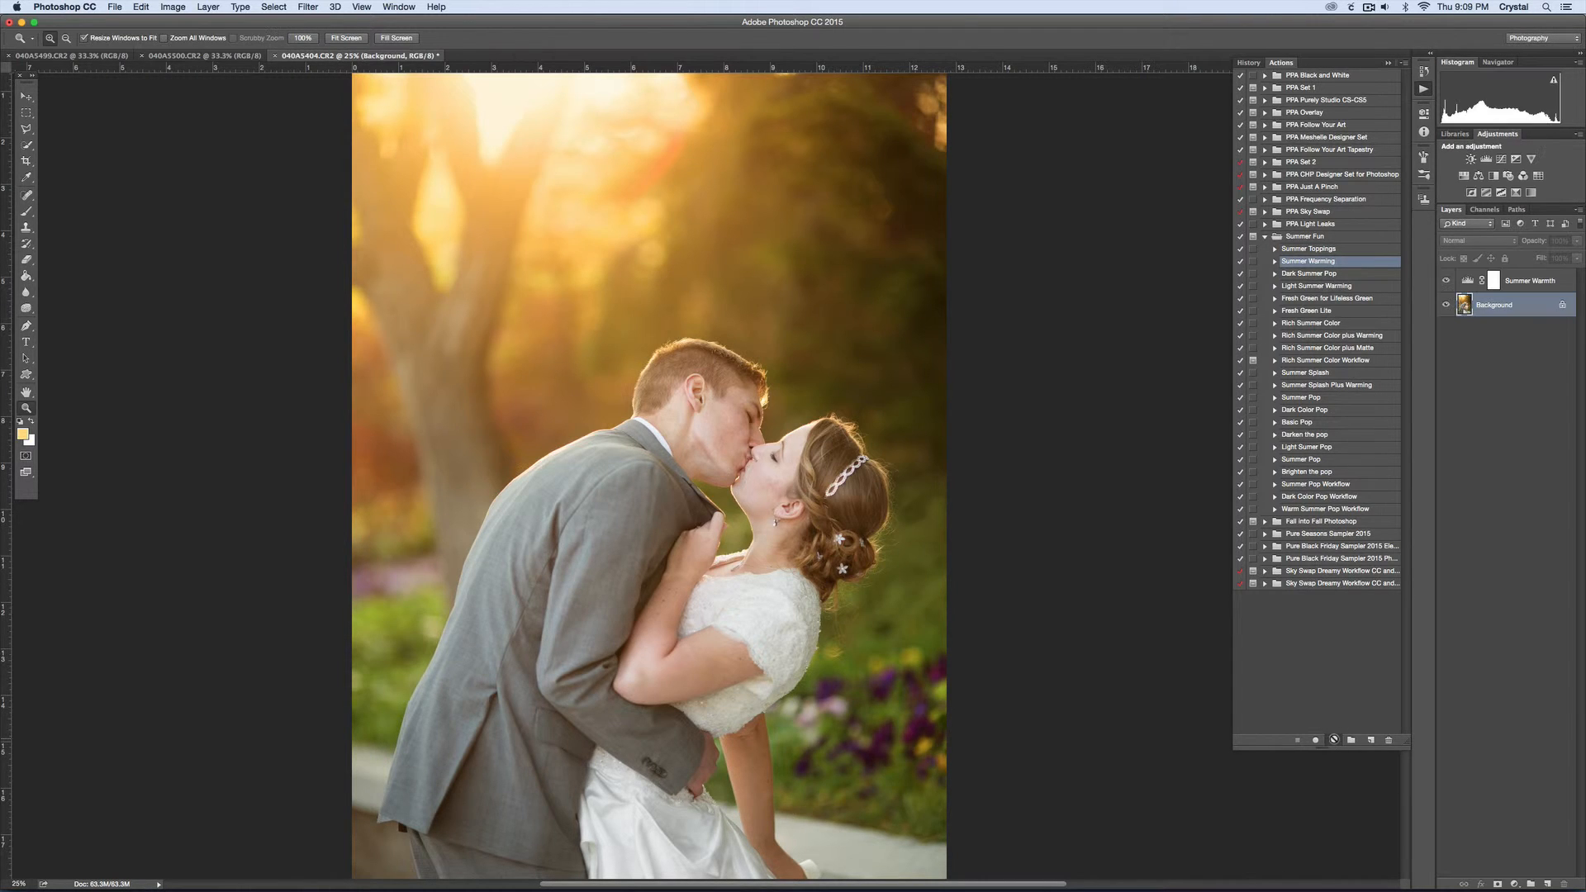
{"action": "left_click", "coordinate": [1524, 285]}
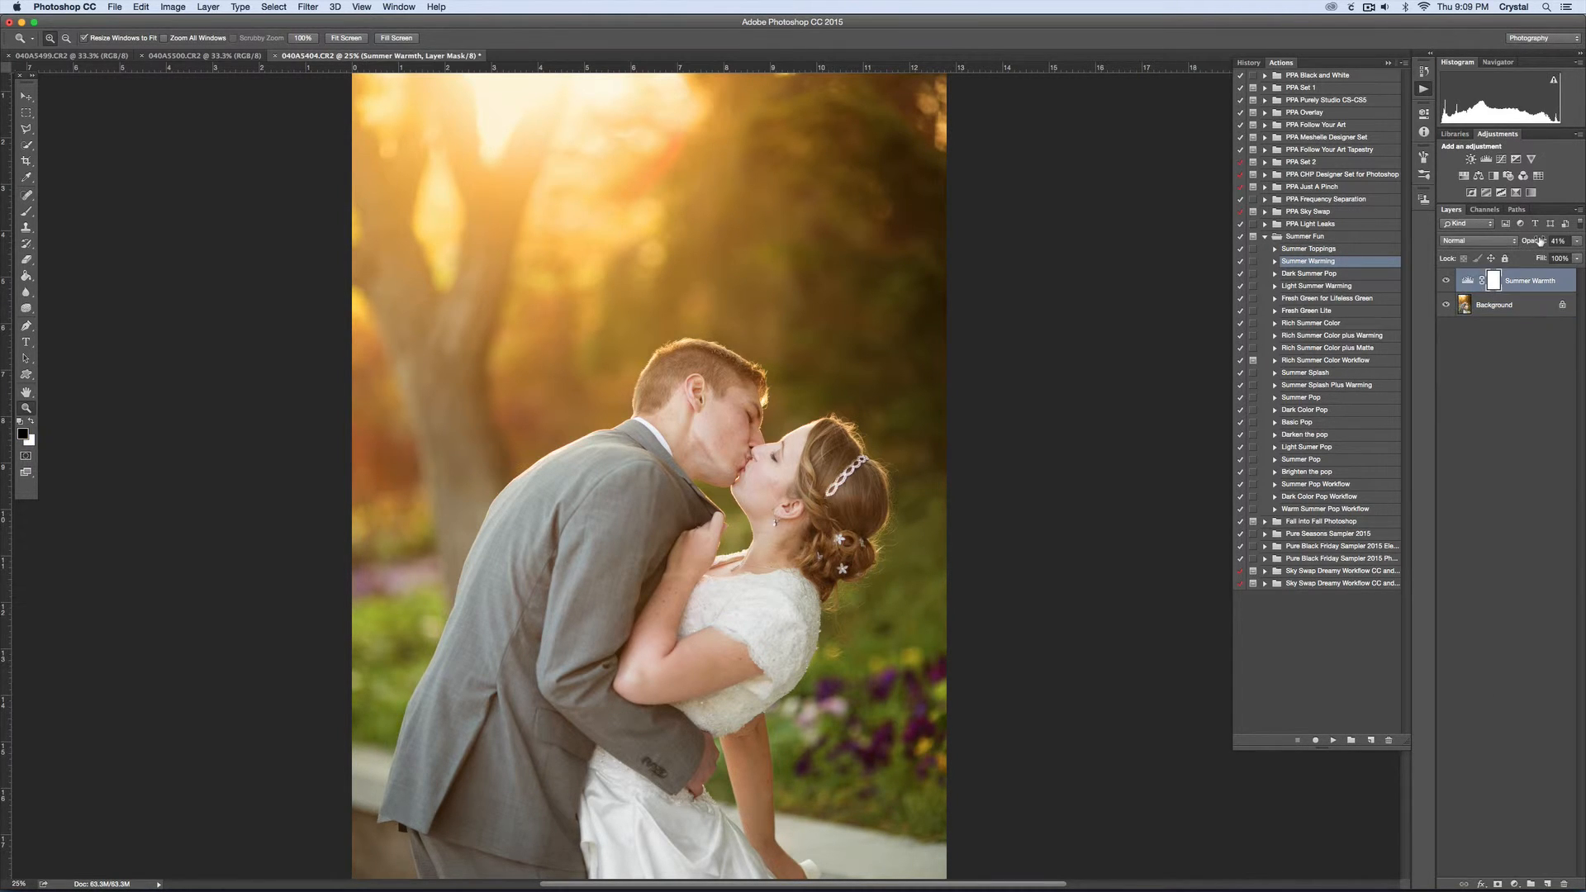
{"action": "key", "text": "BackSpace"}
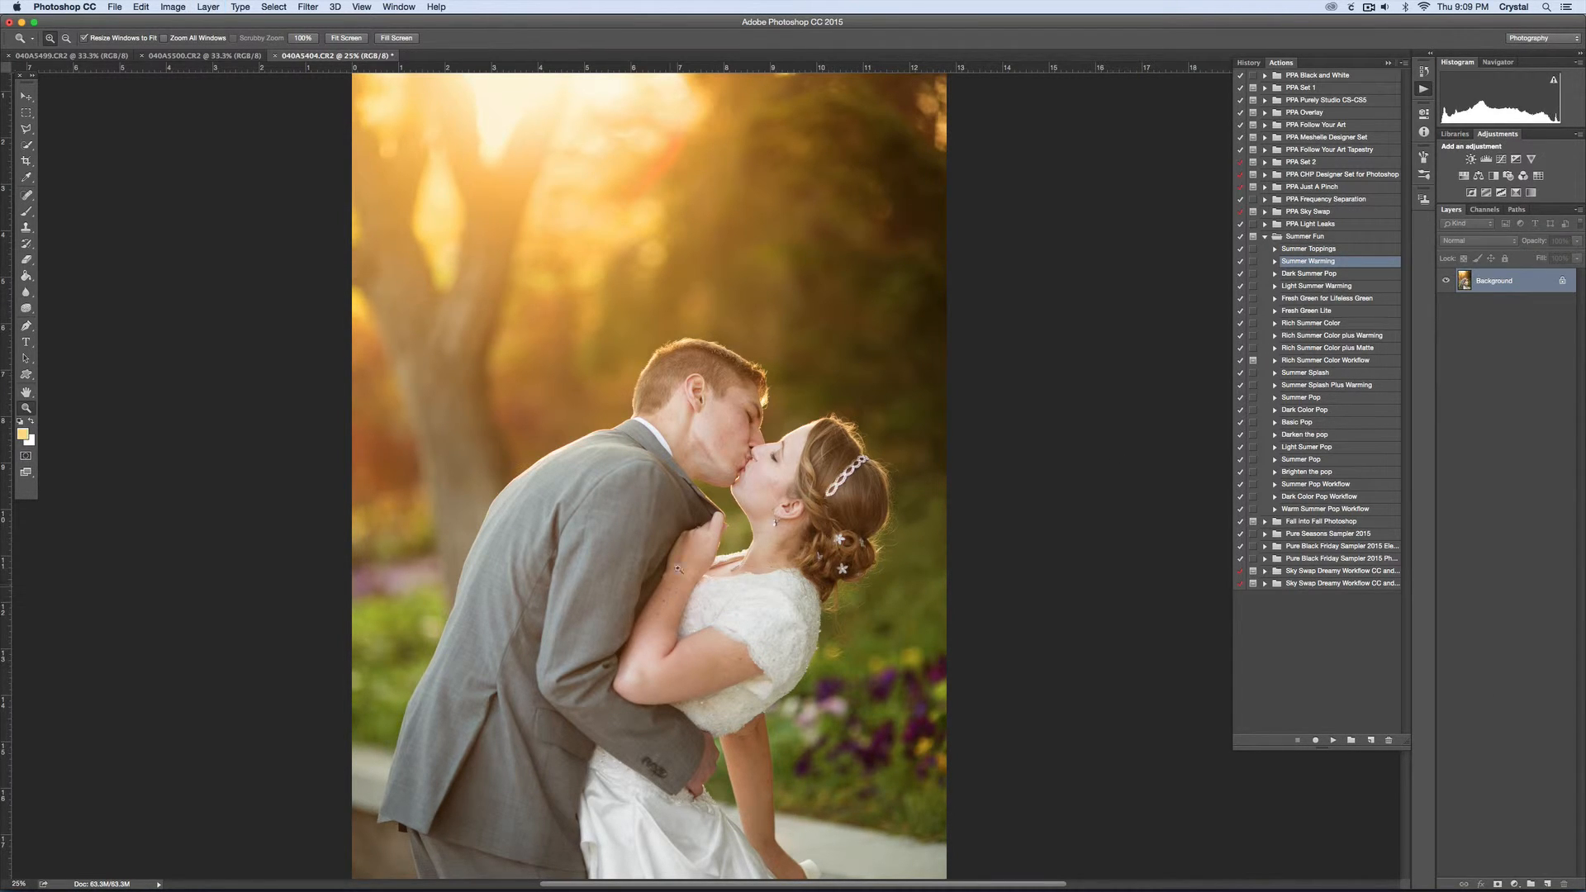
Duplicate the Background layer for retouching the couple's faces
{"action": "left_click", "coordinate": [743, 460]}
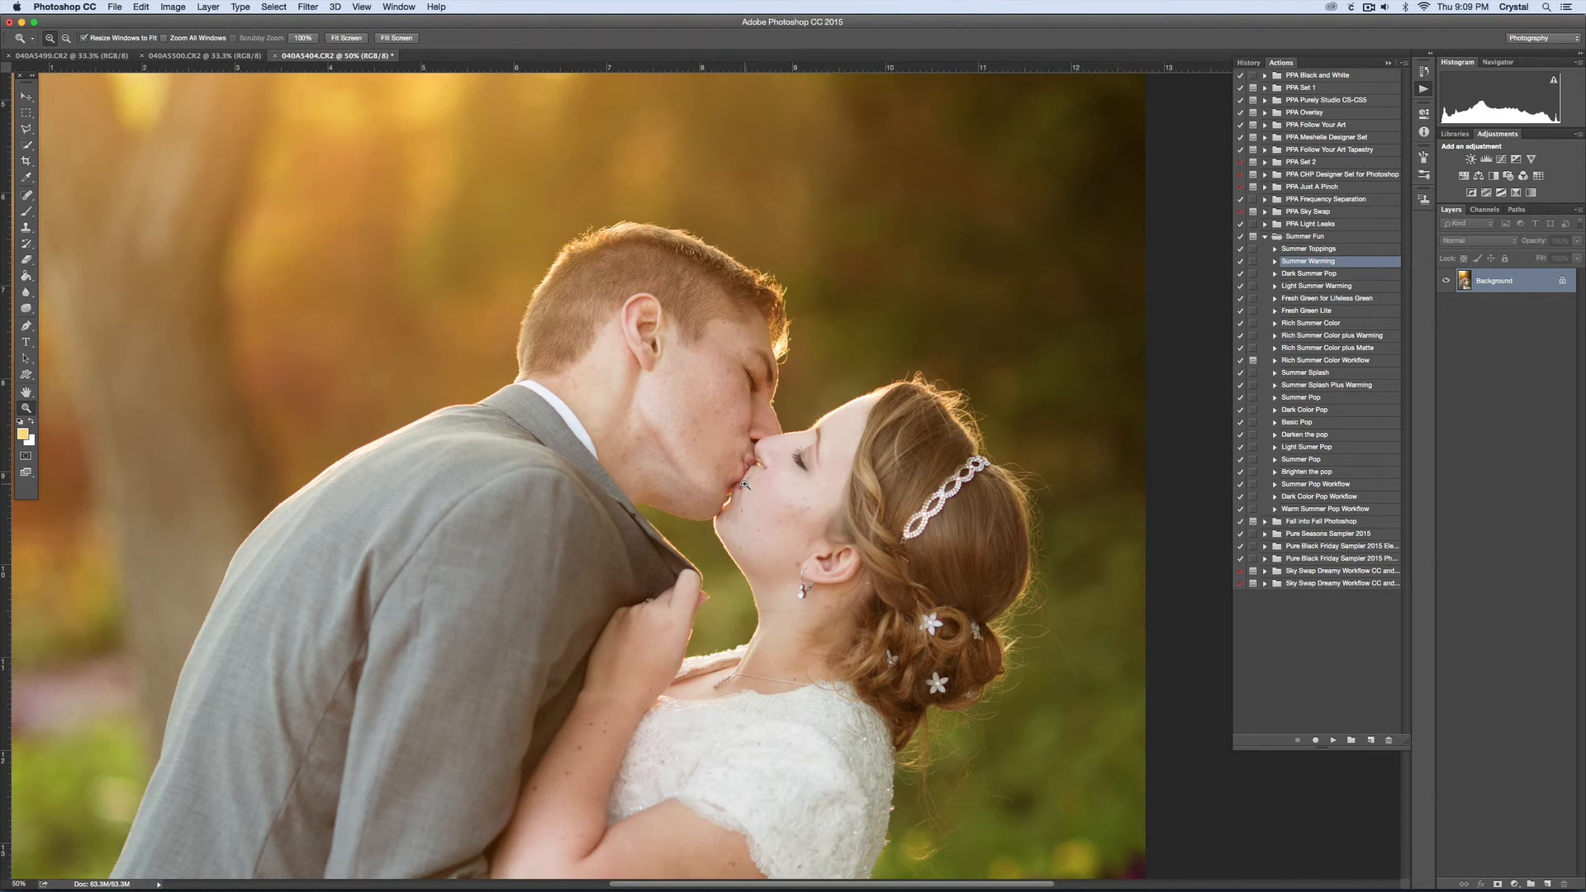
{"action": "left_click", "coordinate": [745, 485]}
{"action": "left_click", "coordinate": [743, 490]}
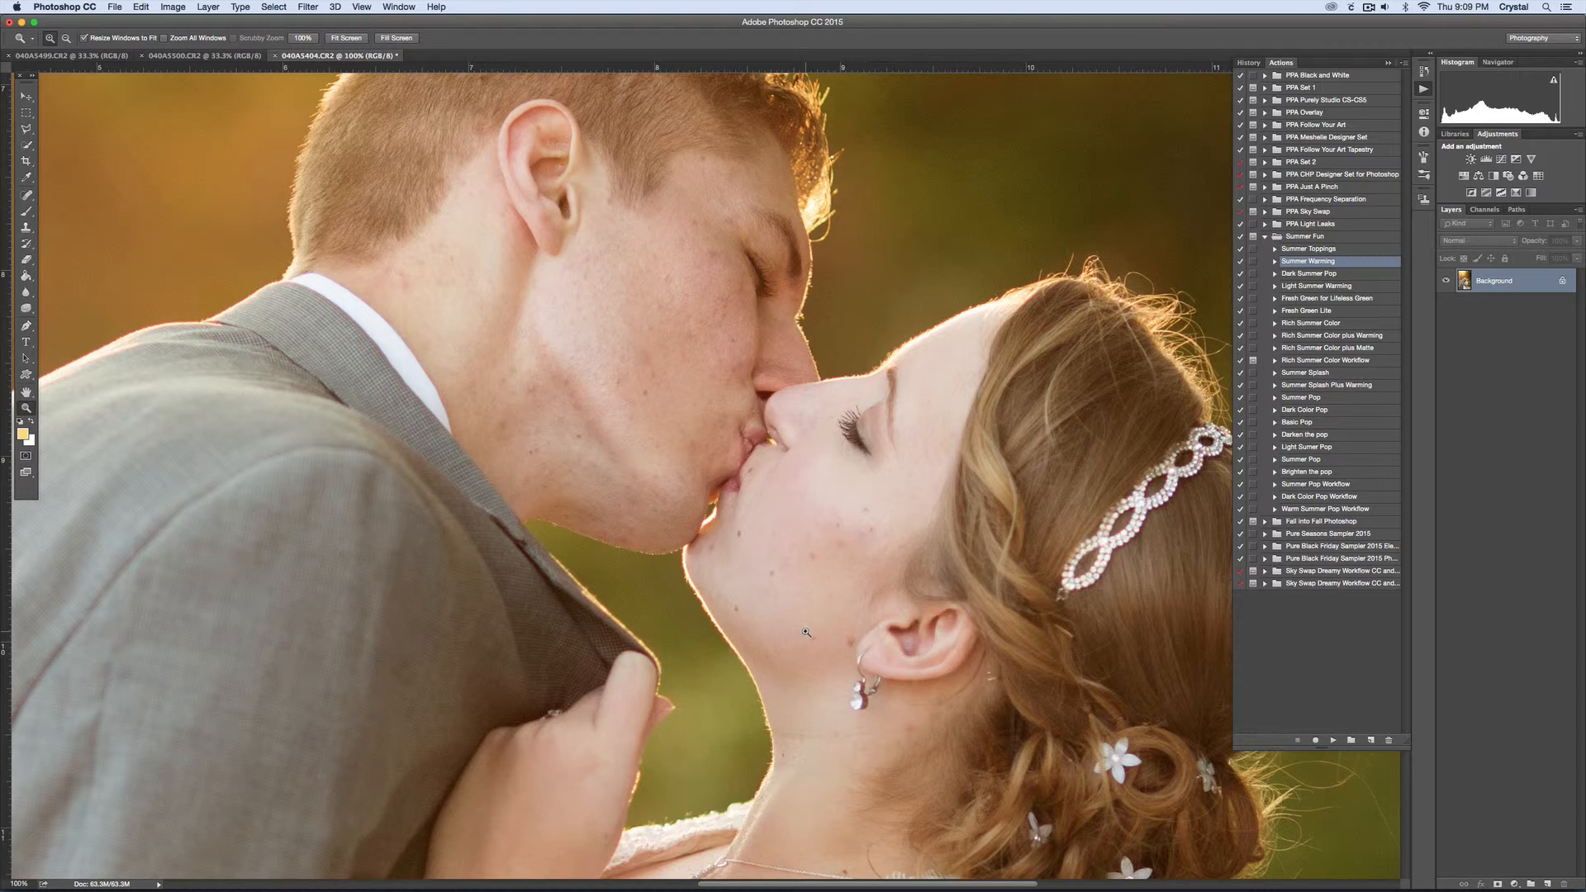
{"action": "key", "text": "super+j"}
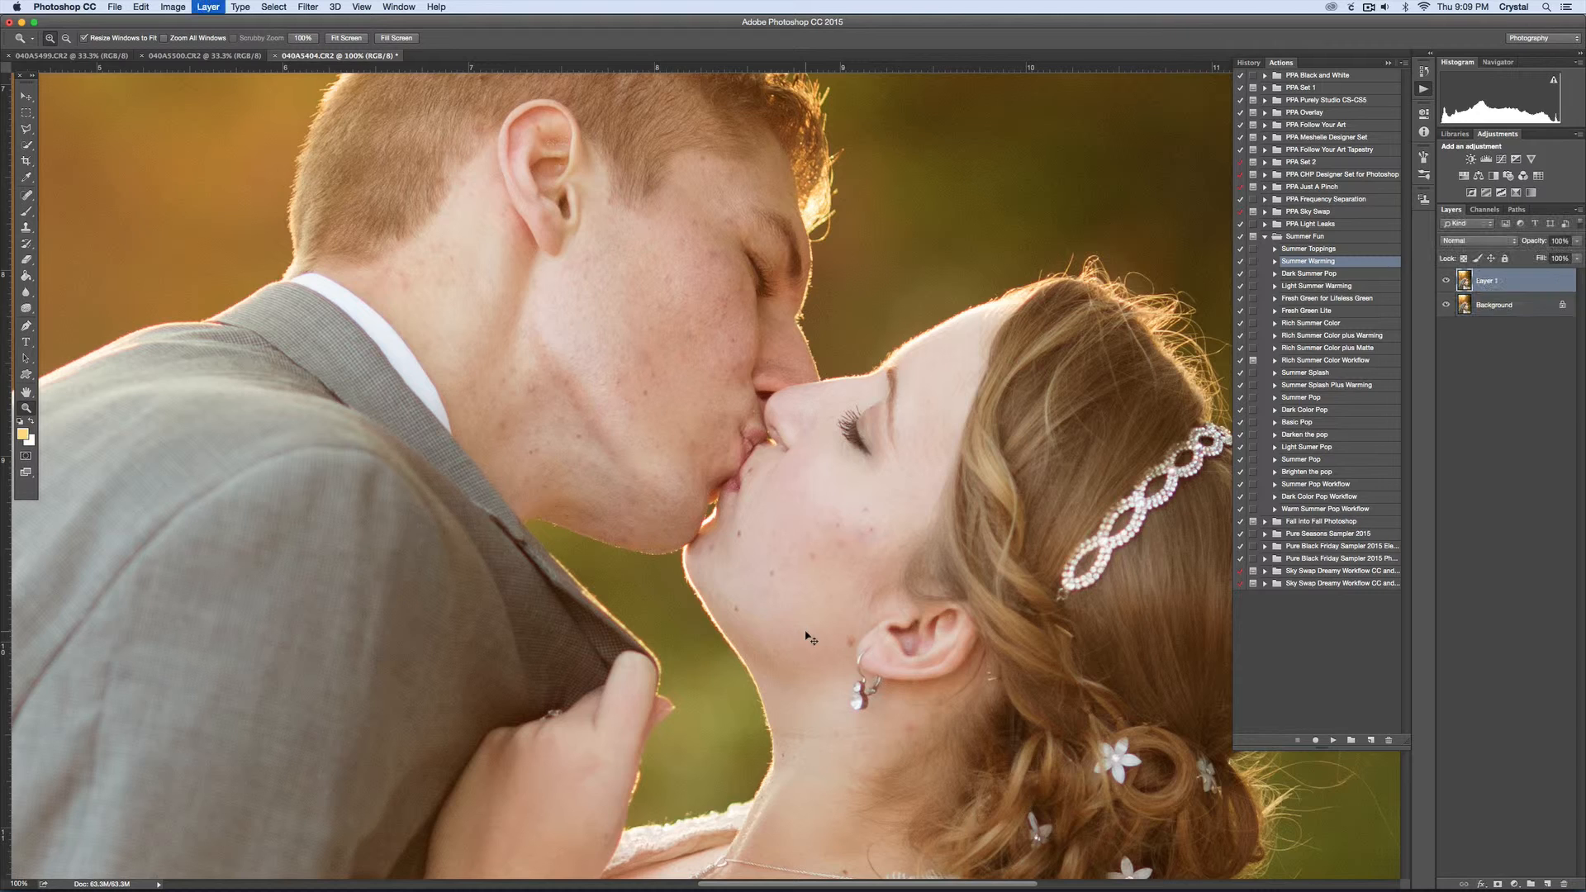
Heal the blemishes on the bride's cheek, chin and neck with a small content-aware Spot Healing Brush
{"action": "left_click", "coordinate": [26, 194]}
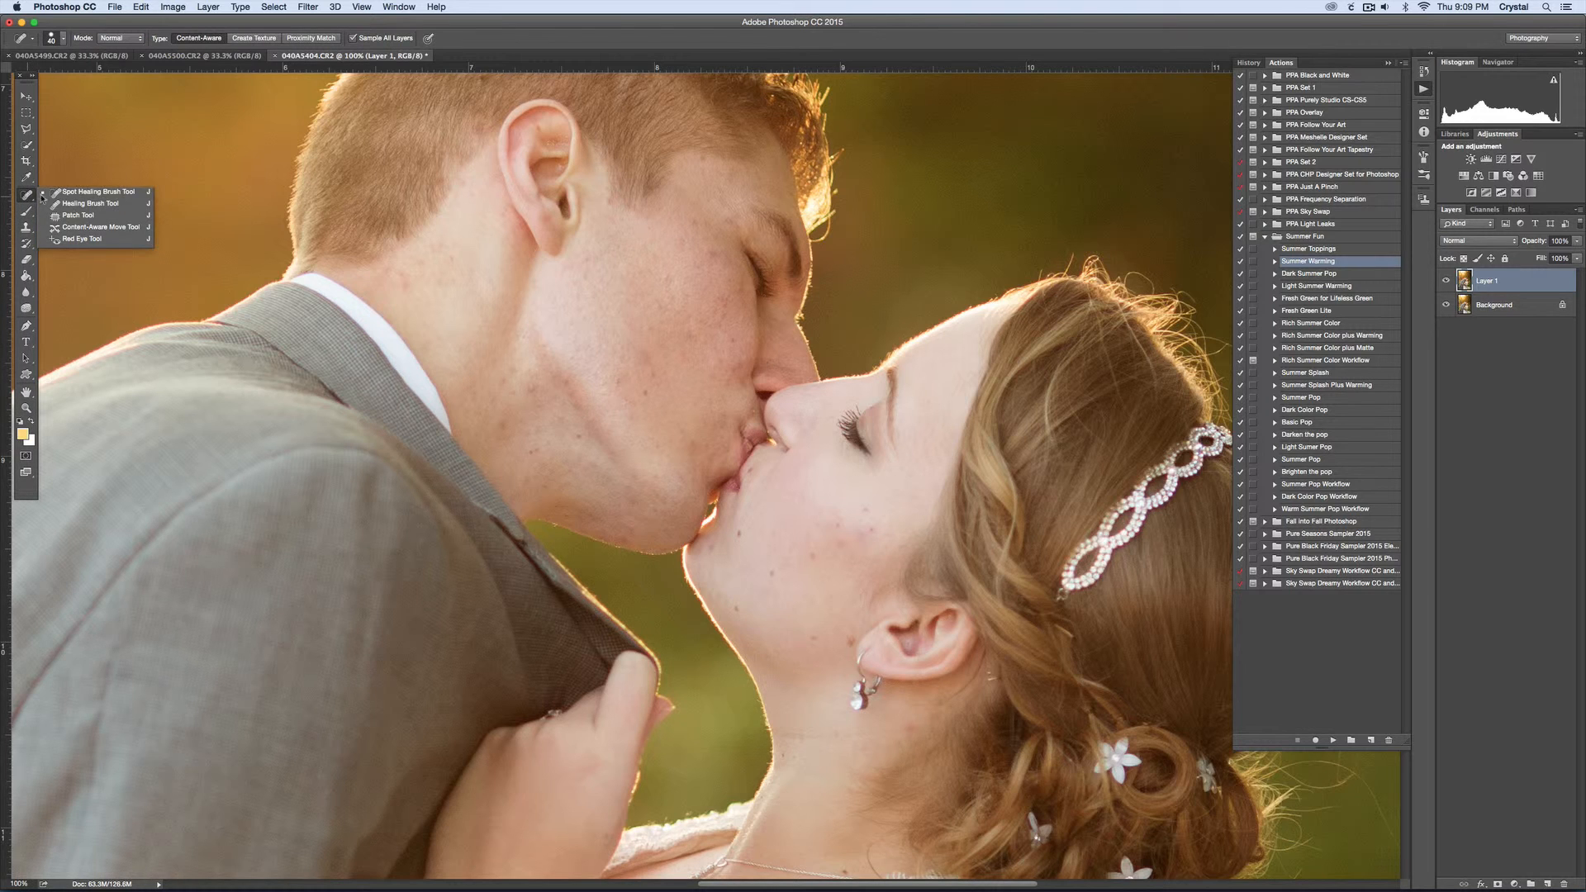
{"action": "left_click", "coordinate": [82, 196]}
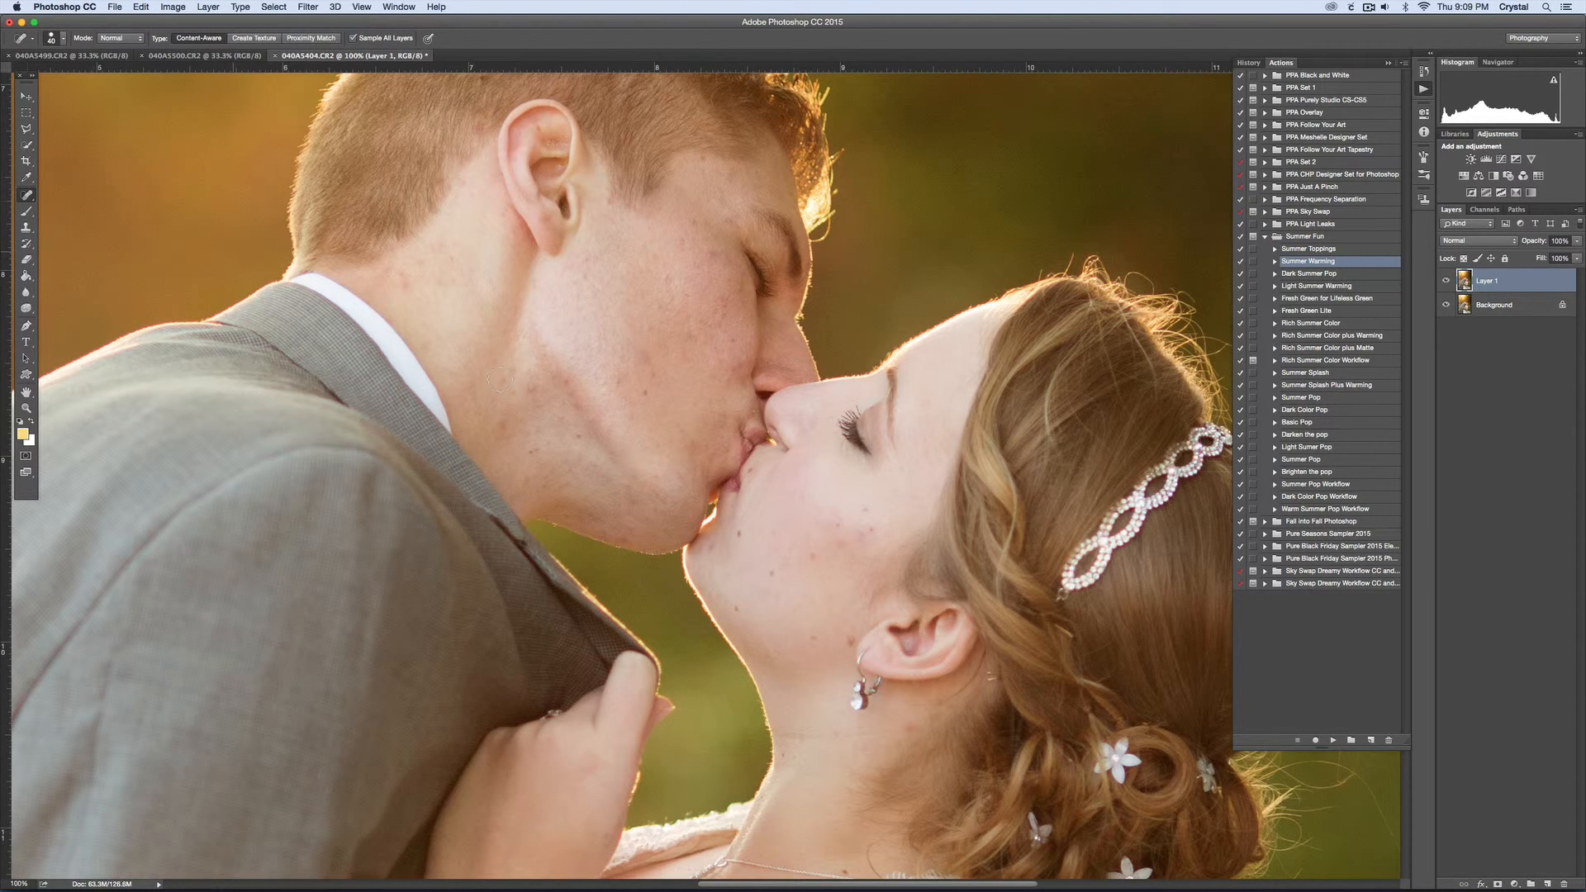
{"action": "key", "text": "bracketleft"}
{"action": "key", "text": "bracketleft"}
{"action": "key", "text": "bracketleft"}
{"action": "left_click", "coordinate": [868, 529]}
{"action": "left_click", "coordinate": [852, 534]}
{"action": "left_click", "coordinate": [837, 533]}
{"action": "key", "text": "bracketright"}
{"action": "key", "text": "bracketright"}
{"action": "left_click", "coordinate": [835, 735]}
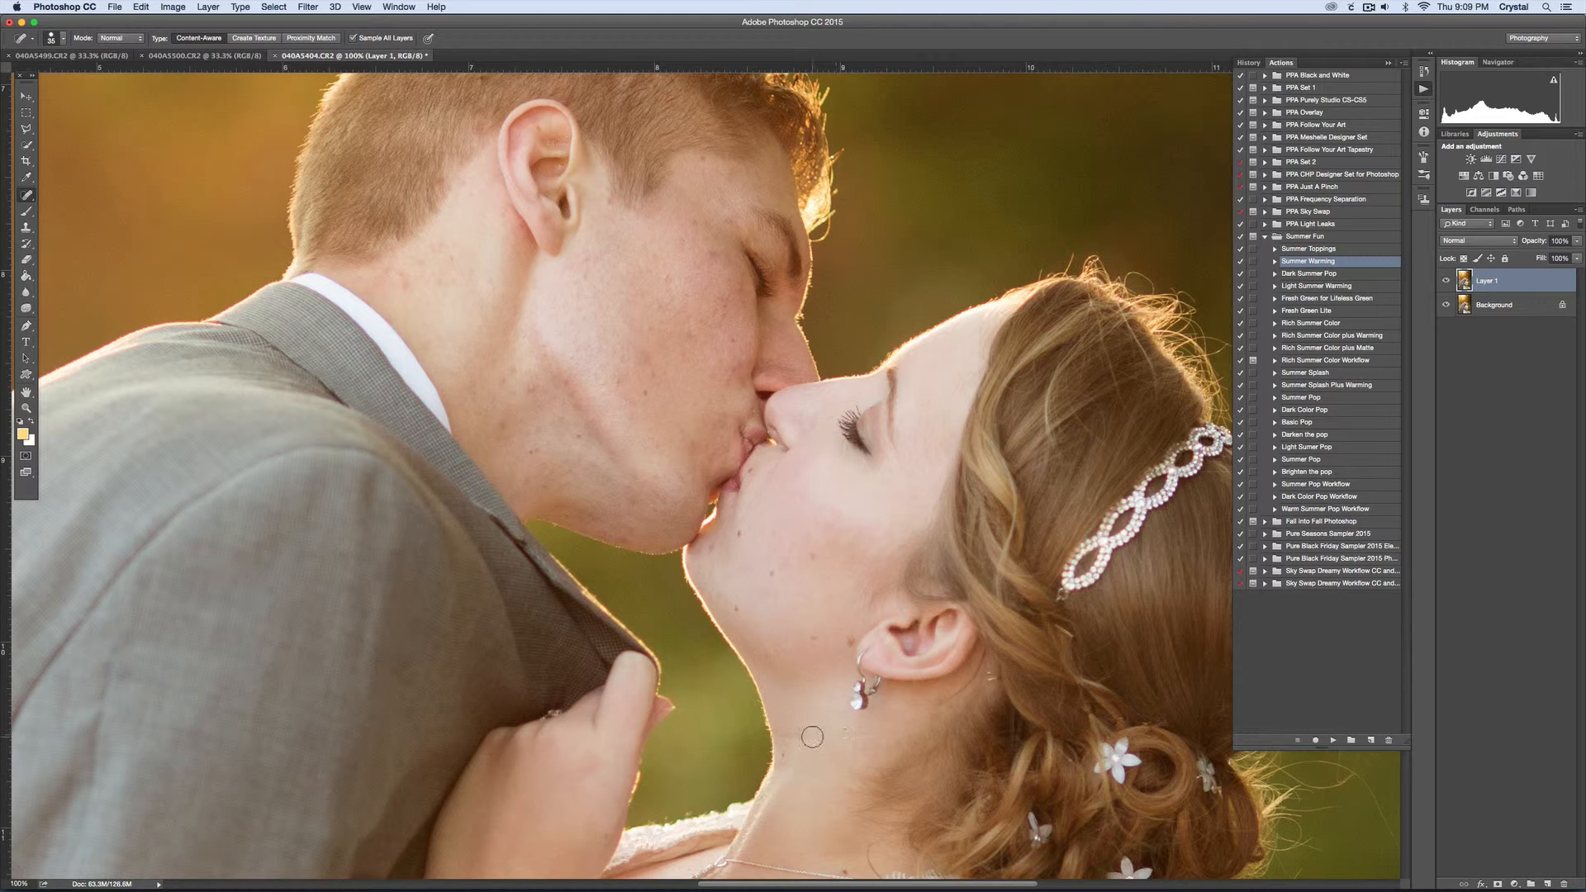
{"action": "left_click", "coordinate": [723, 575]}
{"action": "left_click", "coordinate": [785, 469]}
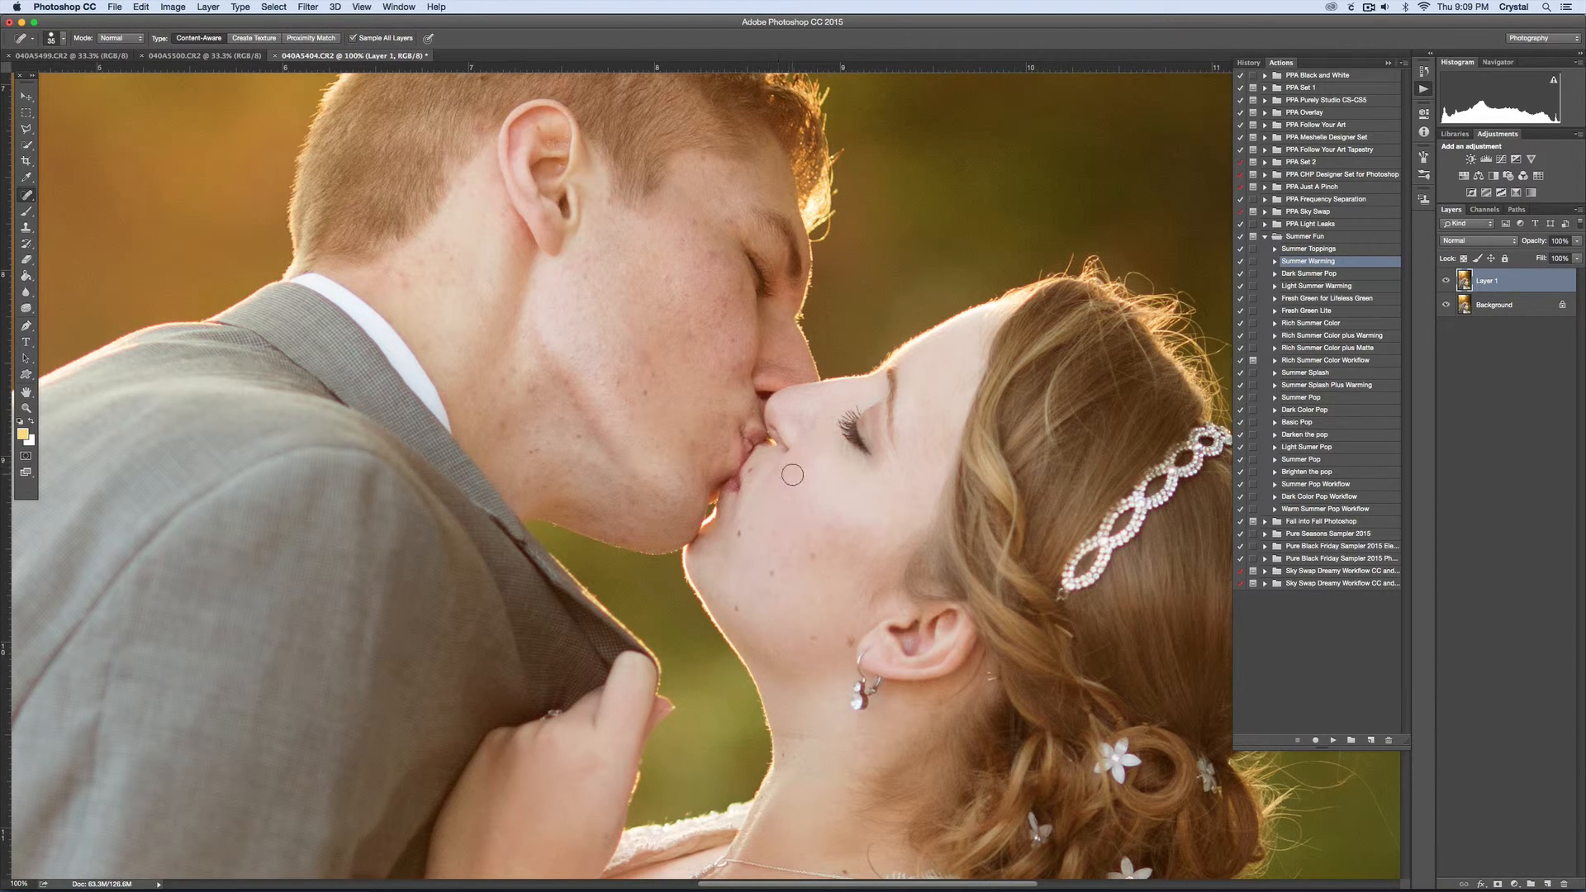
Heal the blemishes across the groom's neck, jaw and cheek with the Spot Healing Brush, using a slightly larger brush for the face
{"action": "left_click", "coordinate": [690, 235]}
{"action": "left_click", "coordinate": [464, 202]}
{"action": "left_click", "coordinate": [436, 255]}
{"action": "left_click", "coordinate": [400, 287]}
{"action": "left_click", "coordinate": [414, 262]}
{"action": "left_click", "coordinate": [439, 287]}
{"action": "left_click", "coordinate": [436, 343]}
{"action": "left_click", "coordinate": [535, 389]}
{"action": "left_click", "coordinate": [526, 384]}
{"action": "key", "text": "bracketright"}
{"action": "left_click", "coordinate": [534, 446]}
{"action": "left_click", "coordinate": [565, 431]}
{"action": "left_click", "coordinate": [524, 472]}
{"action": "left_click", "coordinate": [627, 478]}
{"action": "left_click", "coordinate": [673, 471]}
{"action": "left_click", "coordinate": [684, 439]}
{"action": "left_click", "coordinate": [638, 390]}
{"action": "left_click", "coordinate": [653, 365]}
{"action": "left_click", "coordinate": [618, 377]}
{"action": "left_click", "coordinate": [655, 320]}
{"action": "left_click", "coordinate": [541, 358]}
{"action": "left_click", "coordinate": [568, 390]}
{"action": "left_click", "coordinate": [687, 333]}
{"action": "left_click", "coordinate": [728, 335]}
{"action": "left_click", "coordinate": [705, 355]}
{"action": "left_click", "coordinate": [709, 345]}
{"action": "left_click", "coordinate": [700, 265]}
{"action": "left_click", "coordinate": [587, 261]}
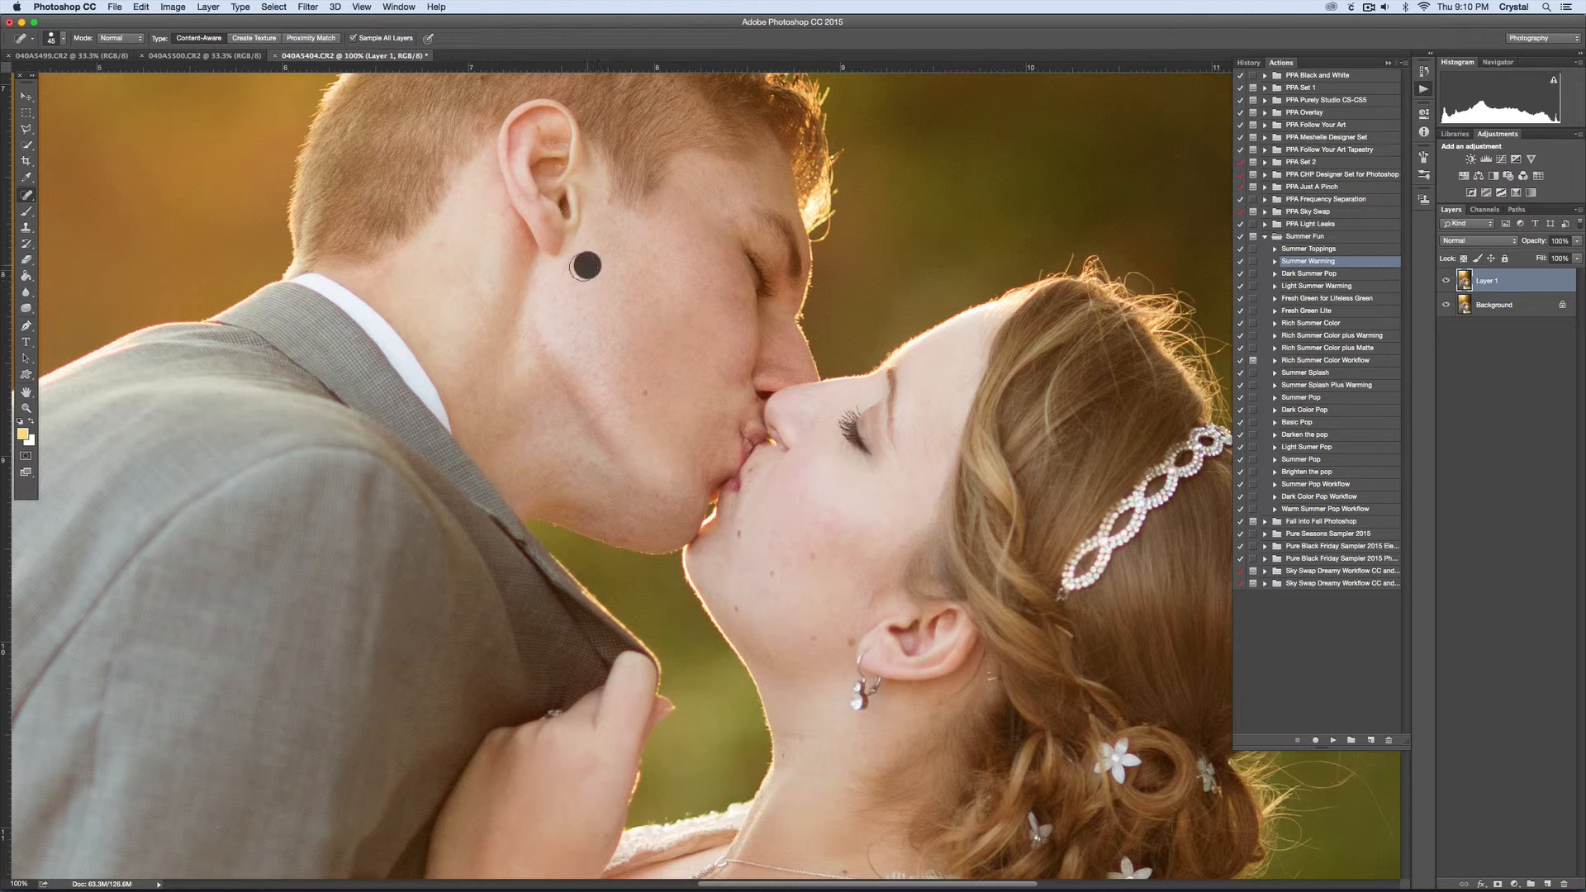
{"action": "left_click", "coordinate": [501, 220]}
{"action": "left_click", "coordinate": [621, 387]}
{"action": "left_click", "coordinate": [568, 391]}
{"action": "left_click", "coordinate": [637, 492]}
{"action": "left_click", "coordinate": [732, 382]}
{"action": "left_click", "coordinate": [693, 311]}
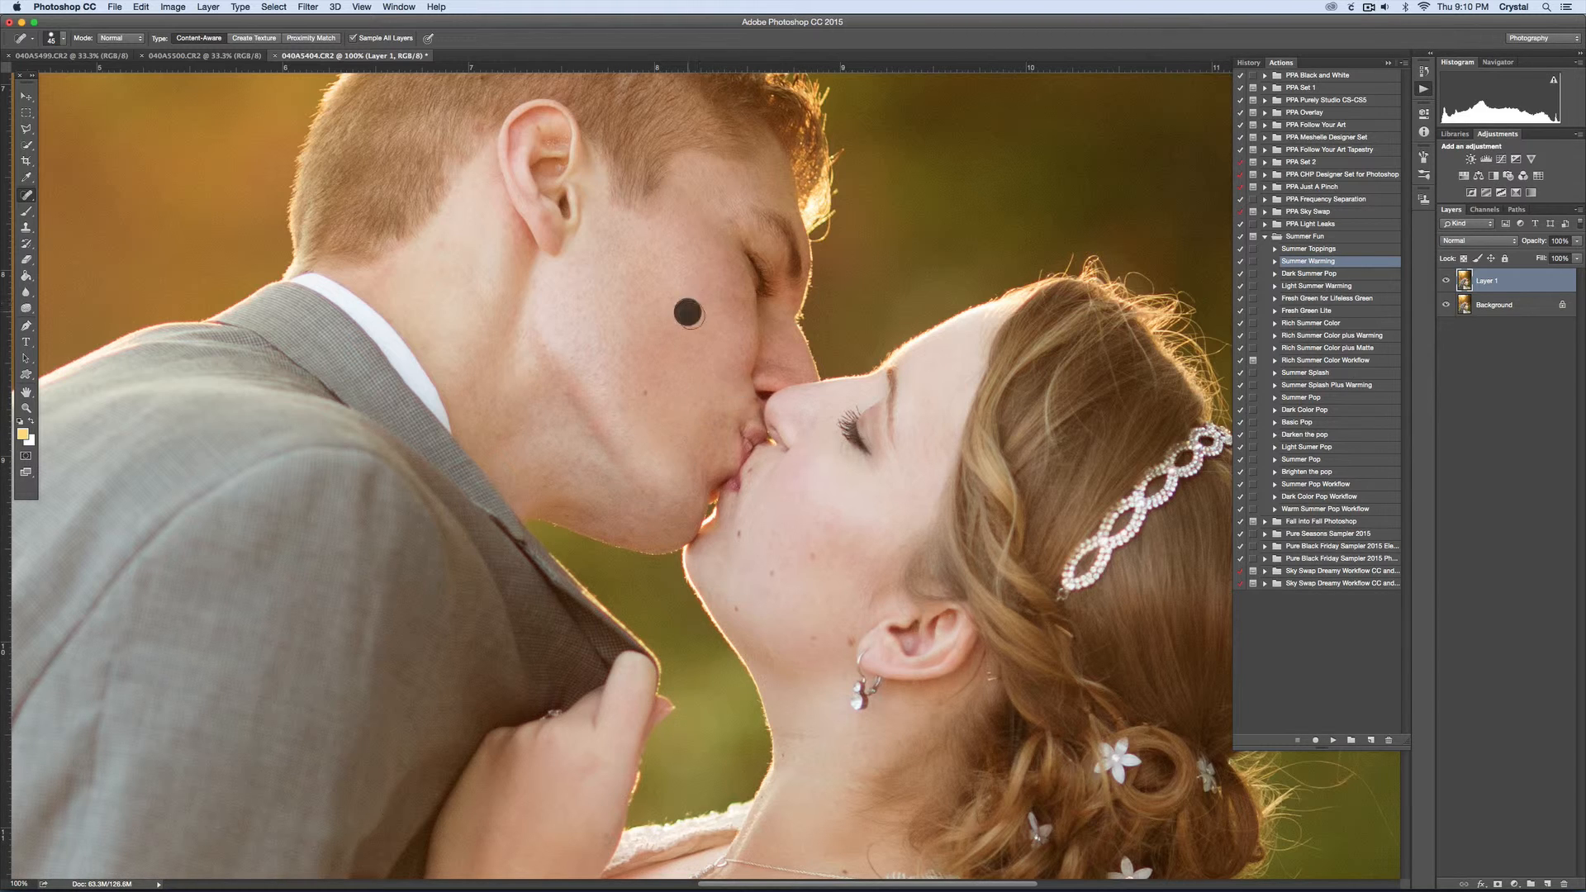
Toggle the retouched layer's visibility to compare the skin, and merge it into the Background
{"action": "left_click", "coordinate": [1447, 282]}
{"action": "left_click", "coordinate": [1446, 282]}
{"action": "left_click", "coordinate": [1446, 282]}
{"action": "left_click", "coordinate": [1447, 282]}
{"action": "left_click", "coordinate": [1447, 282]}
{"action": "left_click", "coordinate": [1447, 282]}
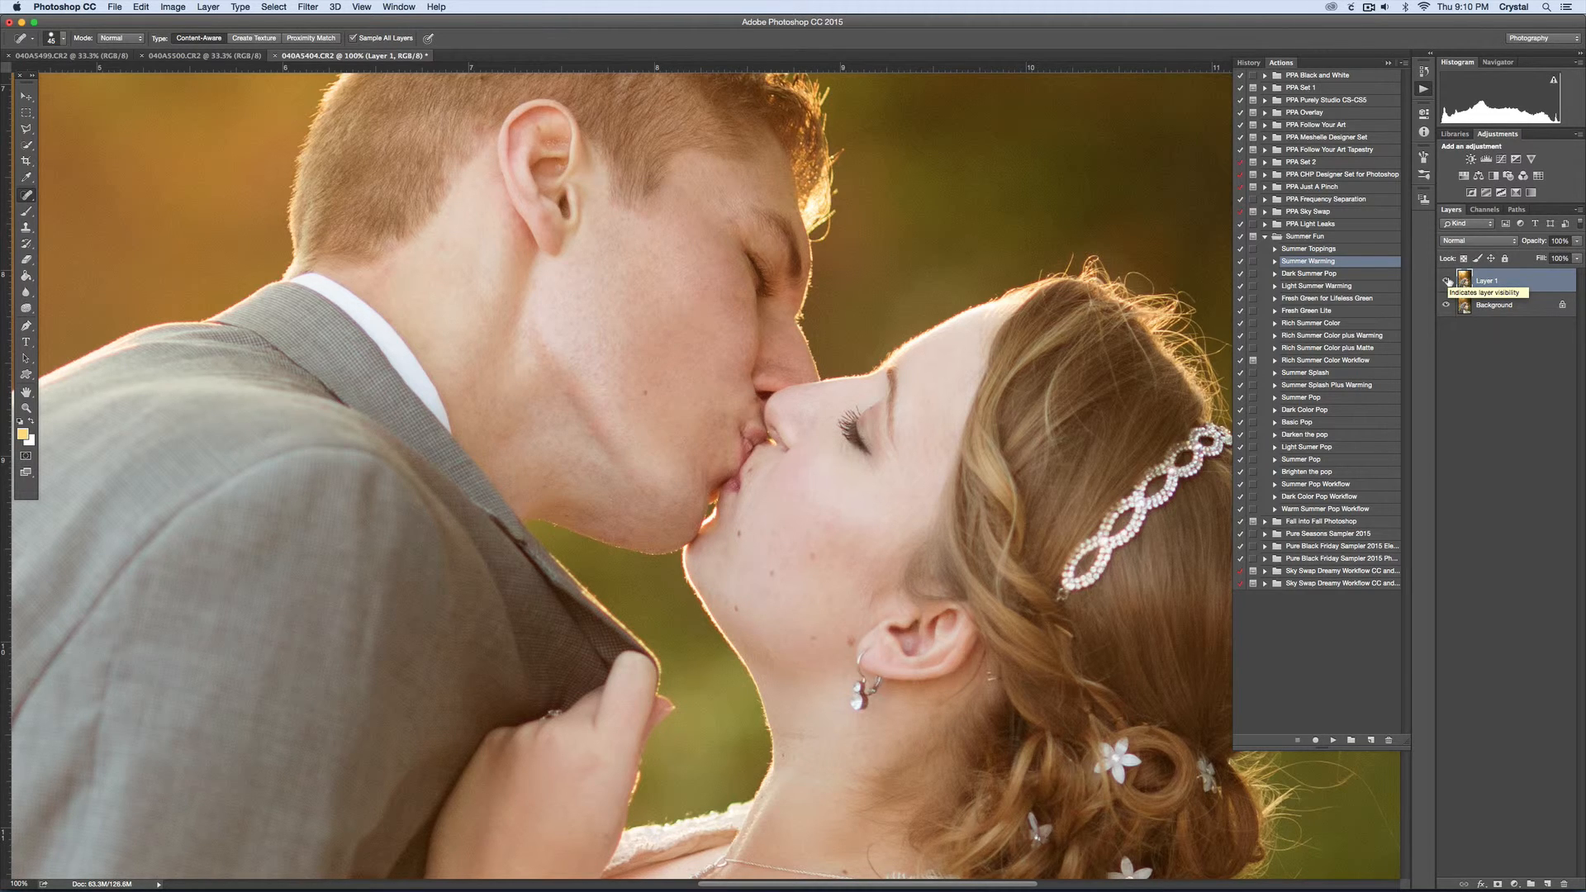
{"action": "key", "text": "super+e"}
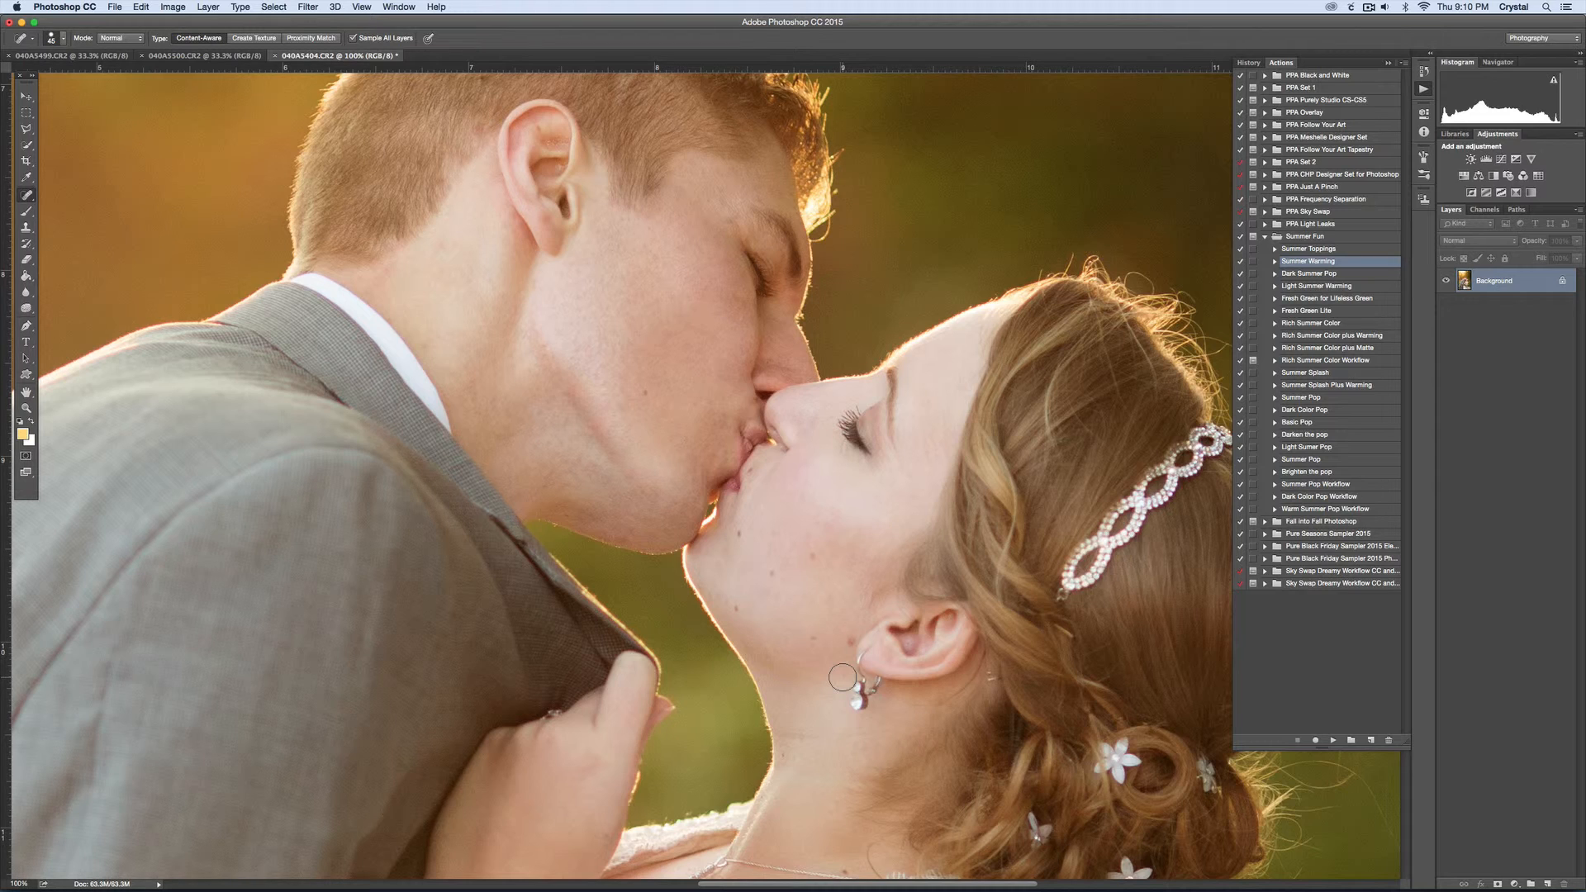
Duplicate the Background layer again and heal the moles on the bride's cheek and chin with a smaller Spot Healing Brush
{"action": "key", "text": "super+j"}
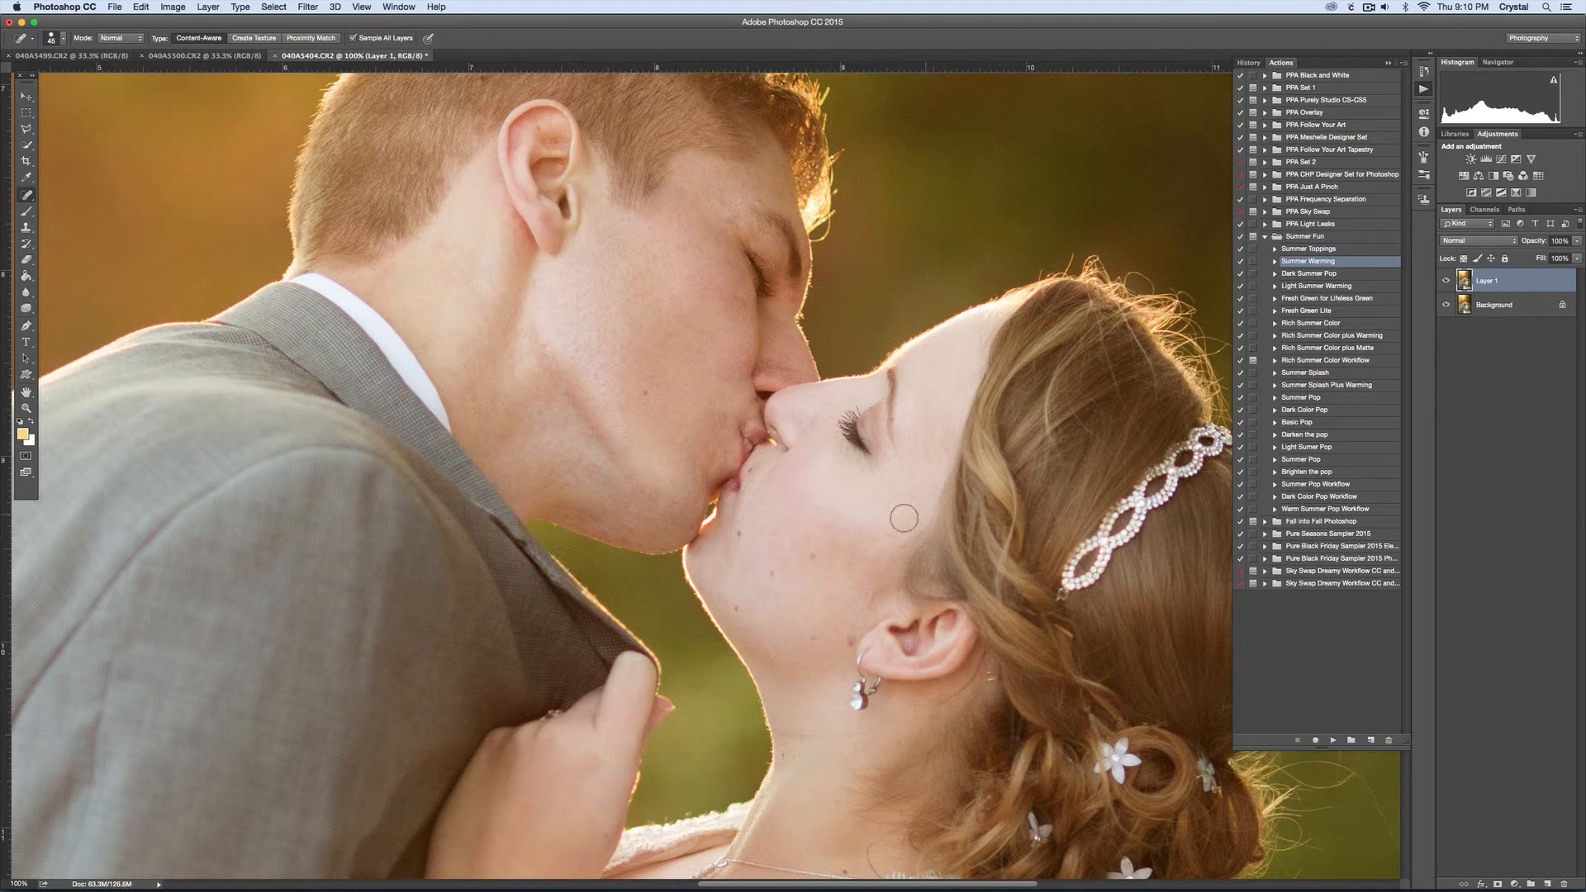
{"action": "key", "text": "bracketleft"}
{"action": "left_click", "coordinate": [813, 555]}
{"action": "key", "text": "bracketleft"}
{"action": "left_click", "coordinate": [812, 555]}
{"action": "left_click", "coordinate": [772, 572]}
{"action": "left_click", "coordinate": [740, 535]}
{"action": "left_click", "coordinate": [737, 608]}
{"action": "left_click", "coordinate": [815, 641]}
{"action": "left_click", "coordinate": [627, 540]}
{"action": "left_click", "coordinate": [849, 533]}
{"action": "left_click", "coordinate": [731, 510]}
{"action": "left_click", "coordinate": [739, 537]}
{"action": "left_click", "coordinate": [731, 528]}
Lower the mole-retouching layer's opacity to 31%, toggling its visibility to compare the softened moles
{"action": "left_click_drag", "start_coordinate": [1534, 241], "coordinate": [1462, 245]}
{"action": "left_click", "coordinate": [1446, 282]}
{"action": "left_click", "coordinate": [1446, 281]}
{"action": "left_click", "coordinate": [1445, 282]}
{"action": "left_click", "coordinate": [1445, 282]}
{"action": "left_click_drag", "start_coordinate": [1534, 242], "coordinate": [1539, 242]}
{"action": "left_click_drag", "start_coordinate": [1540, 242], "coordinate": [1537, 242]}
{"action": "left_click", "coordinate": [1446, 282]}
{"action": "left_click", "coordinate": [1446, 281]}
{"action": "left_click", "coordinate": [1445, 281]}
{"action": "left_click", "coordinate": [1446, 281]}
{"action": "left_click", "coordinate": [1445, 282]}
{"action": "left_click", "coordinate": [1446, 281]}
Review the retouched portrait as a whole
{"action": "left_click", "coordinate": [24, 408]}
{"action": "left_click", "coordinate": [233, 418], "text": "alt"}
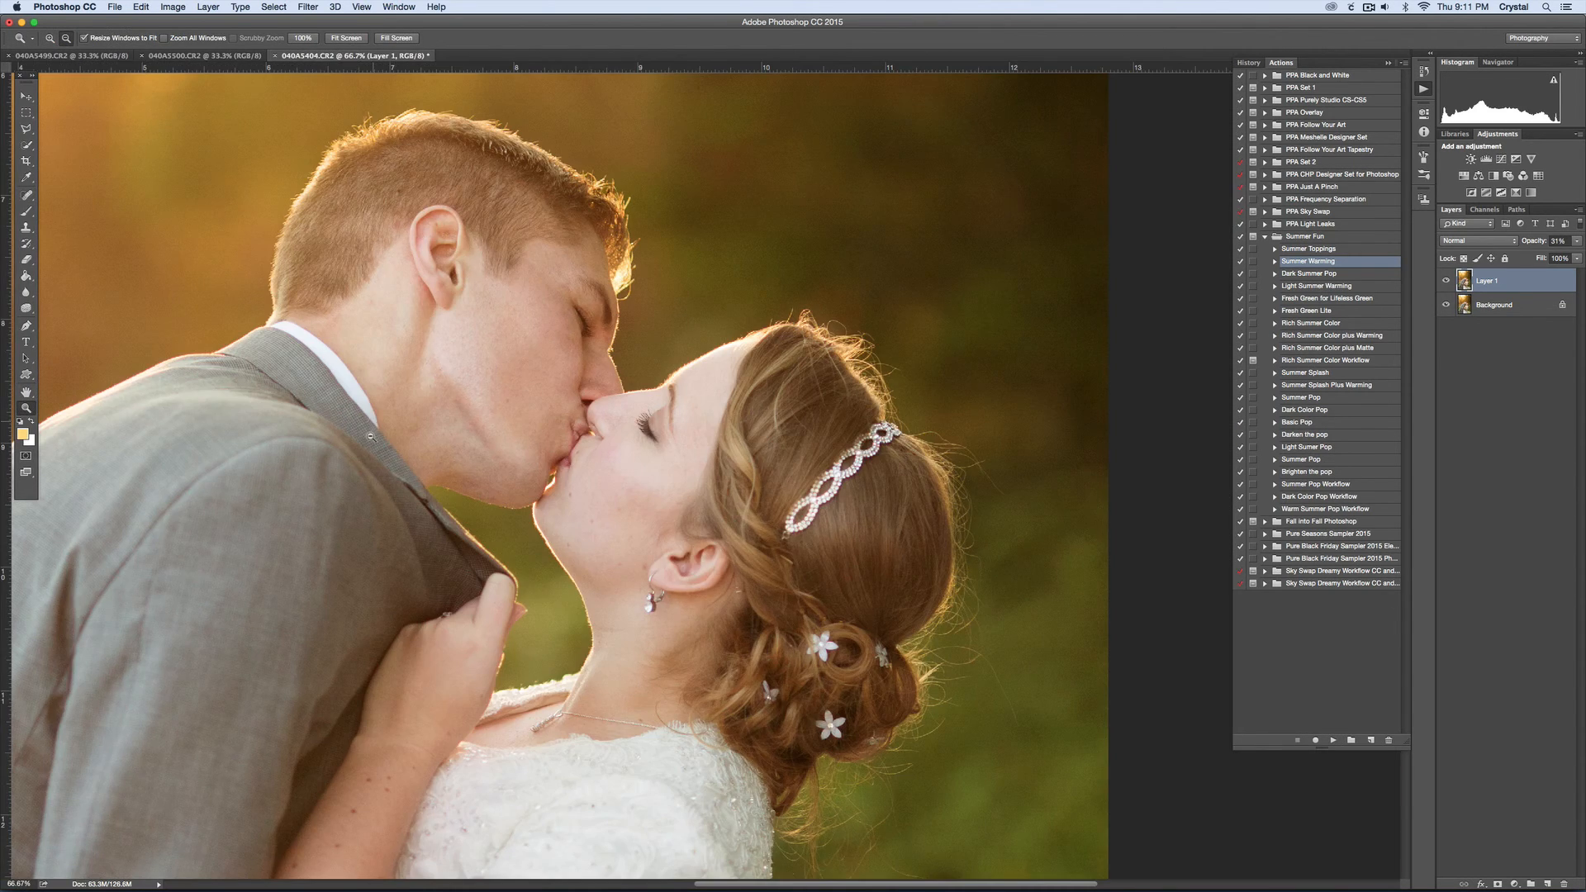
{"action": "left_click", "coordinate": [370, 436], "text": "alt"}
{"action": "left_click", "coordinate": [371, 437], "text": "alt"}
{"action": "left_click", "coordinate": [373, 438], "text": "alt"}
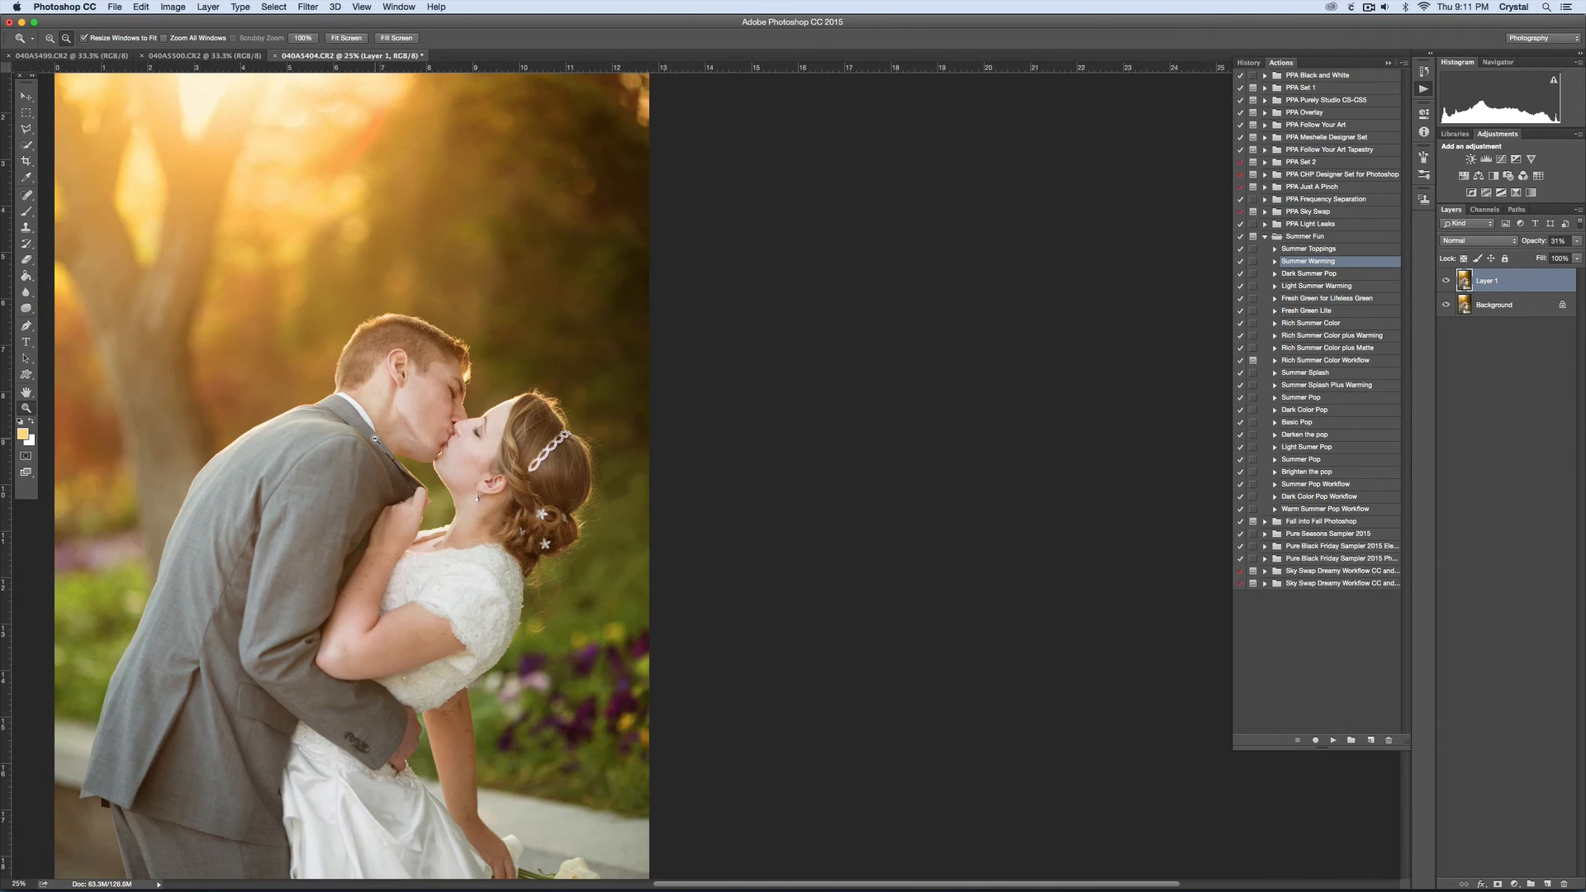
{"action": "left_click", "coordinate": [374, 438], "text": "alt"}
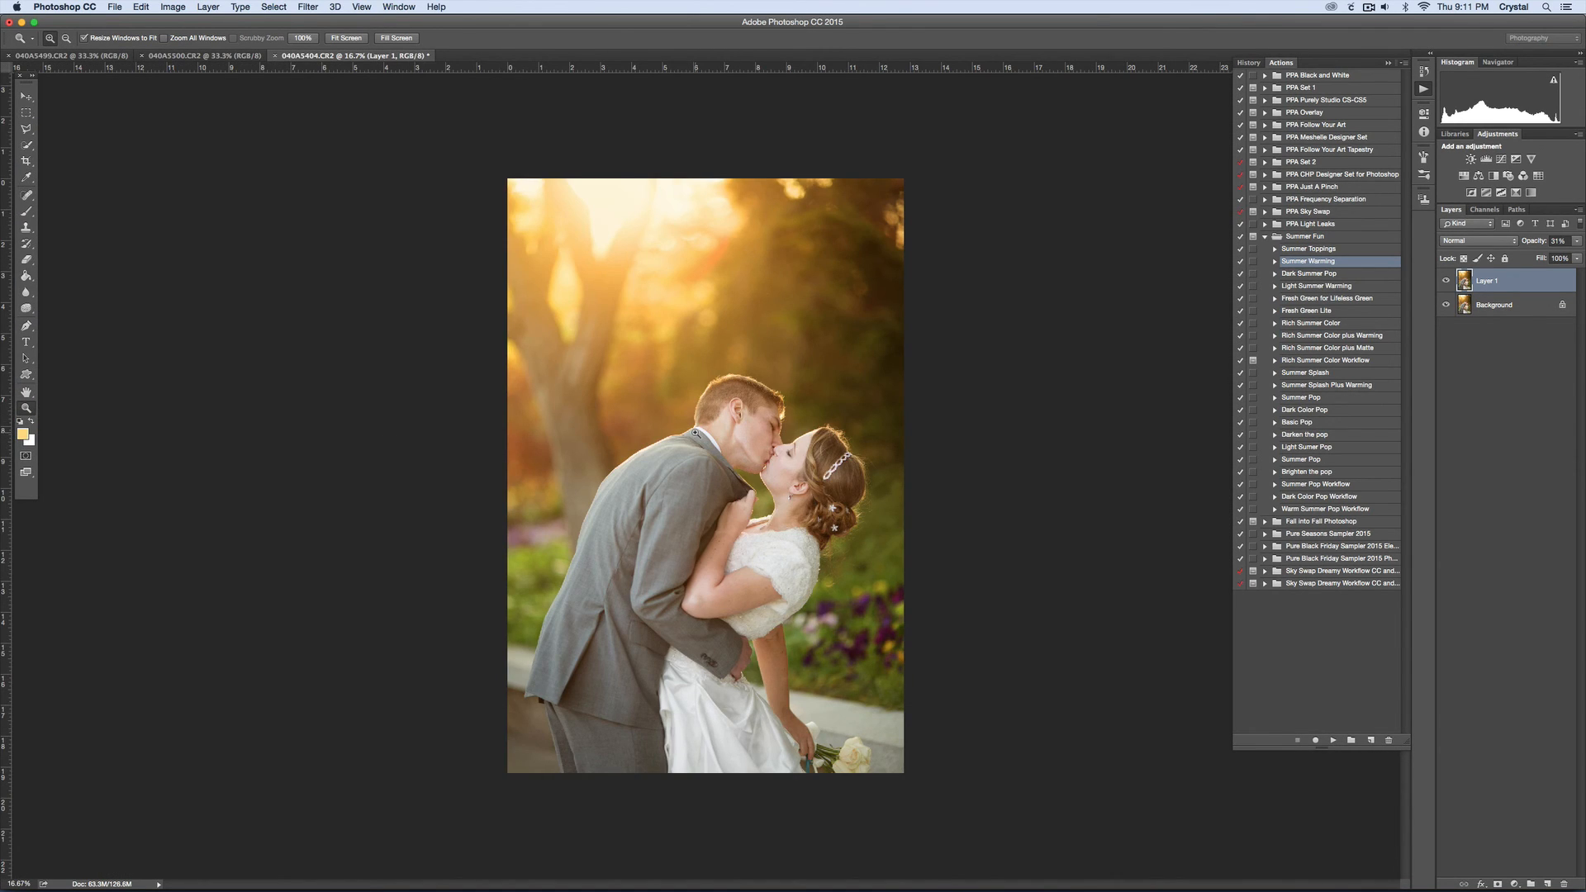